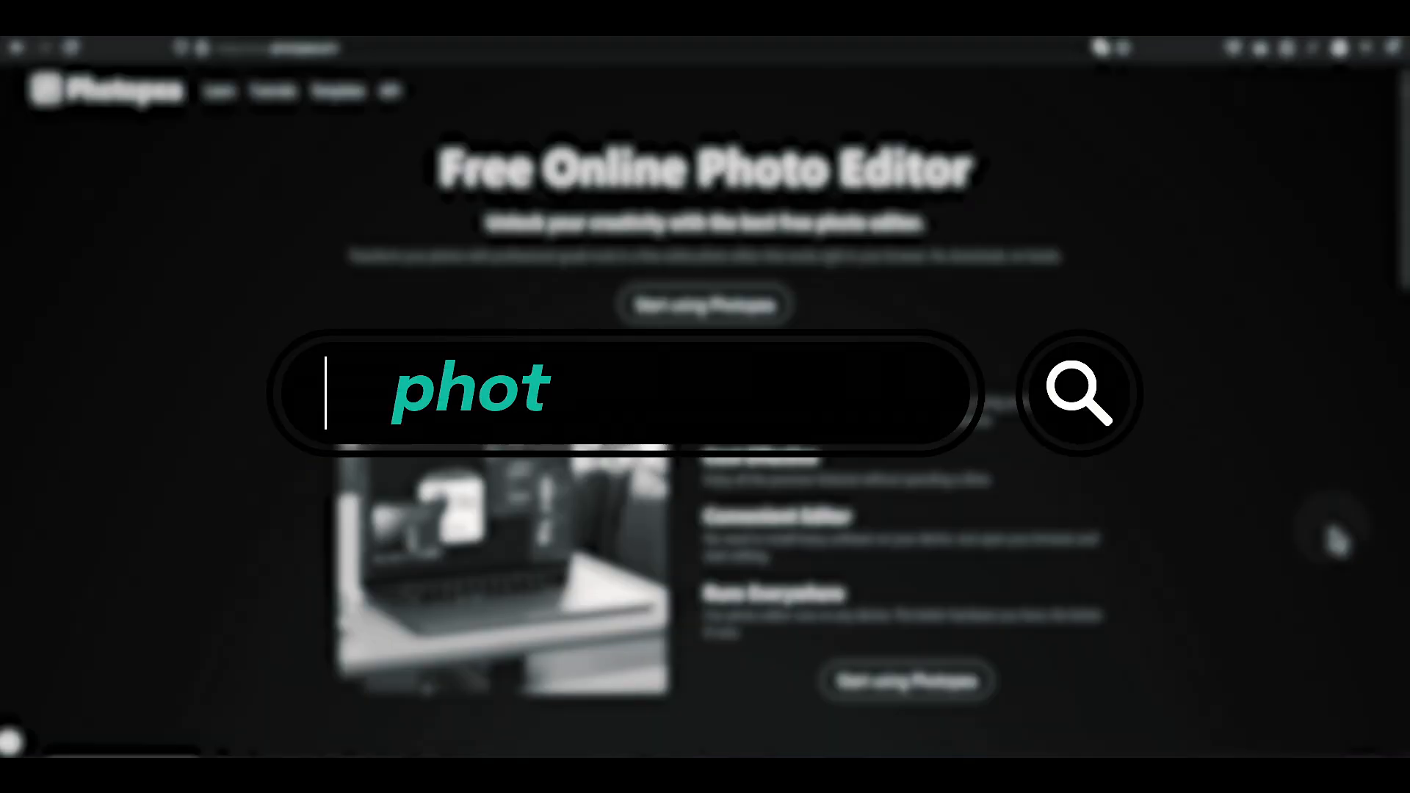
# Start Photopea and create a new 1280 × 720 px project with a white background
pyautogui.click(688, 307)
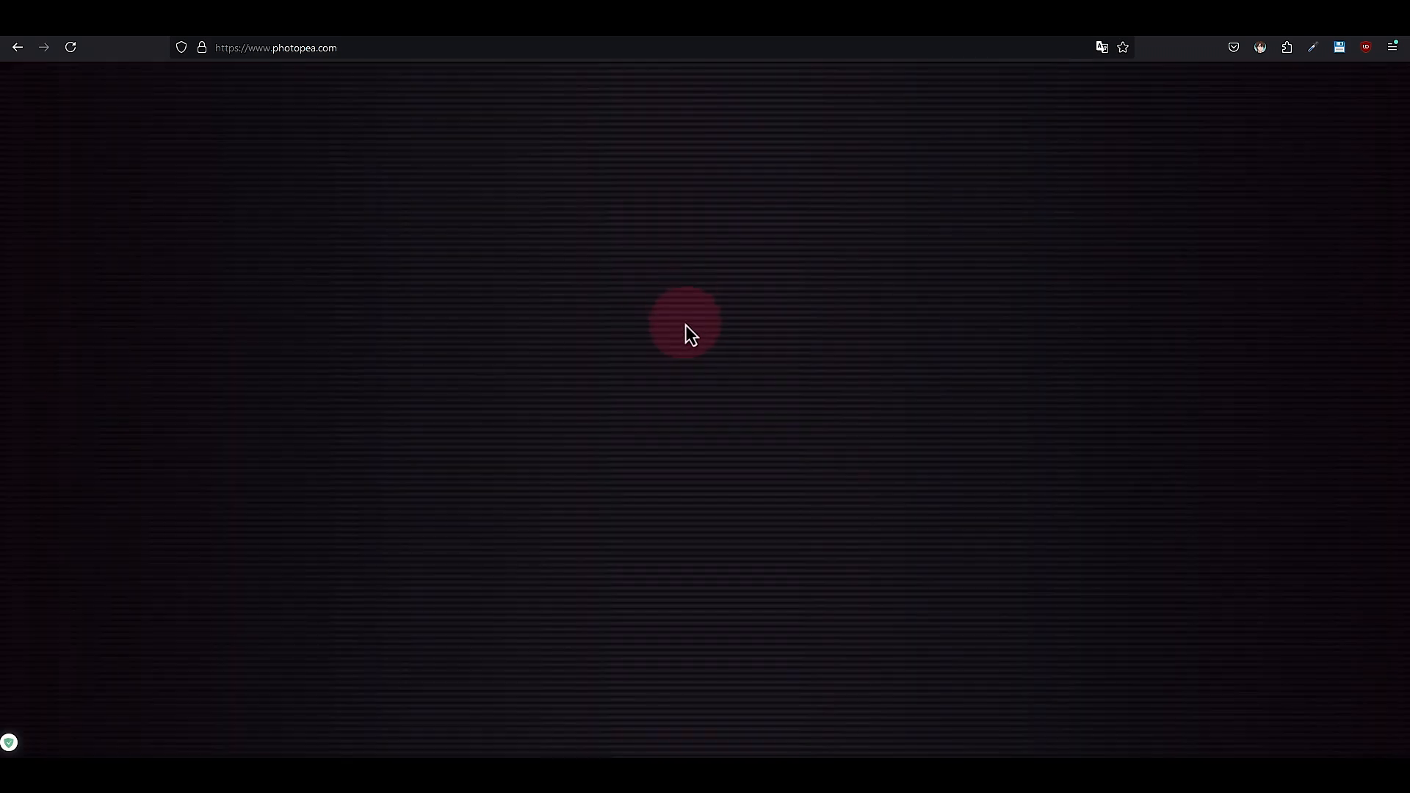
pyautogui.click(598, 237)
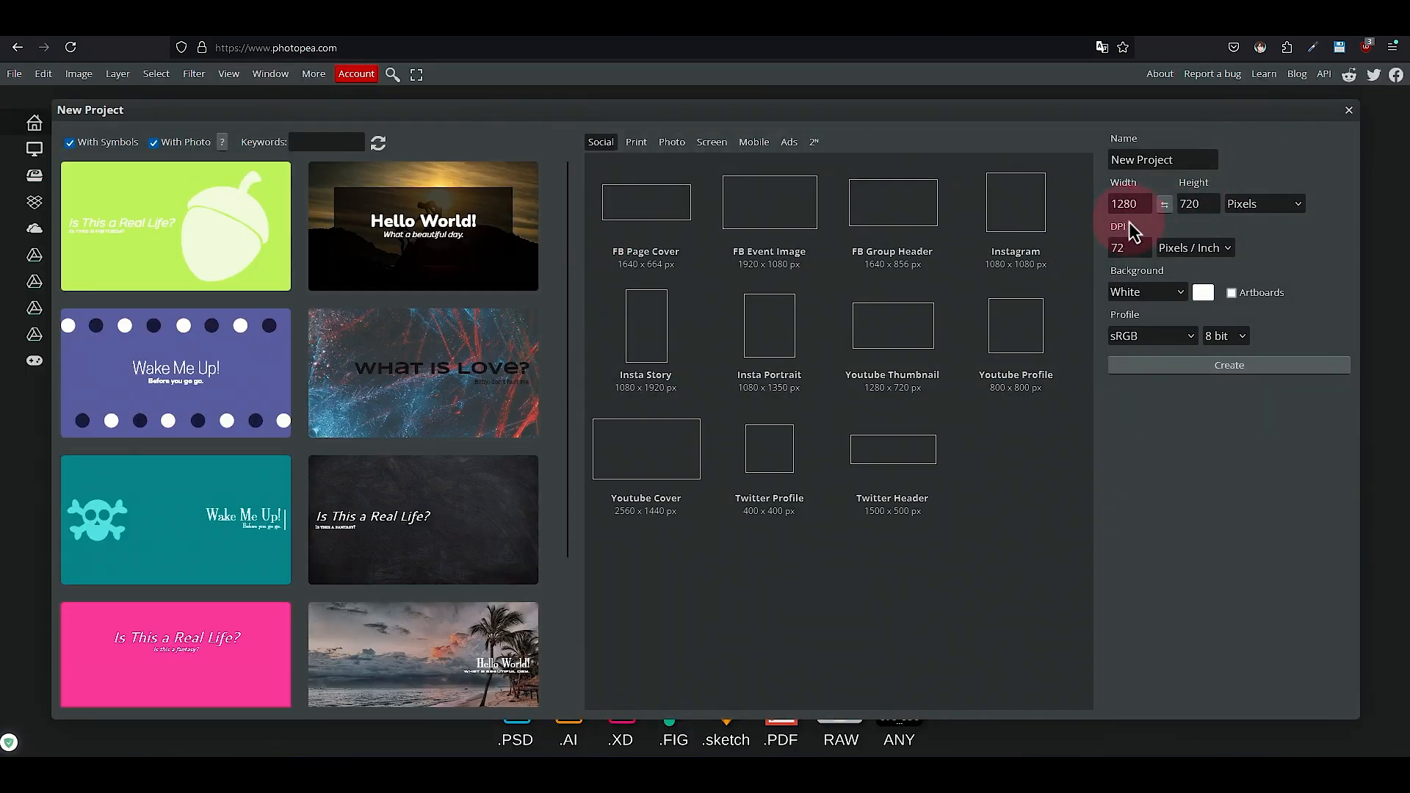
pyautogui.click(1197, 206)
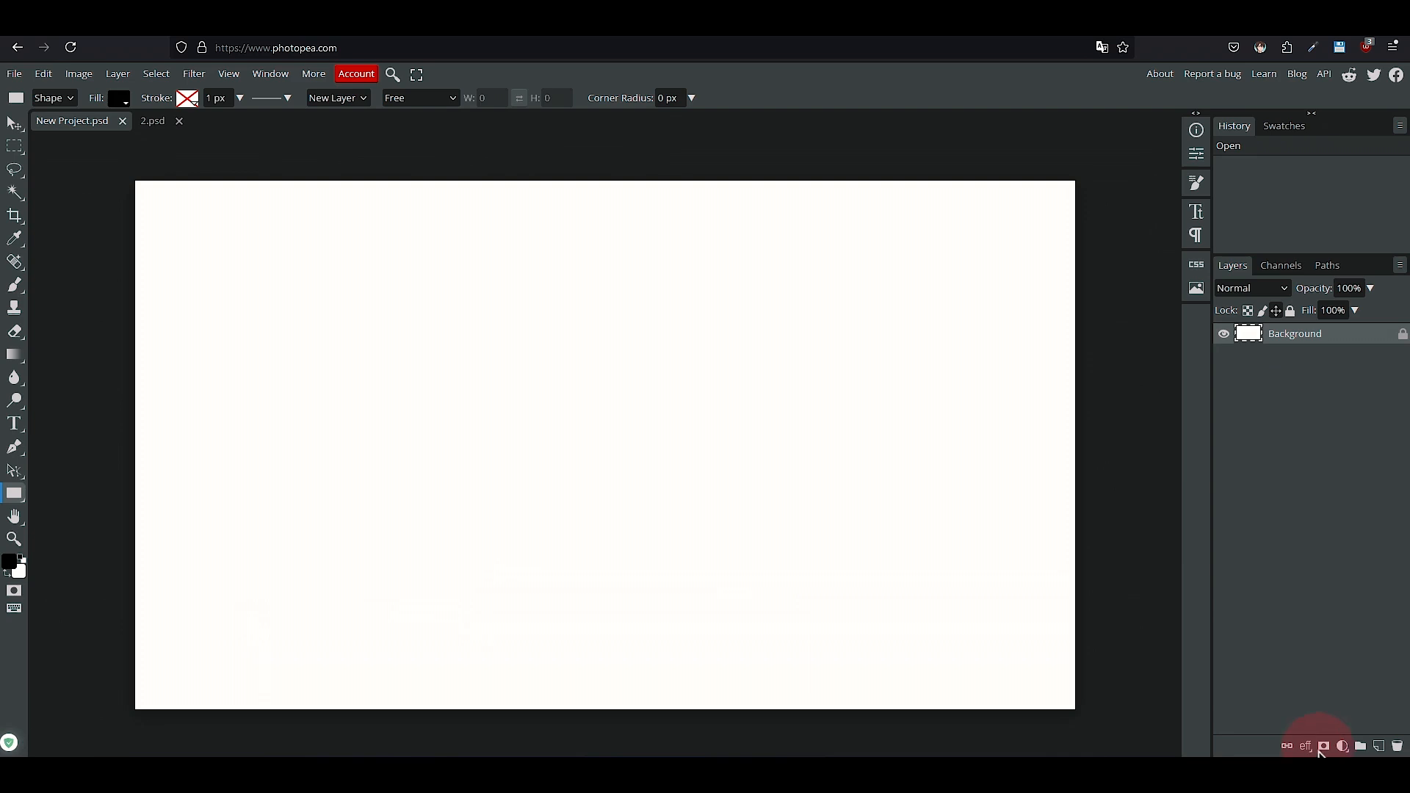
# Add a solid Color Fill layer in black (#000000) above the white background
pyautogui.click(1342, 747)
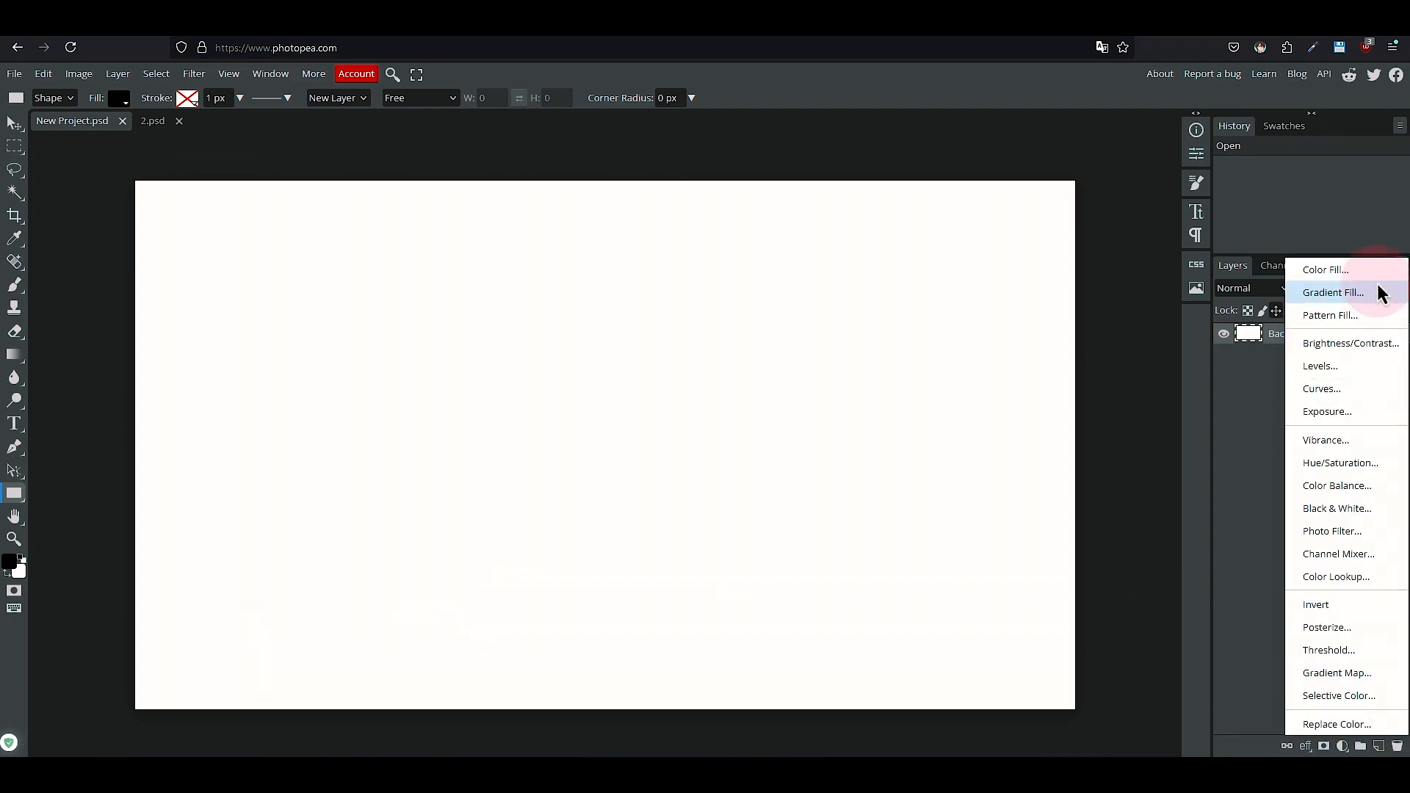
pyautogui.click(1326, 270)
pyautogui.moveTo(217, 359); pyautogui.dragTo(86, 395)
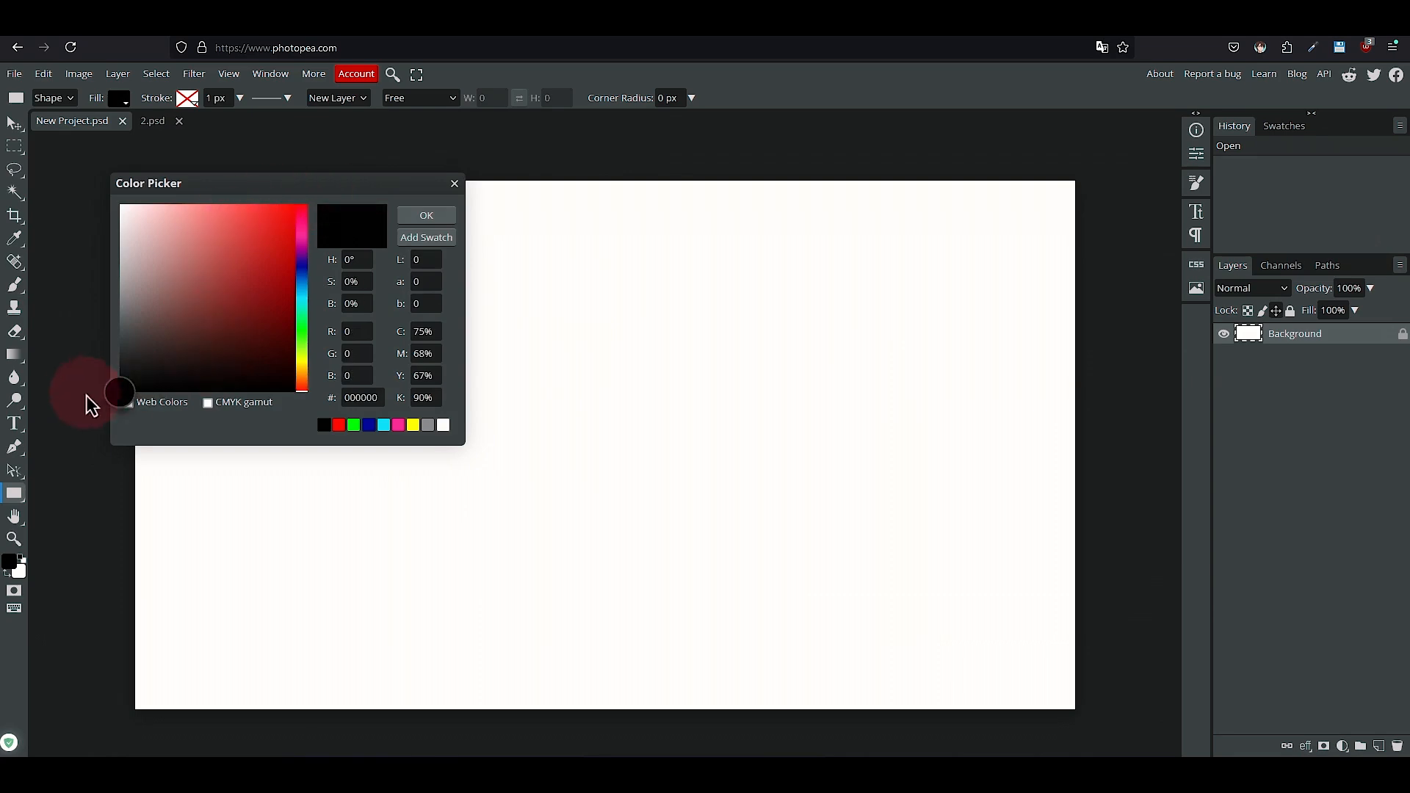
pyautogui.click(449, 217)
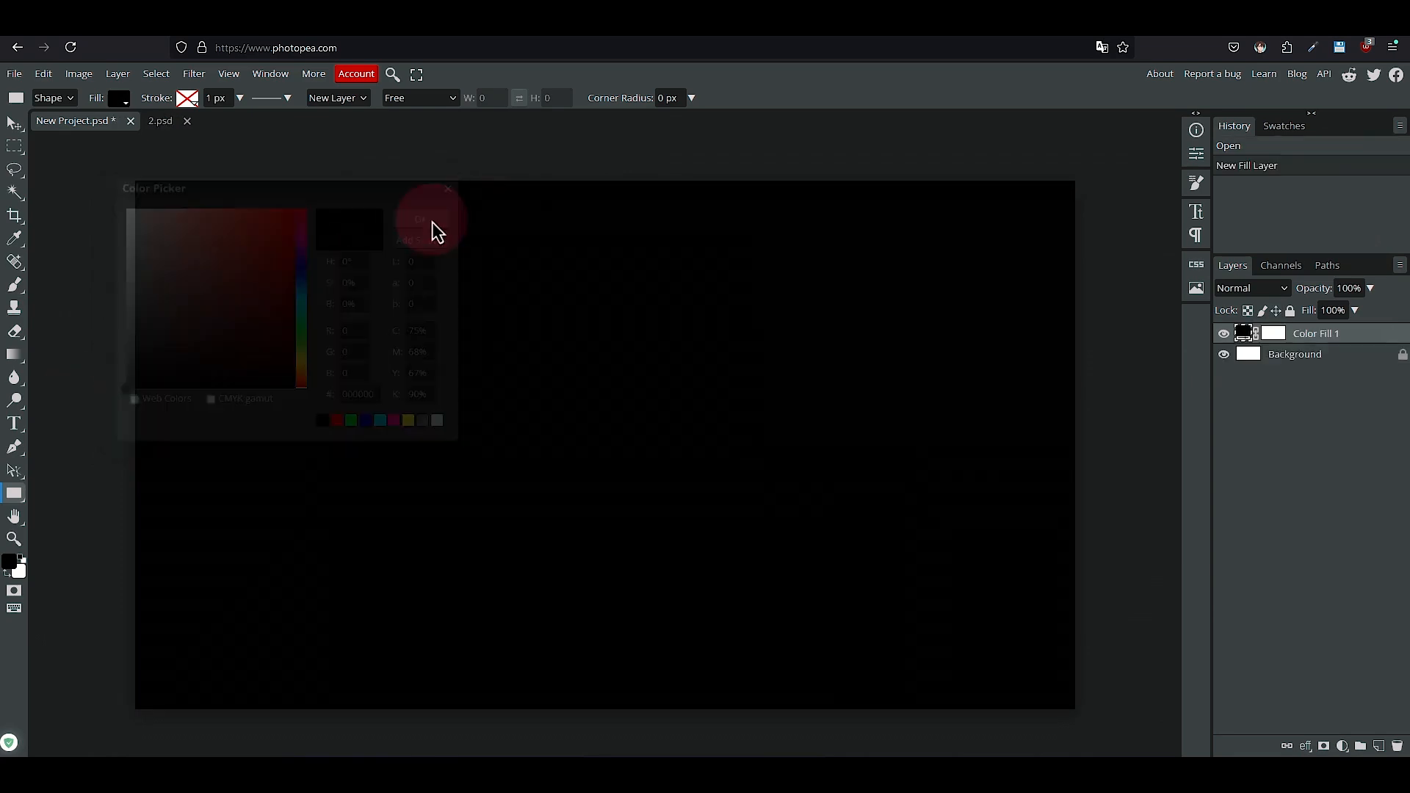
pyautogui.doubleClick(1245, 337)
pyautogui.click(122, 395)
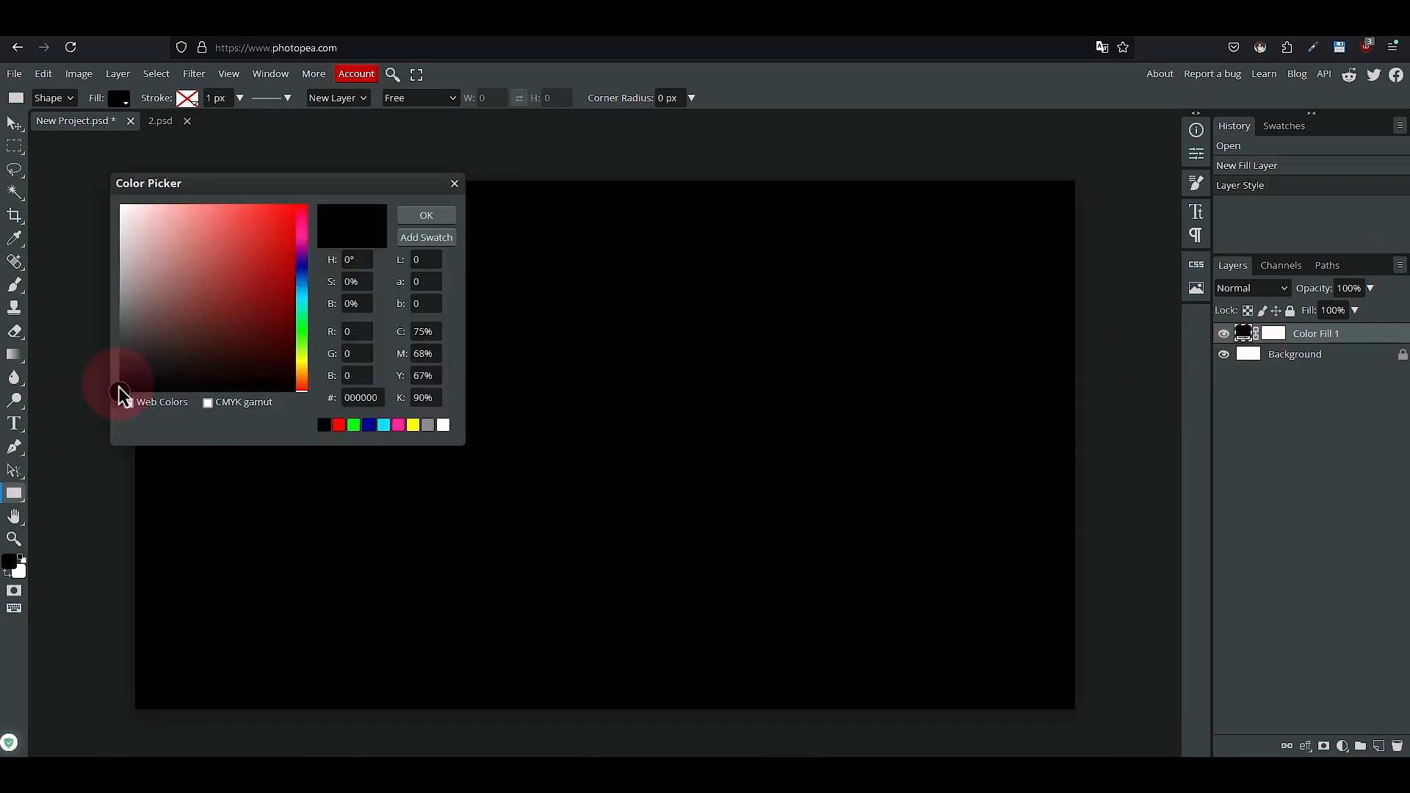
pyautogui.click(434, 217)
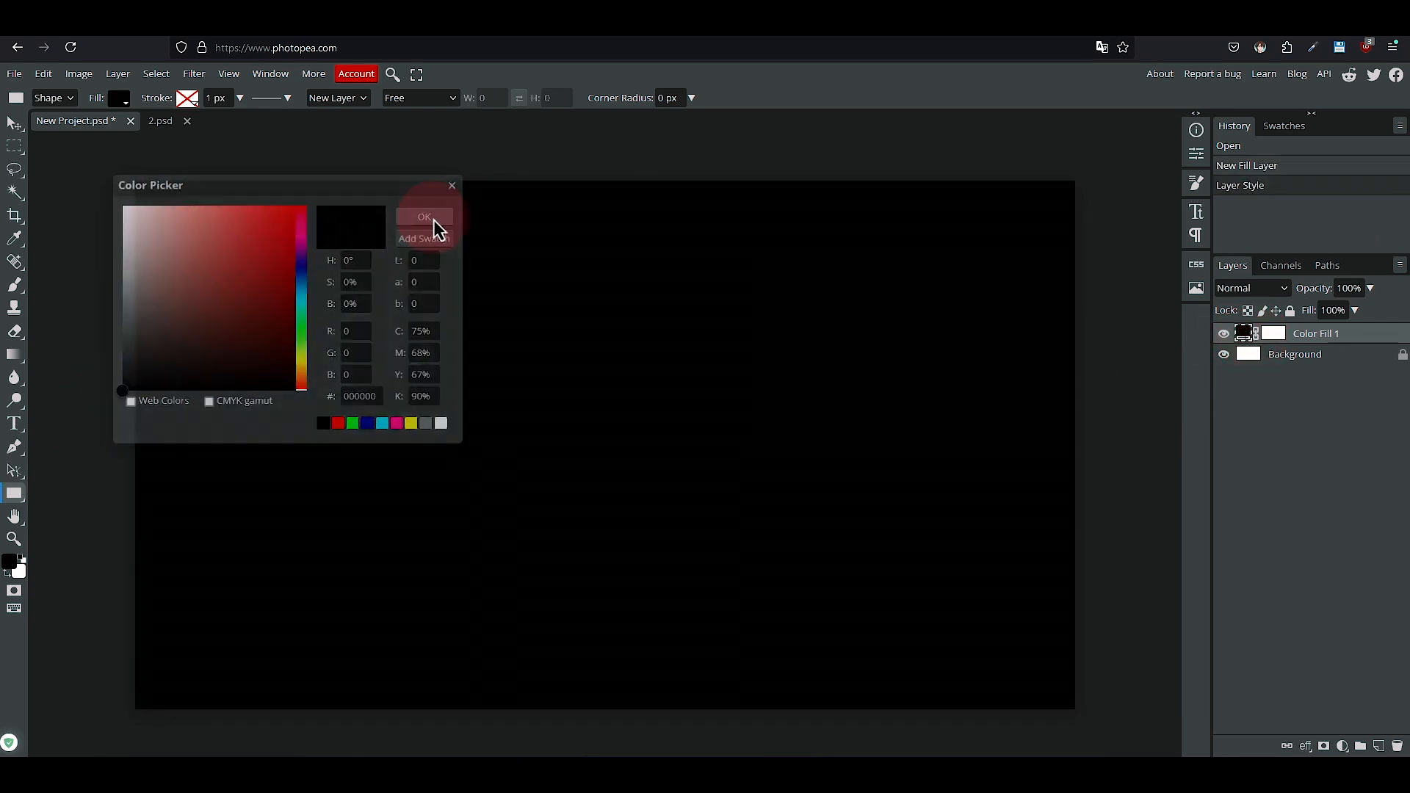
# Draw a circle taller than the canvas with the Ellipse tool and move it partly past the canvas's left edge
pyautogui.click(21, 502)
pyautogui.click(91, 524)
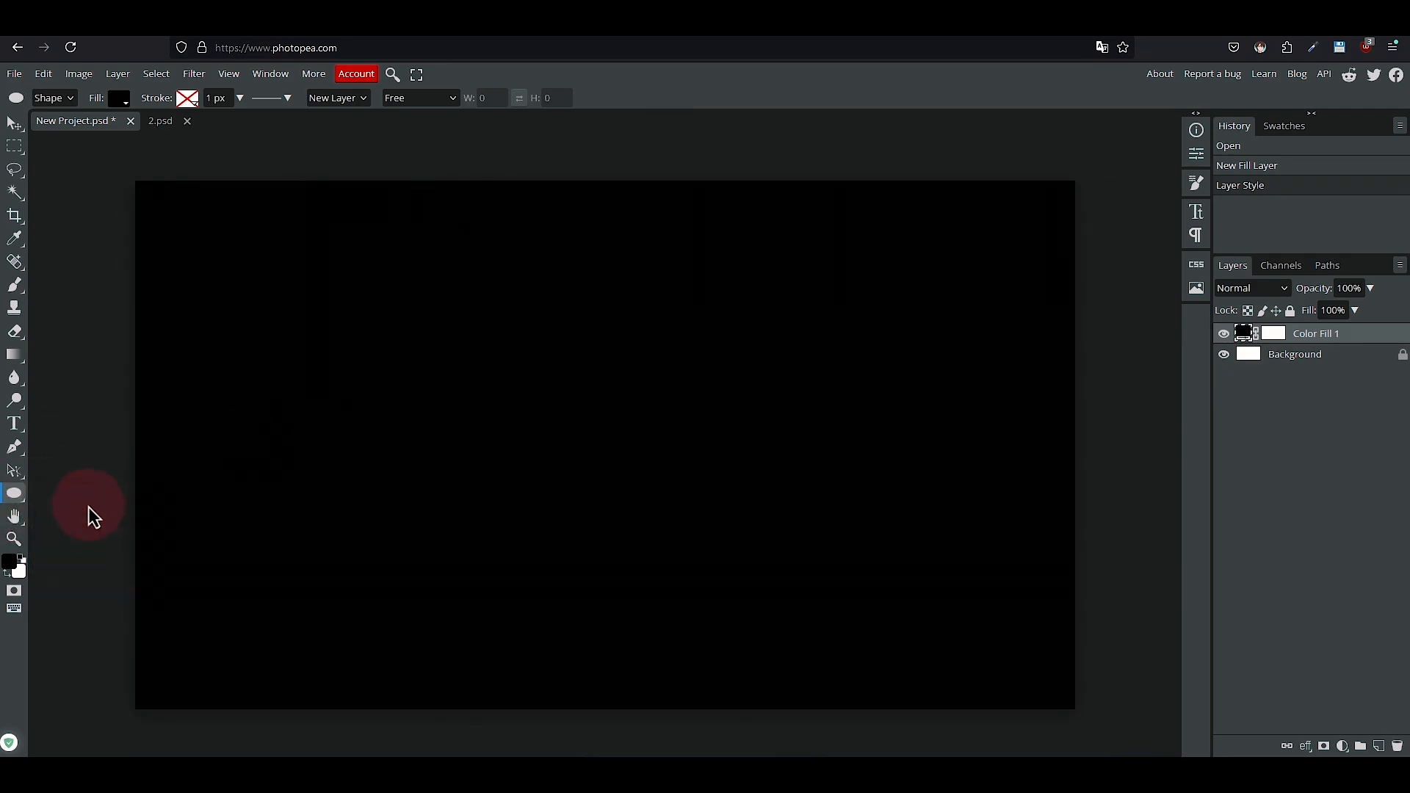
pyautogui.moveTo(92, 165); pyautogui.dragTo(1029, 708)
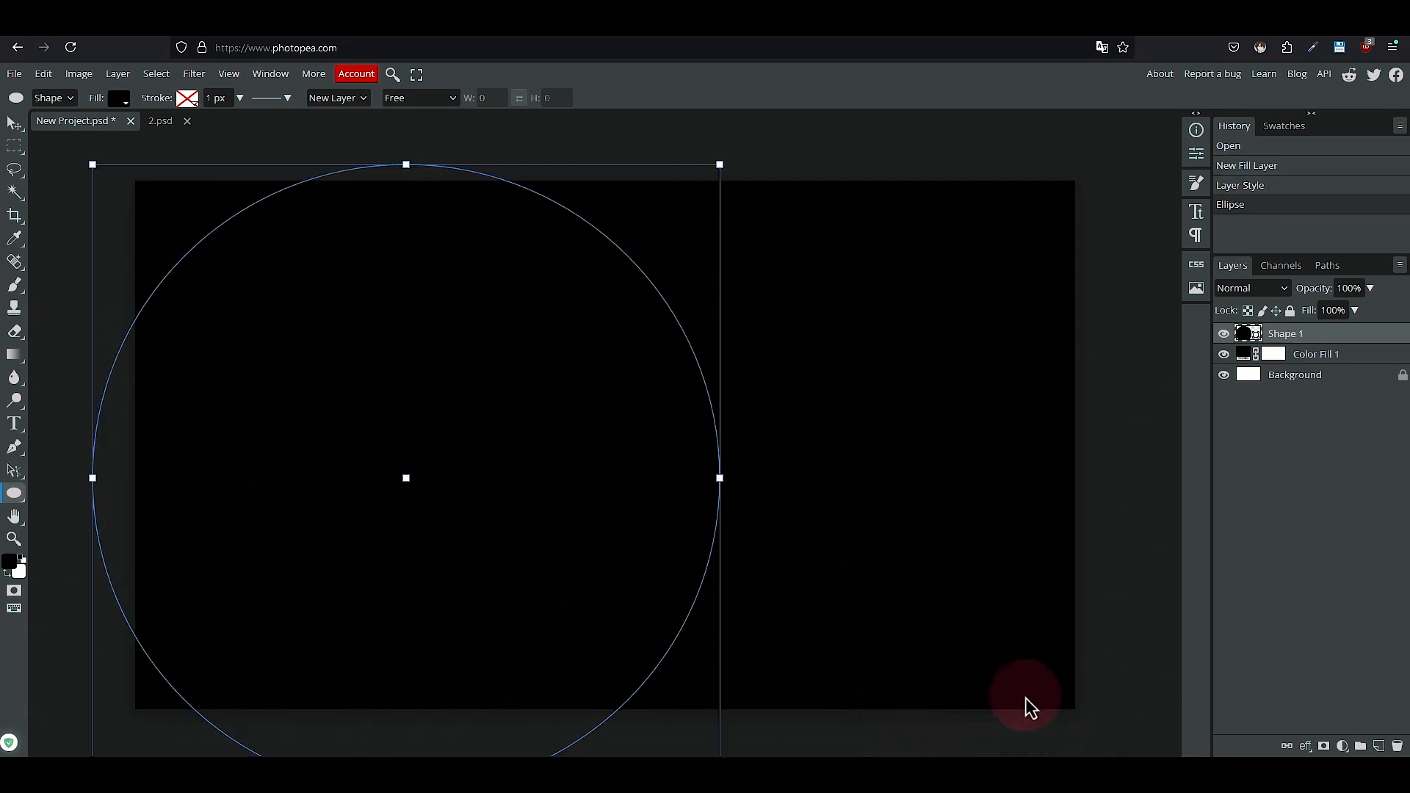
pyautogui.click(15, 125)
pyautogui.moveTo(455, 402); pyautogui.dragTo(321, 361)
# Widen the circle toward the canvas centre and nudge it slightly left so it covers the left half
pyautogui.click(15, 493)
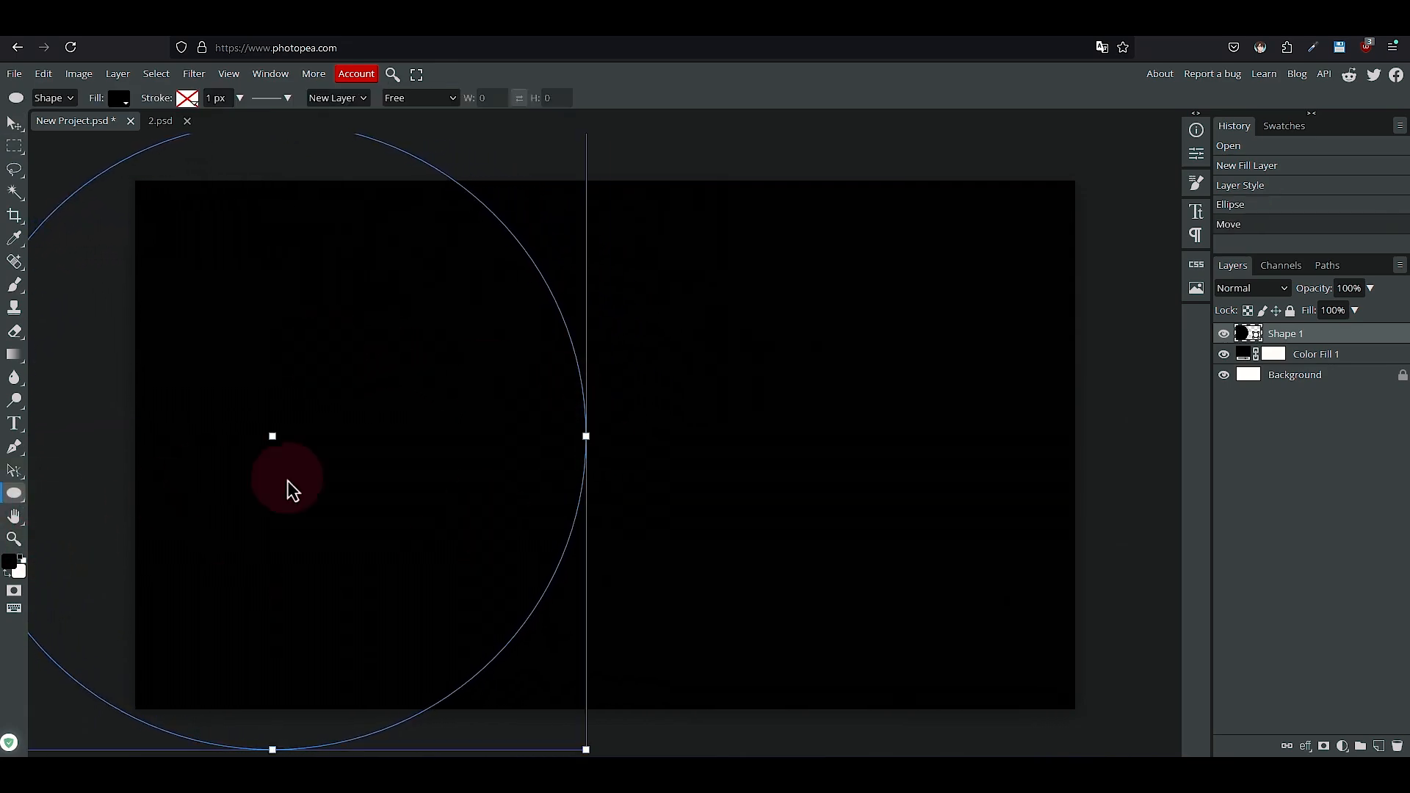
pyautogui.moveTo(586, 437); pyautogui.dragTo(658, 445)
pyautogui.click(15, 123)
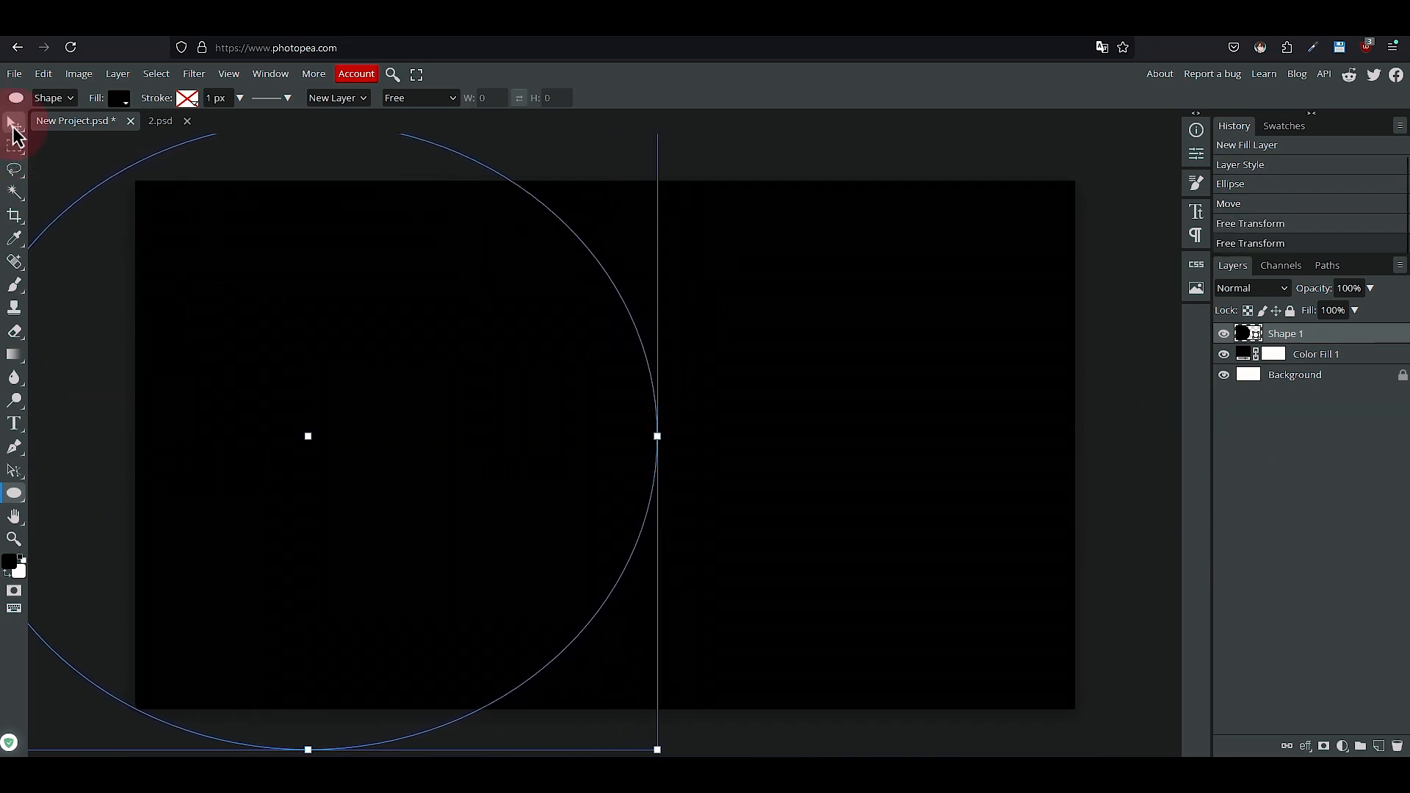
pyautogui.moveTo(398, 353); pyautogui.dragTo(377, 357)
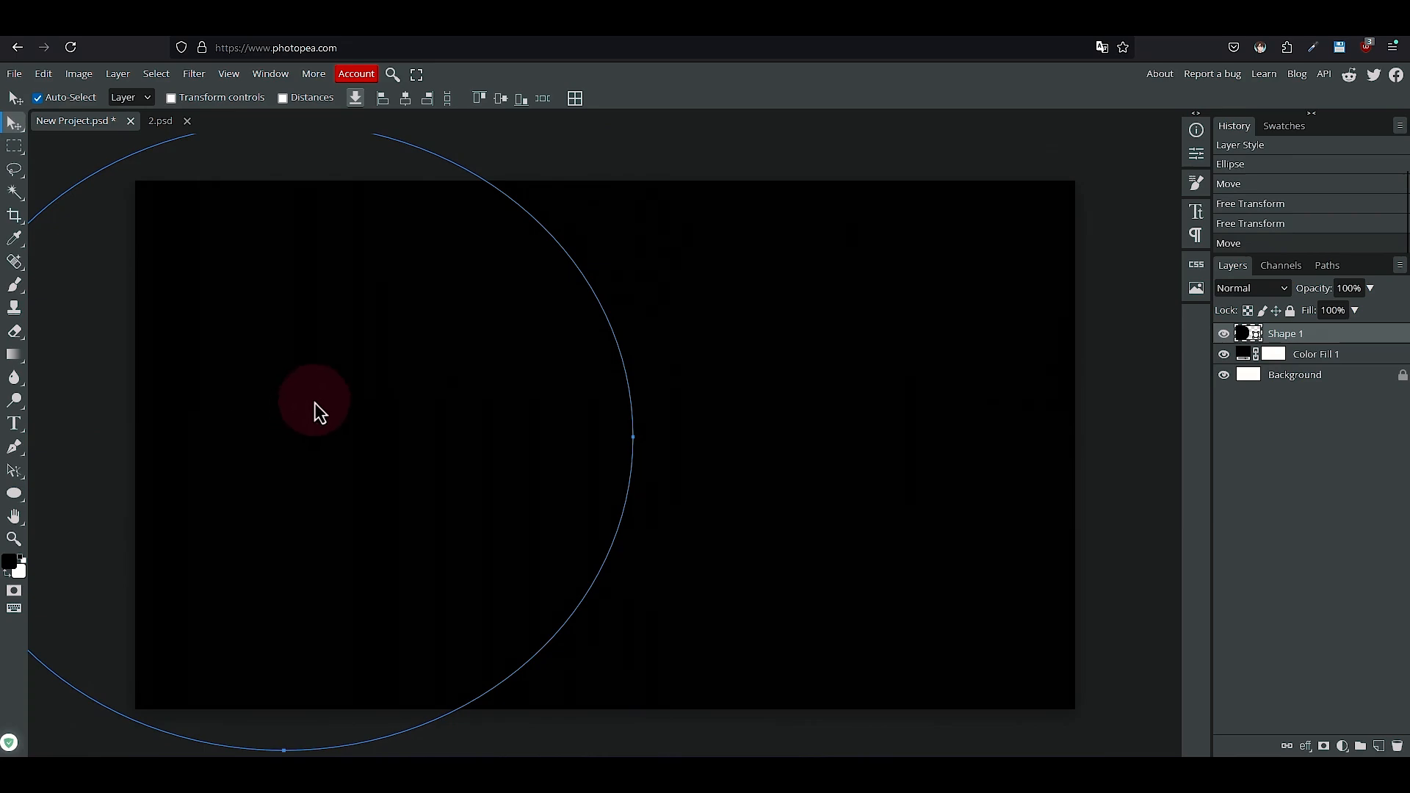
# Change the ellipse shape's fill to yellow (#efd420)
pyautogui.doubleClick(1244, 336)
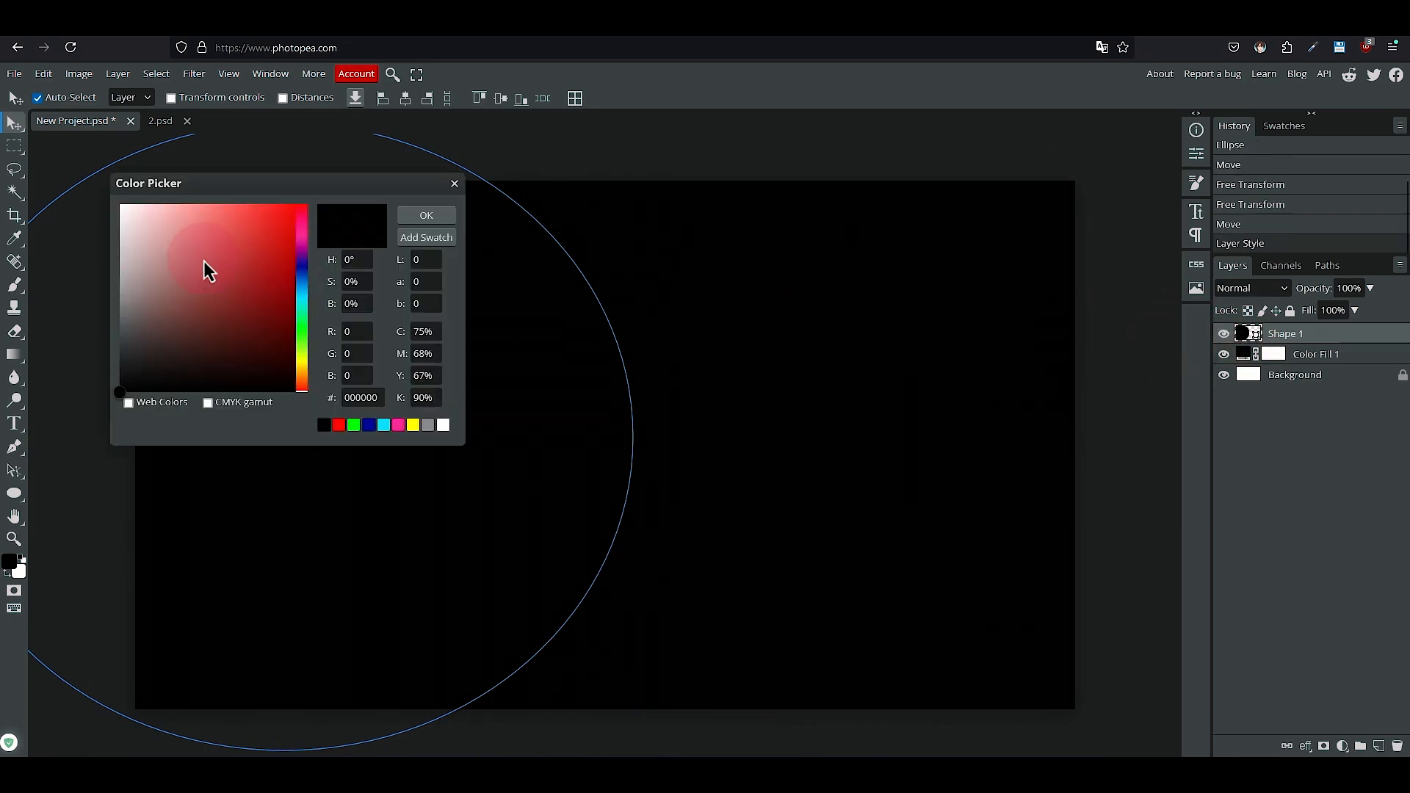
pyautogui.click(302, 364)
pyautogui.click(230, 228)
pyautogui.moveTo(254, 276)
pyautogui.mouseDown()
pyautogui.moveTo(275, 253)
pyautogui.moveTo(272, 218)
pyautogui.mouseUp()
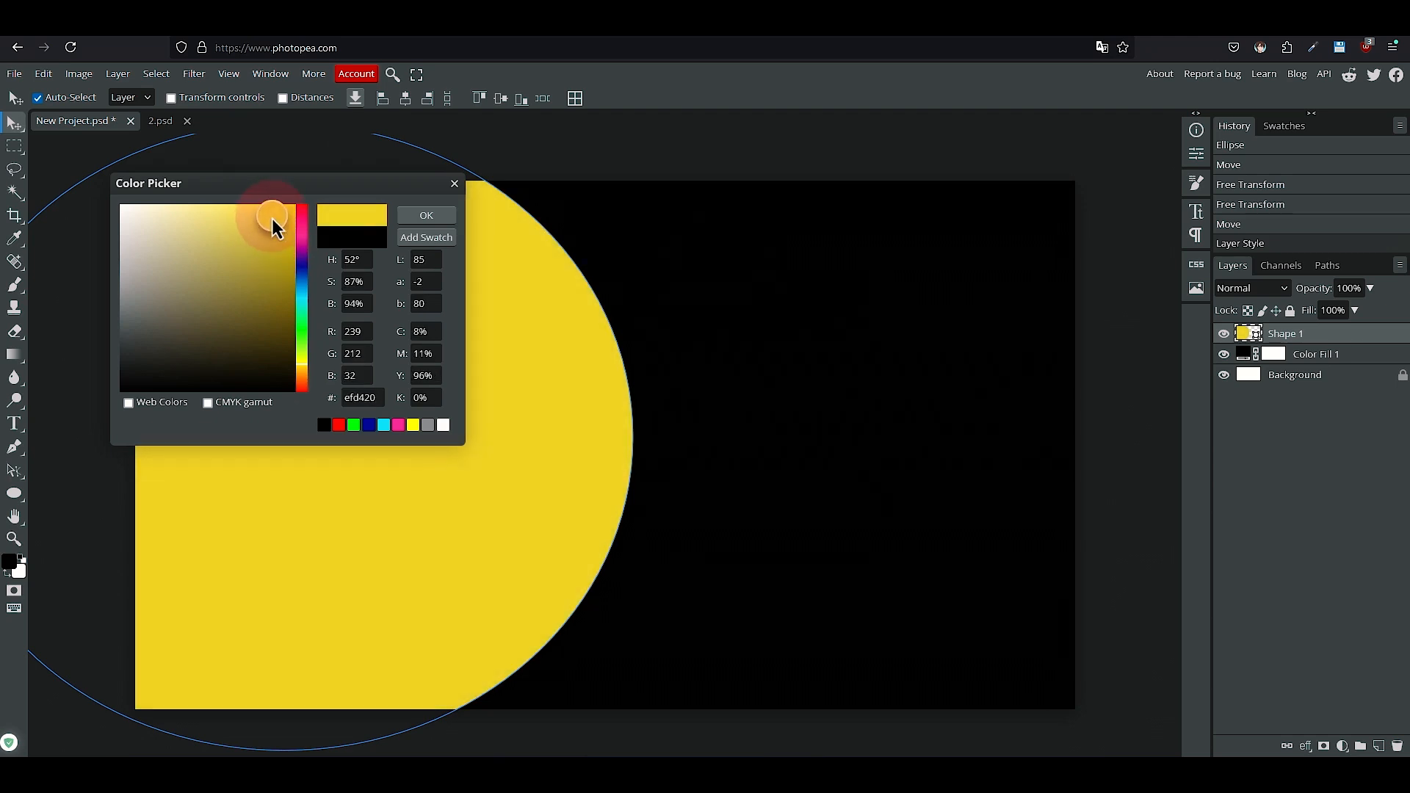
pyautogui.click(426, 215)
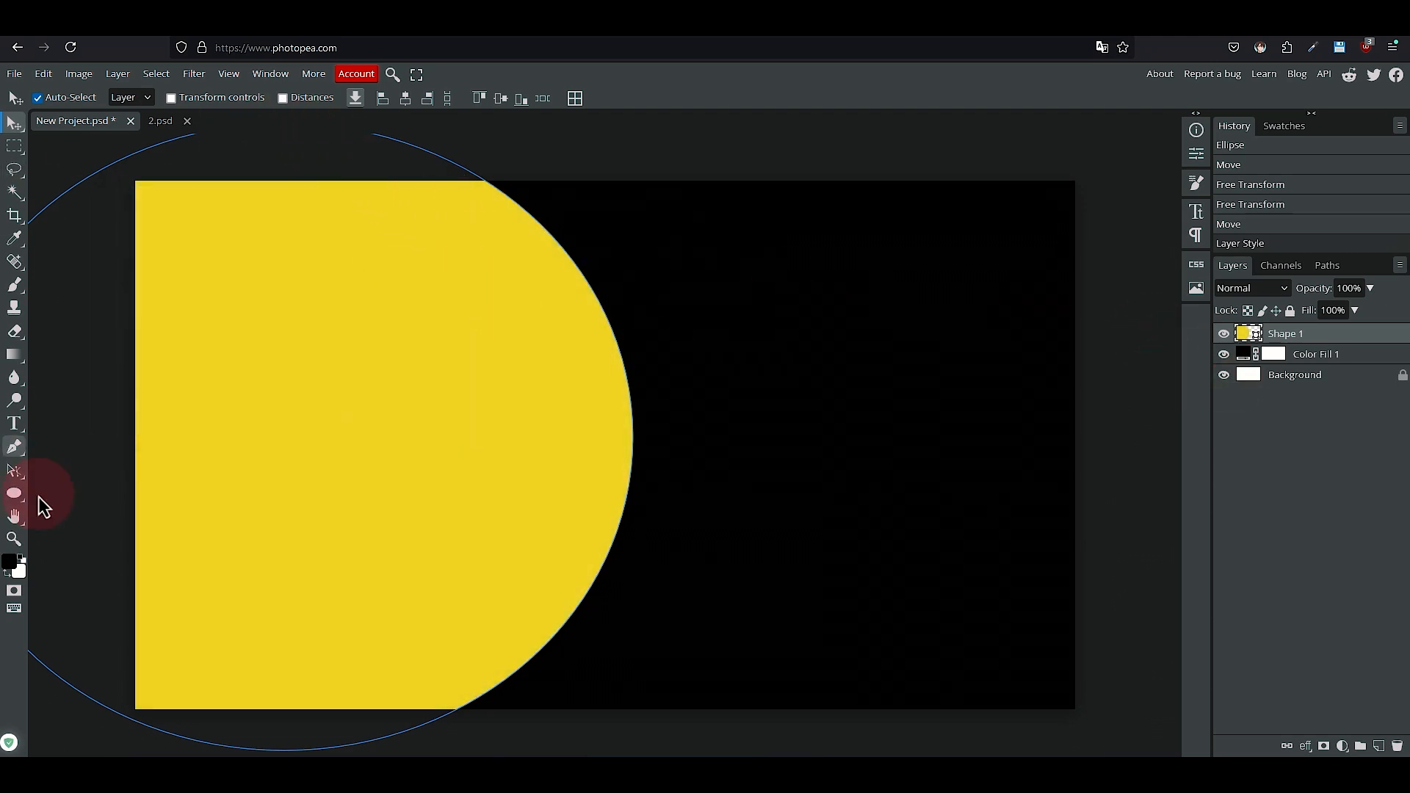
# Place doc.png, raise its layer to the top of the stack and position the doctor on the canvas's black right side
pyautogui.click(1300, 379)
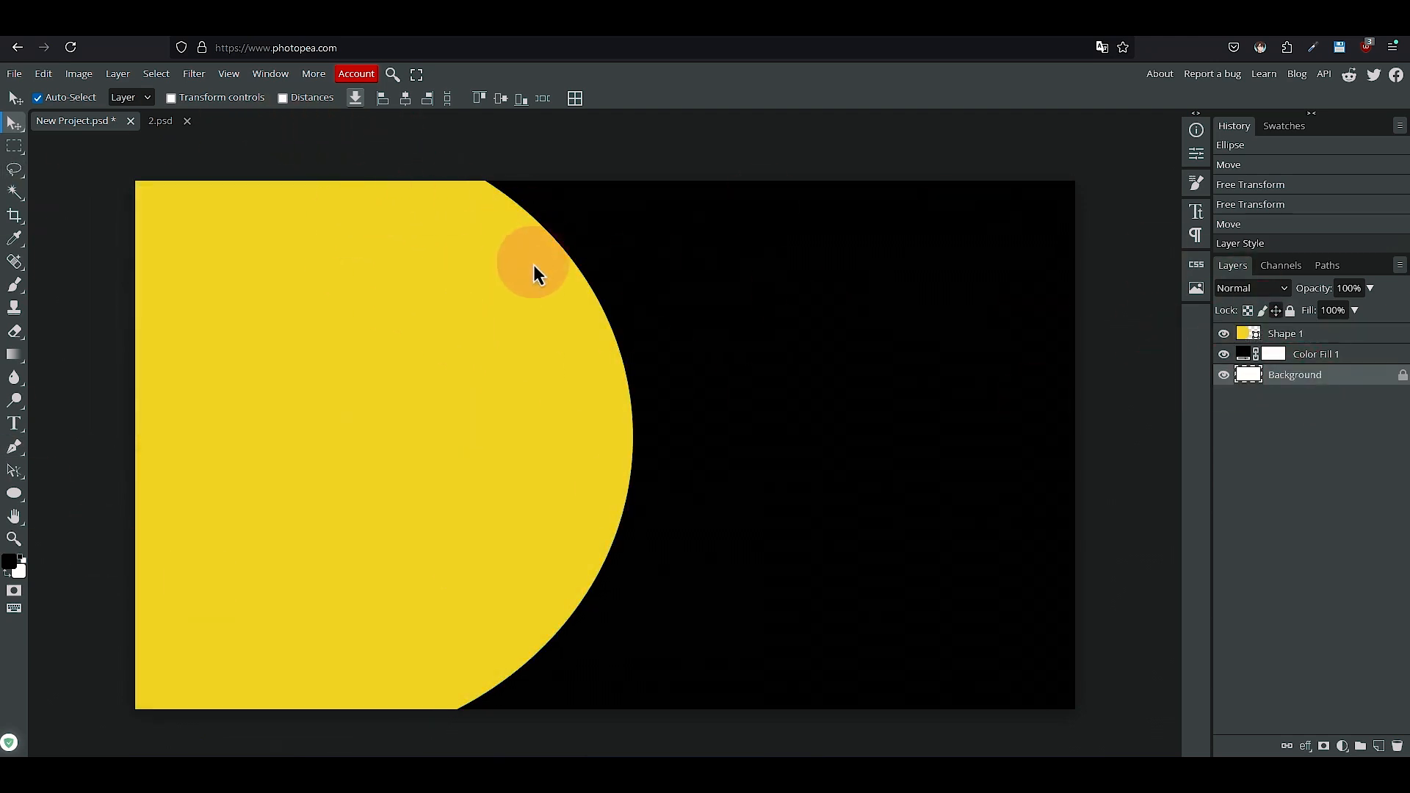
pyautogui.moveTo(390, 369); pyautogui.dragTo(308, 423)
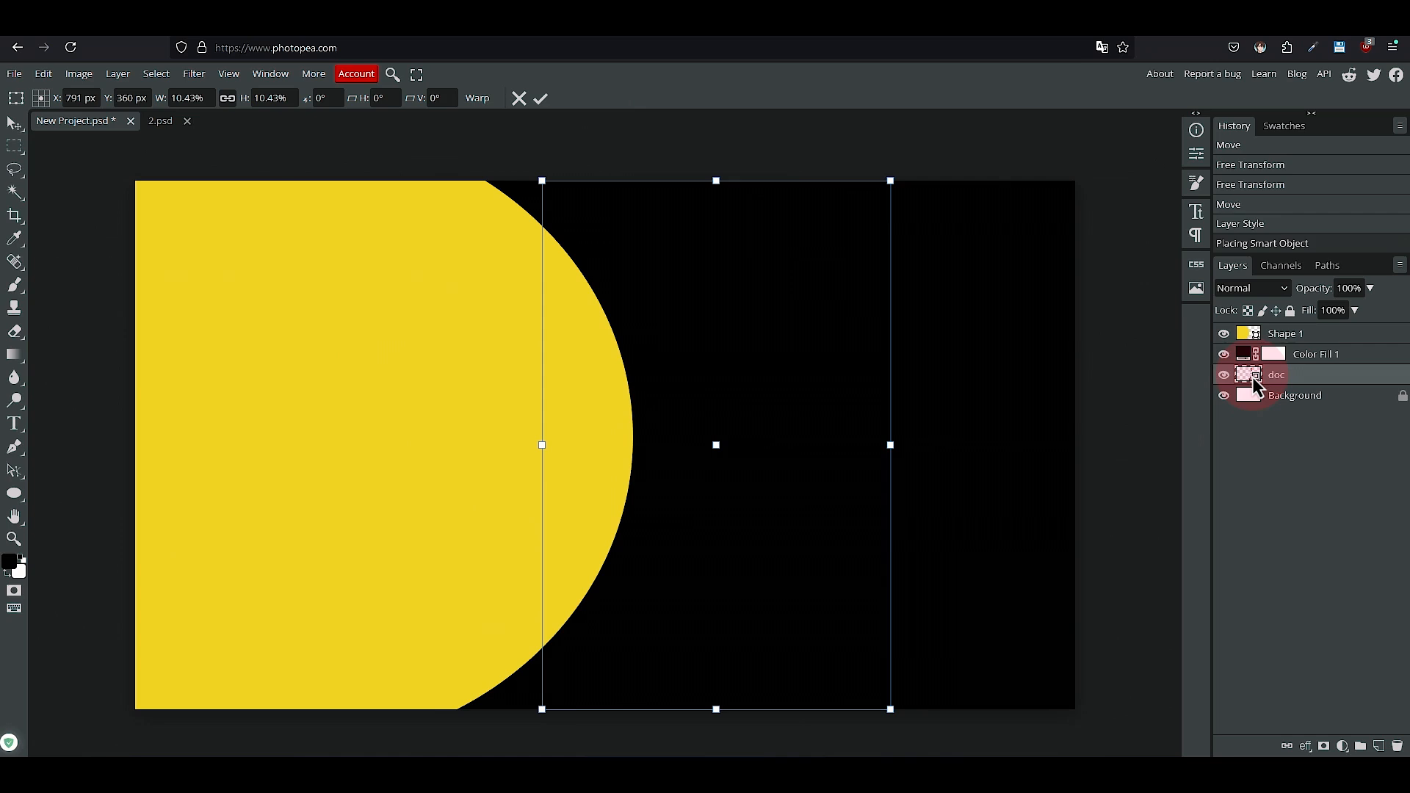
pyautogui.moveTo(1320, 378); pyautogui.dragTo(1337, 329)
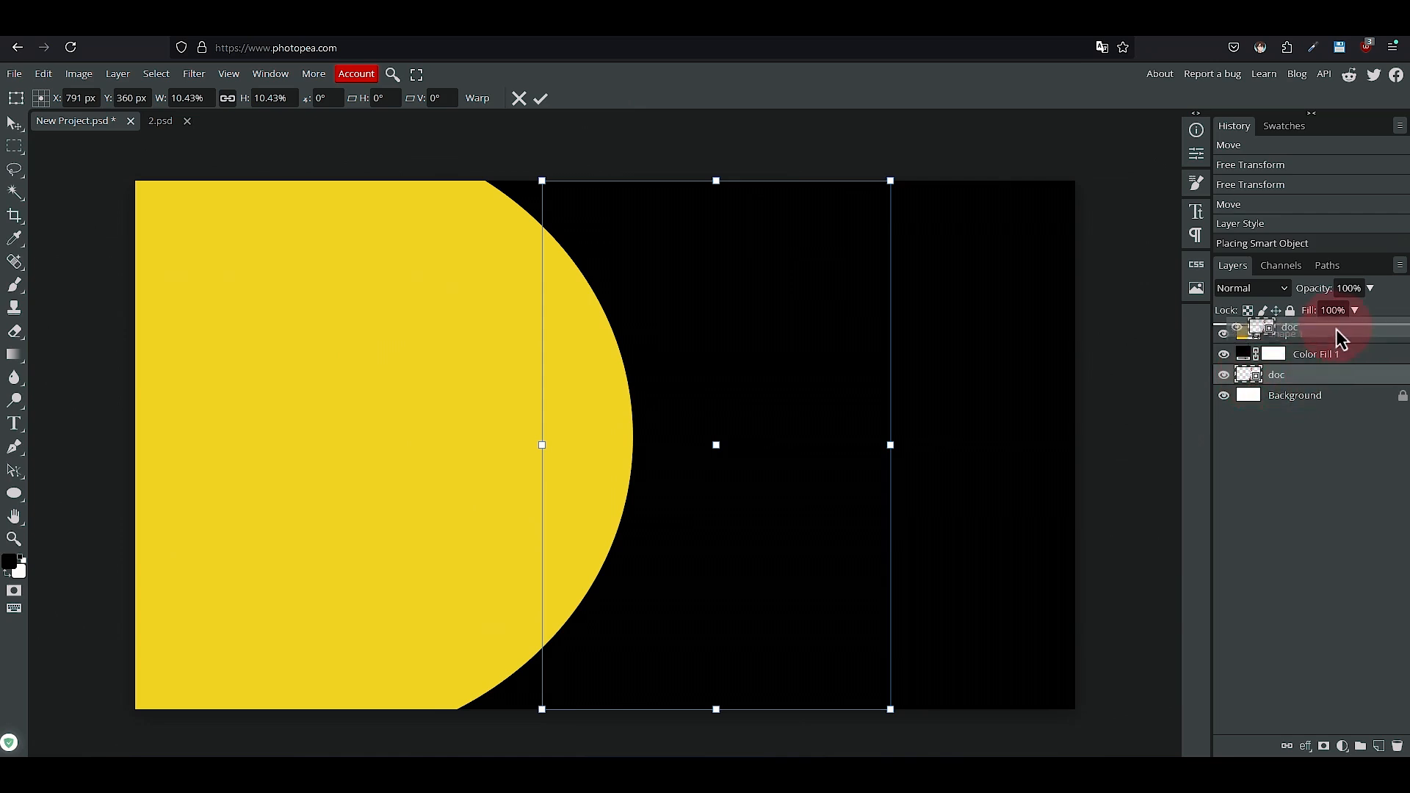
pyautogui.moveTo(851, 282); pyautogui.dragTo(885, 290)
pyautogui.click(47, 77)
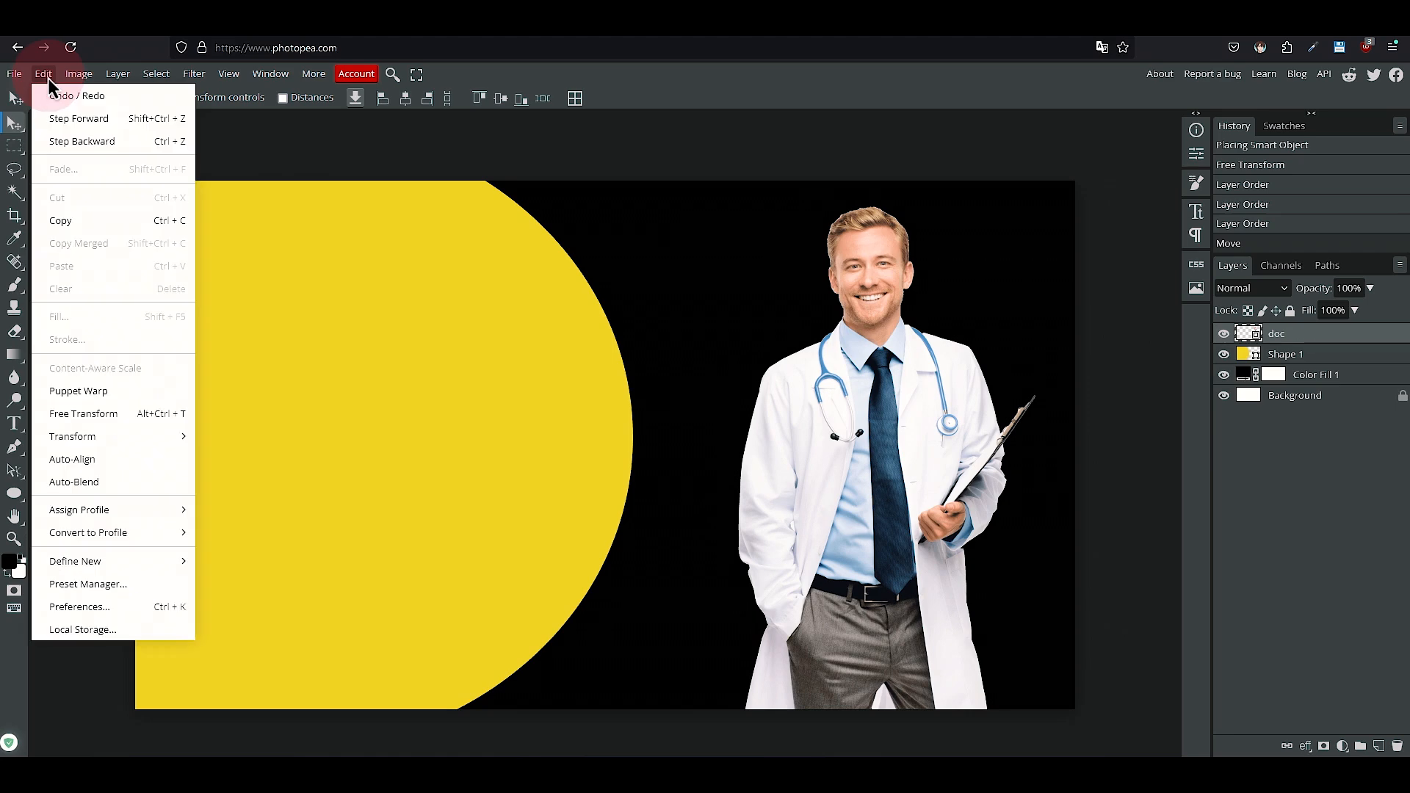
pyautogui.click(120, 415)
# Place youtube.png, scale the logo down and centre it inside the yellow circle
pyautogui.moveTo(1300, 316); pyautogui.dragTo(290, 439)
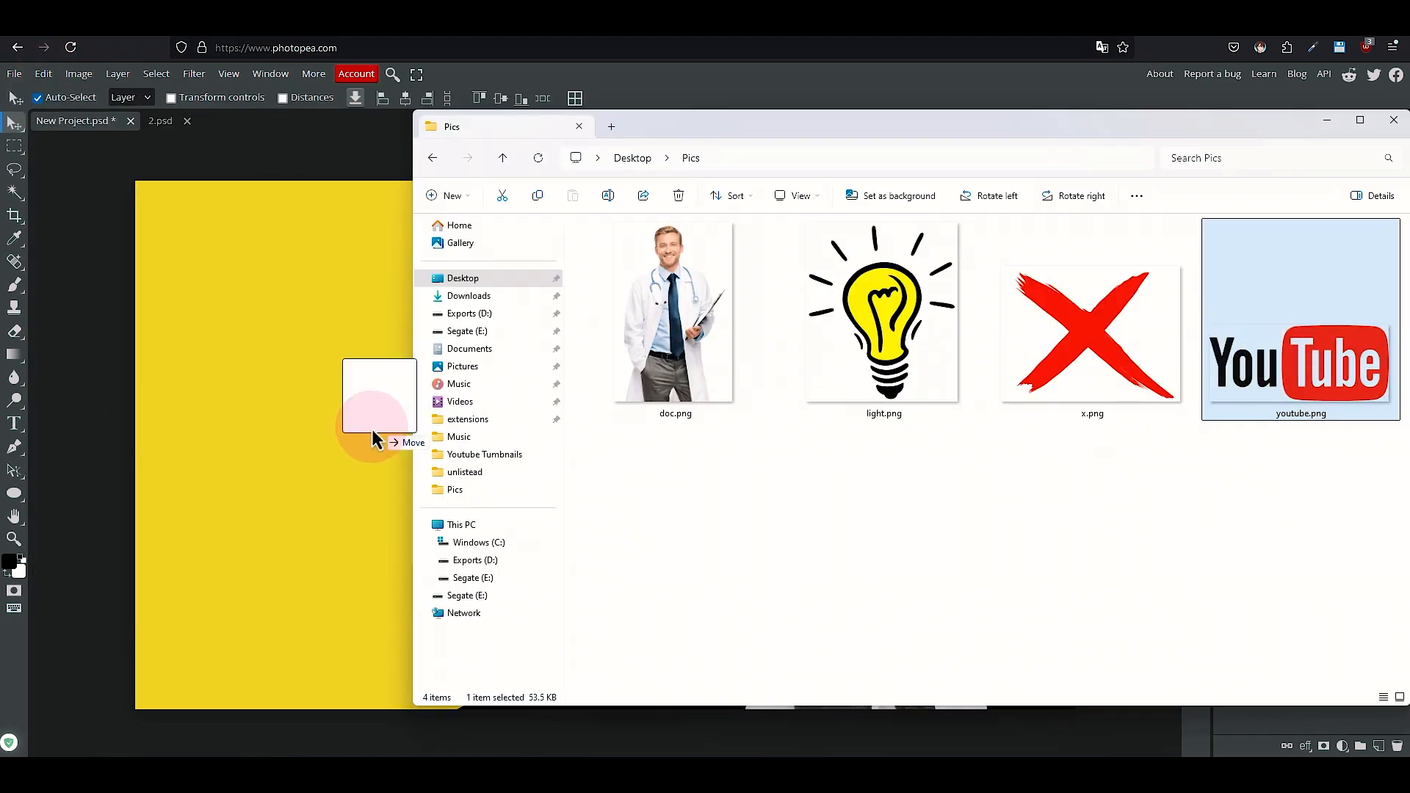
pyautogui.moveTo(1072, 658); pyautogui.dragTo(472, 518)
pyautogui.moveTo(454, 299); pyautogui.dragTo(481, 384)
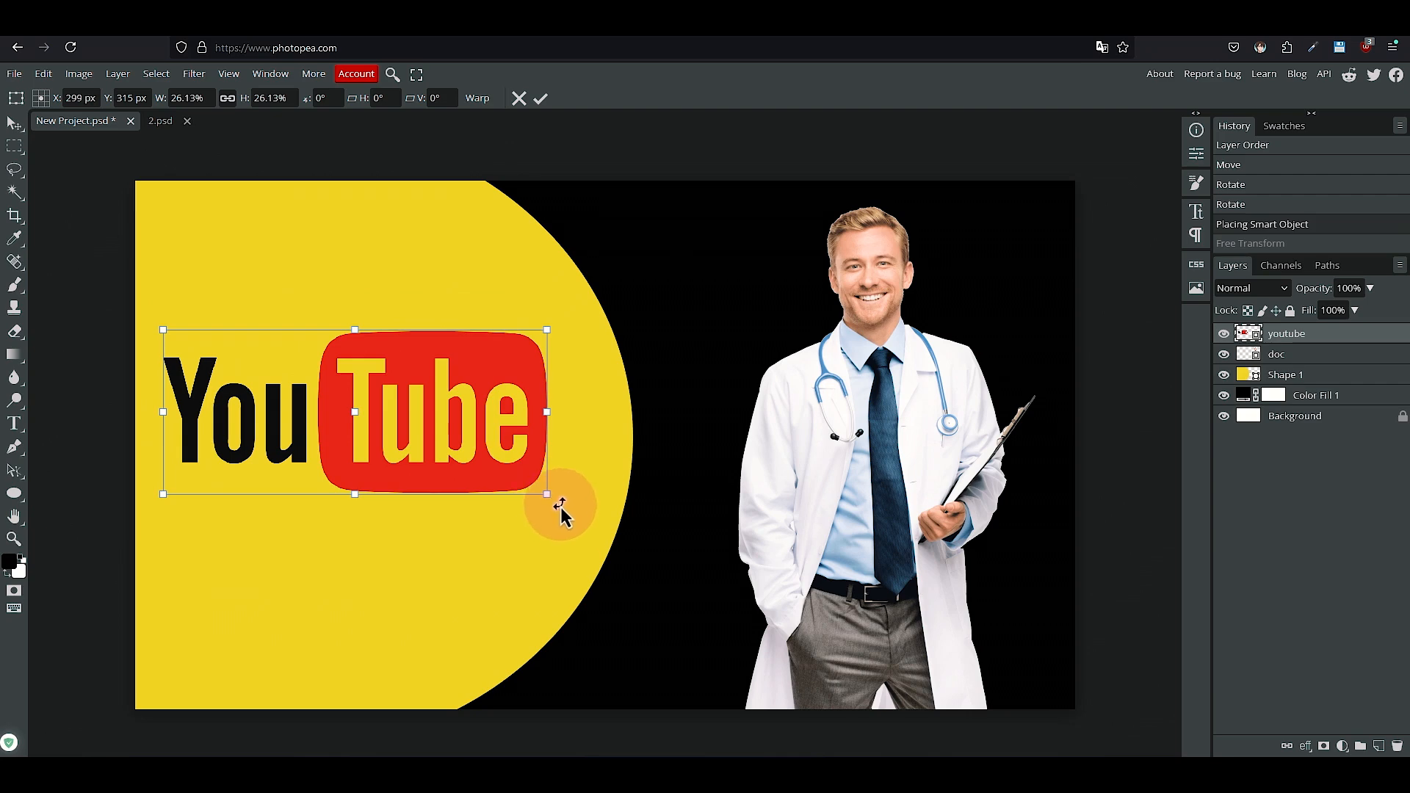
pyautogui.moveTo(561, 514)
pyautogui.mouseDown()
pyautogui.moveTo(514, 535)
pyautogui.moveTo(555, 505)
pyautogui.mouseUp()
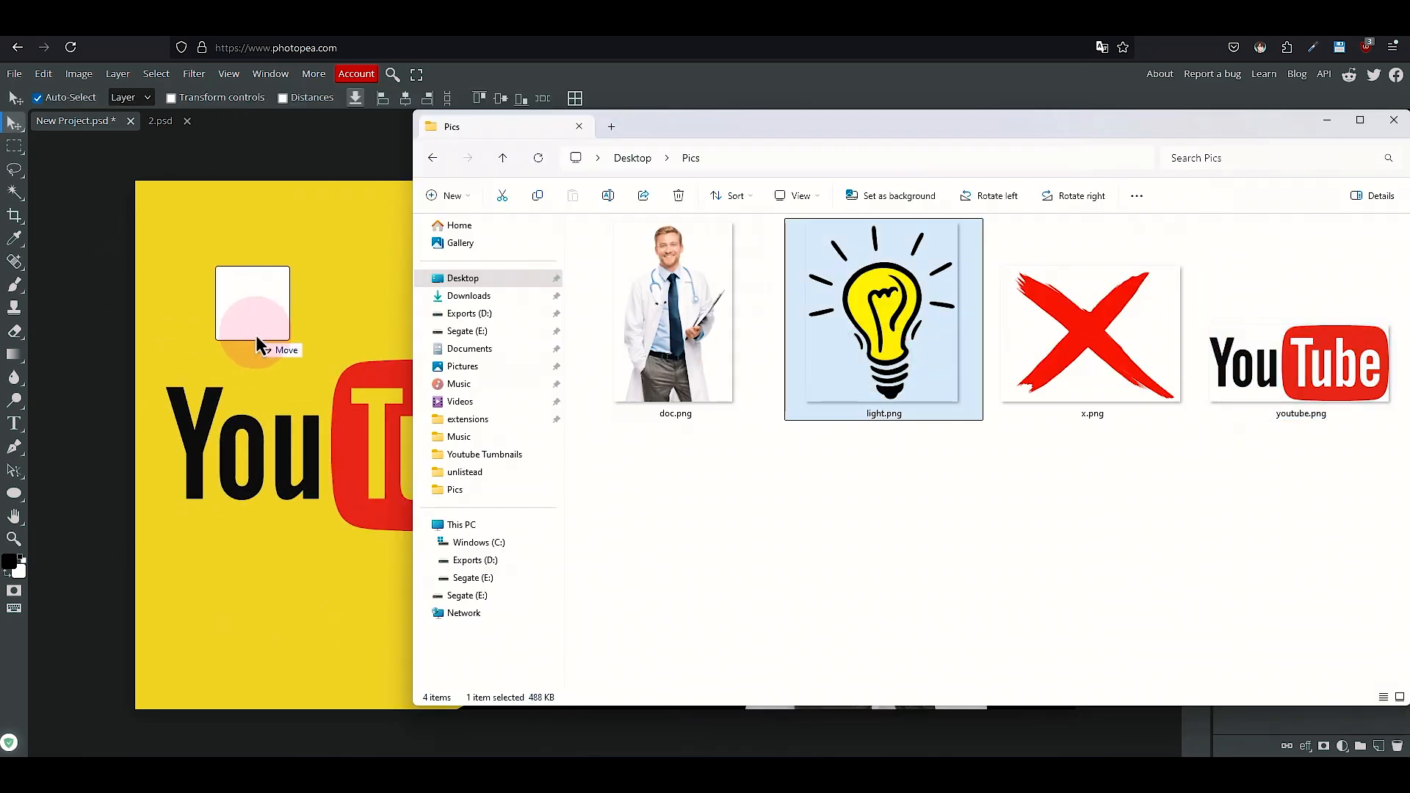
# Place light.png, shrink and tilt the light bulb, and position it above the word "You" in the logo
pyautogui.moveTo(256, 335); pyautogui.dragTo(316, 340)
pyautogui.moveTo(827, 717); pyautogui.dragTo(258, 372)
pyautogui.moveTo(333, 417)
pyautogui.mouseDown()
pyautogui.moveTo(342, 368)
pyautogui.moveTo(315, 400)
pyautogui.mouseUp()
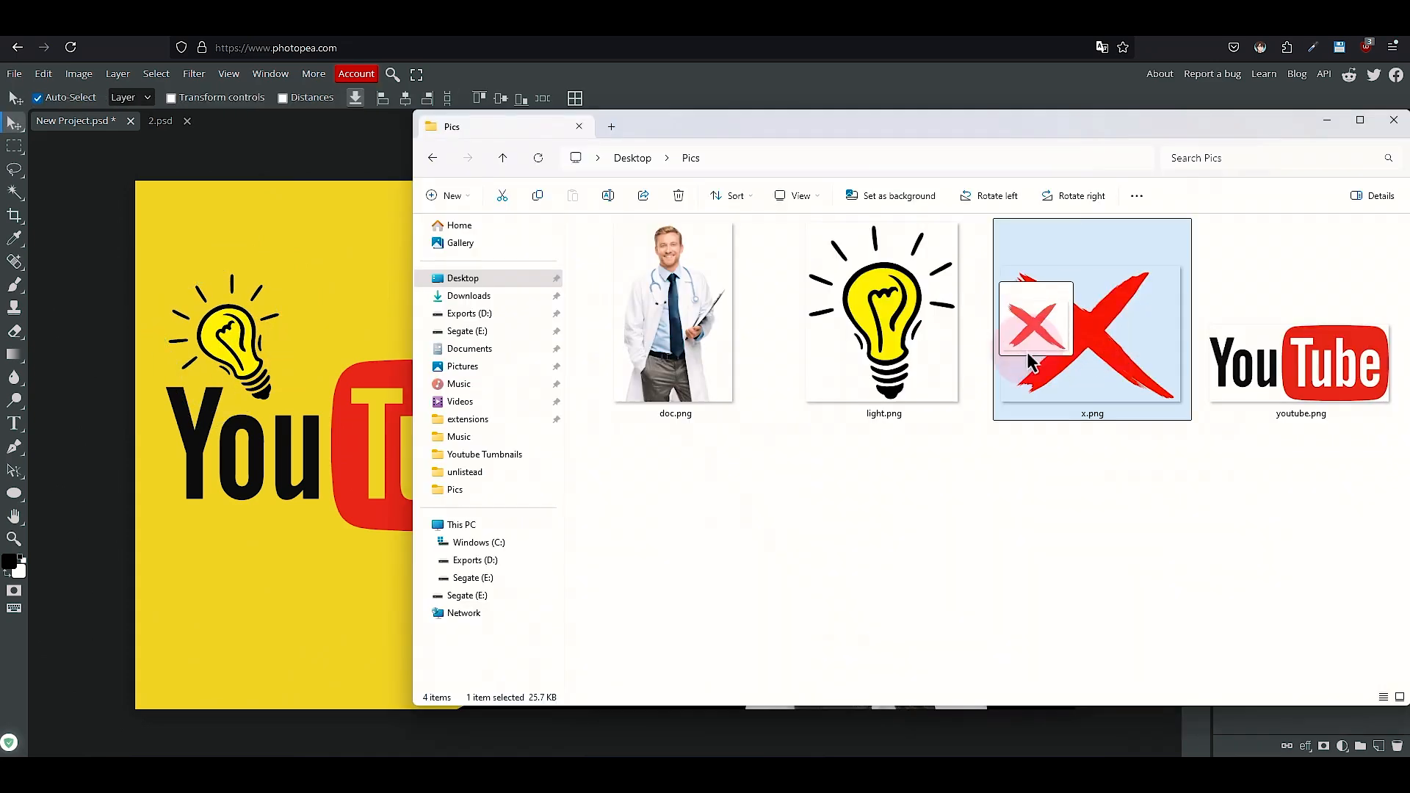
# Place x.png, scale the red cross down and position it above the logo's red "Tube" box
pyautogui.moveTo(1092, 323); pyautogui.dragTo(389, 338)
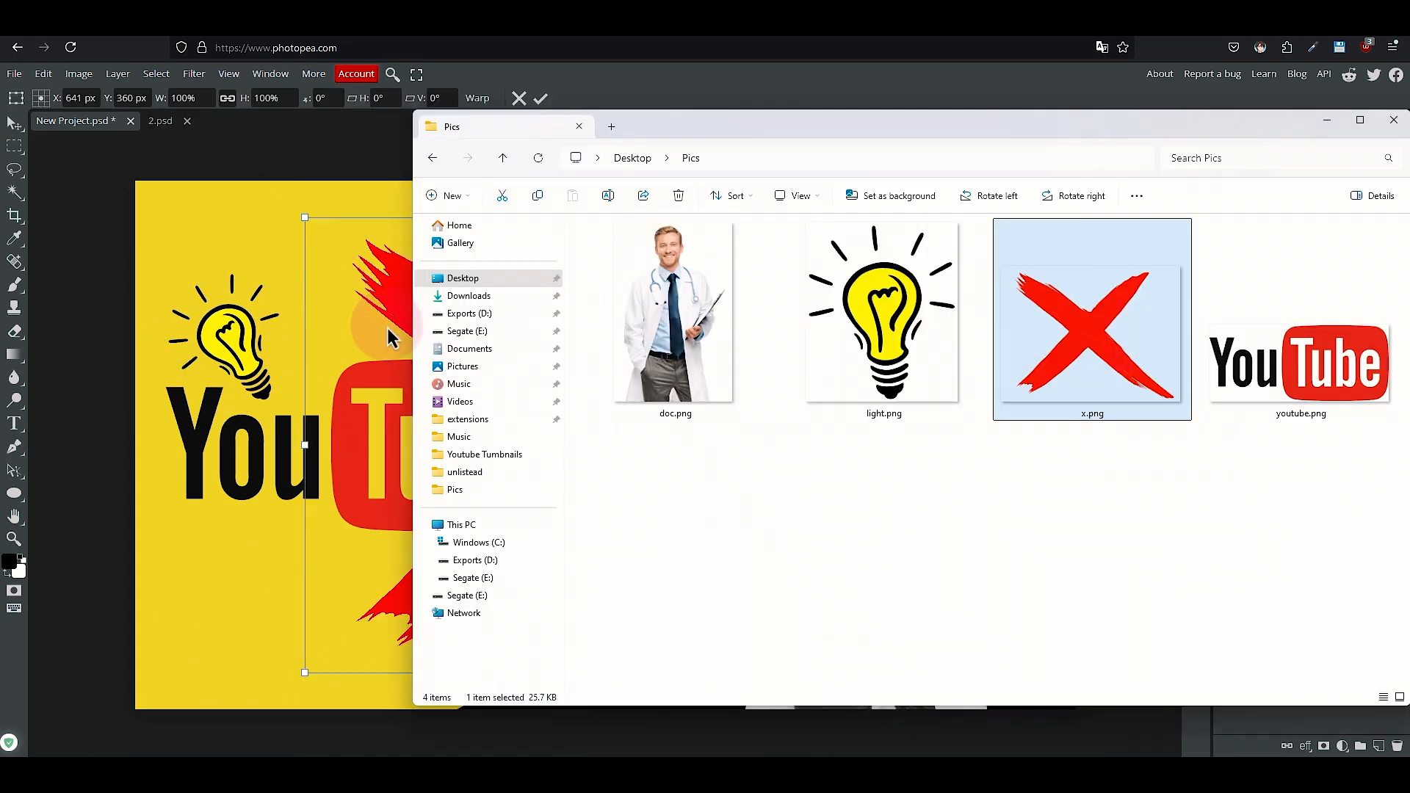
pyautogui.moveTo(900, 693); pyautogui.dragTo(519, 372)
pyautogui.moveTo(445, 319); pyautogui.dragTo(505, 287)
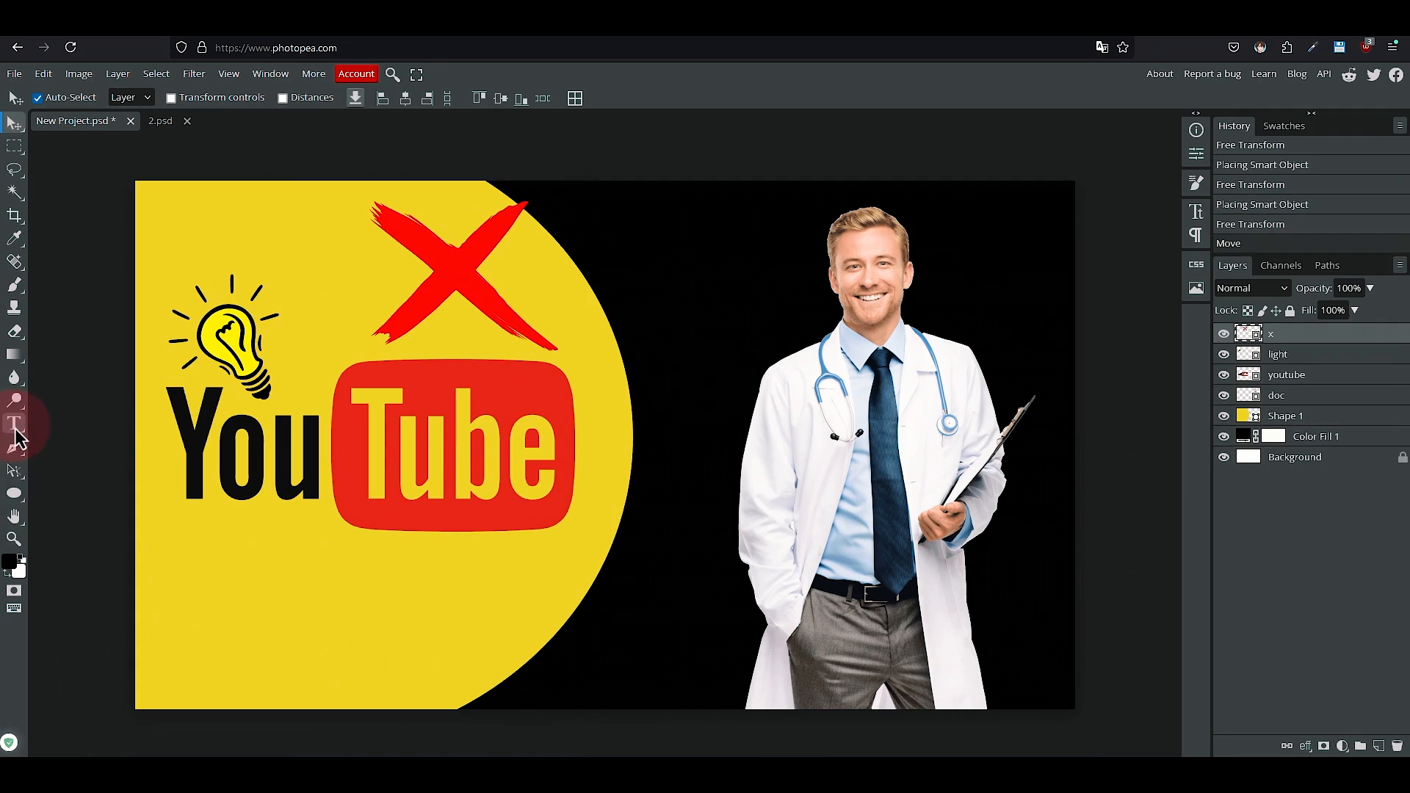
# Add the text "no more excuses" over the red cross and set its size to 53 px
pyautogui.click(14, 424)
pyautogui.click(461, 282)
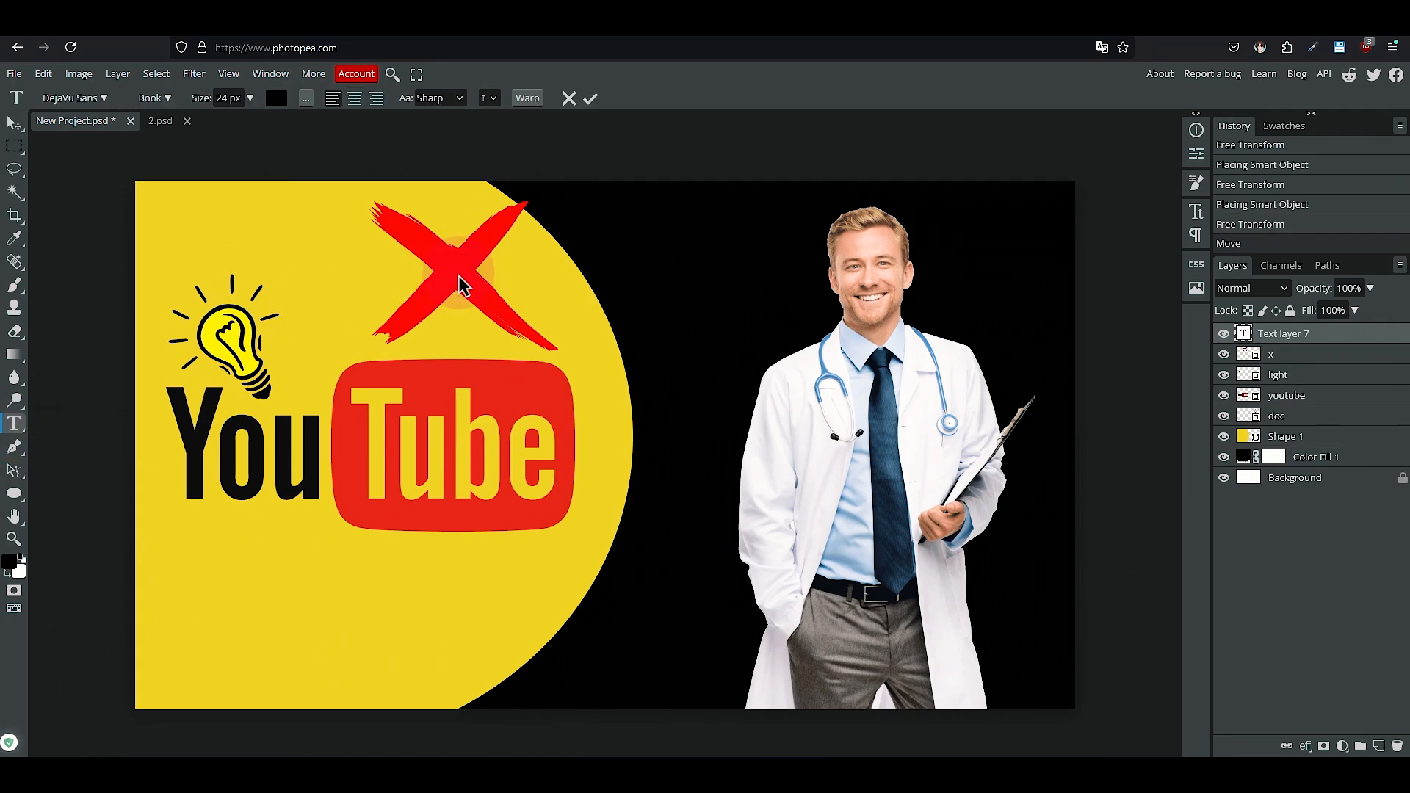
pyautogui.write('no more excuses')
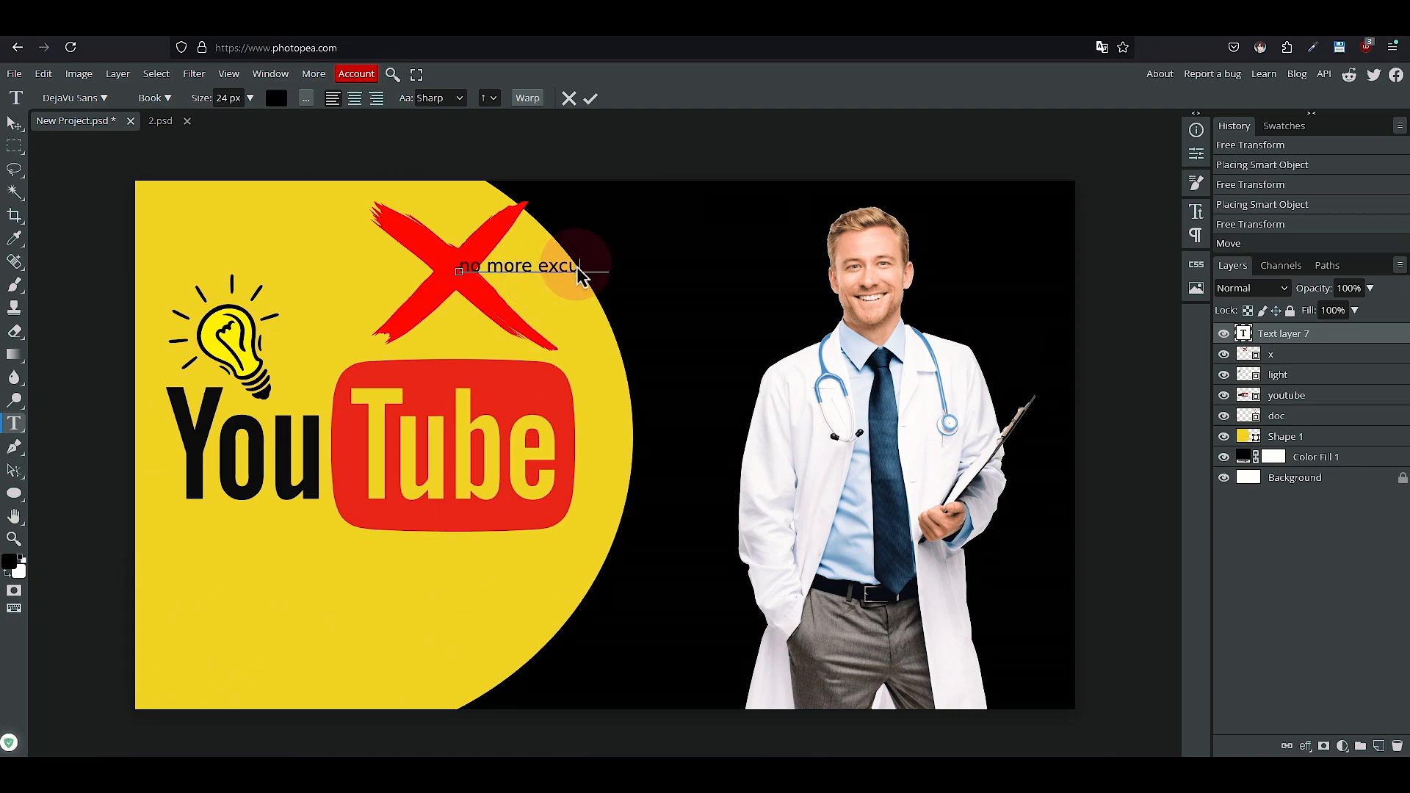
pyautogui.moveTo(609, 271); pyautogui.dragTo(438, 213)
pyautogui.click(249, 98)
pyautogui.moveTo(220, 119); pyautogui.dragTo(235, 120)
pyautogui.click(1195, 213)
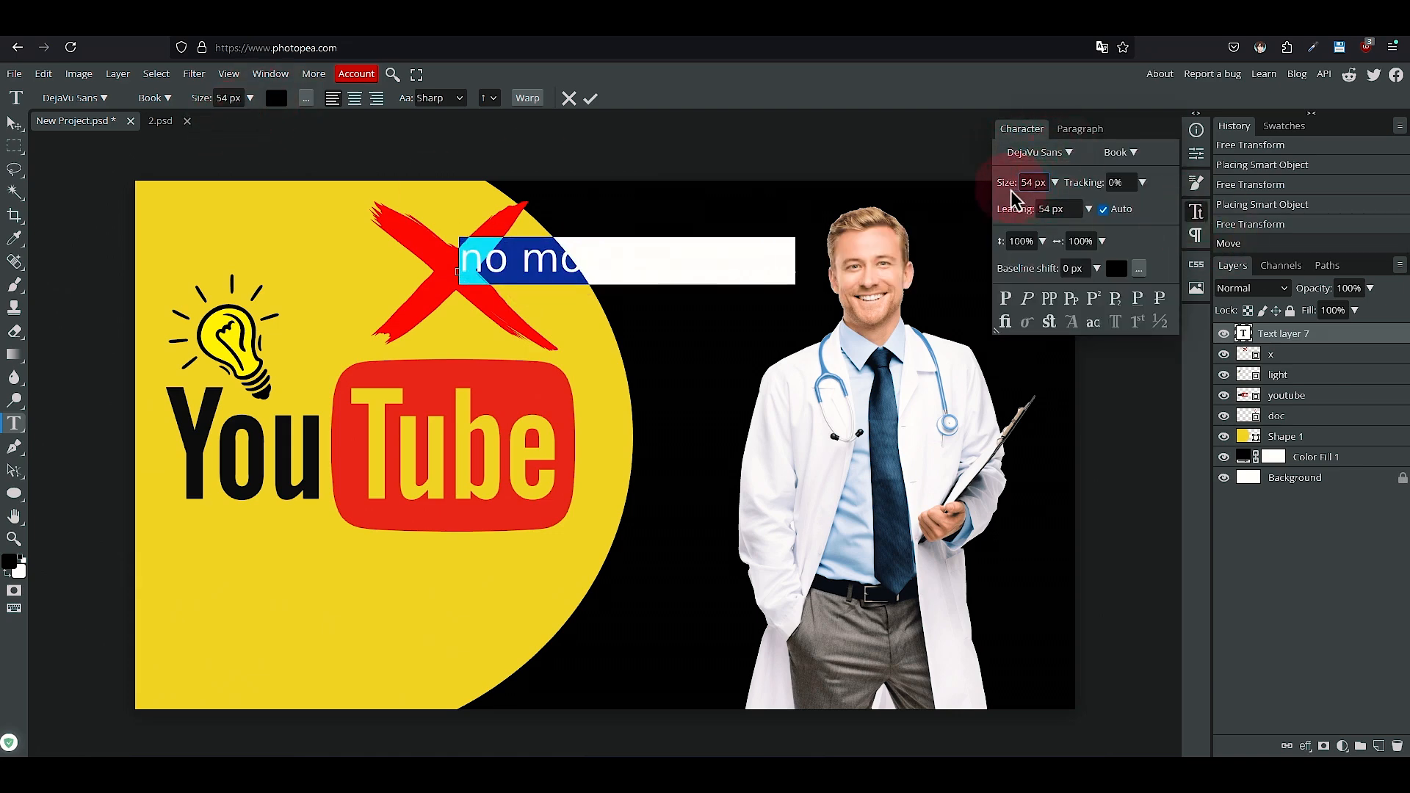
pyautogui.moveTo(1010, 190); pyautogui.dragTo(1010, 189)
# Colour the "no more excuses" text white (#ffffff) and move it left so it crosses the red X
pyautogui.click(1114, 268)
pyautogui.moveTo(141, 211); pyautogui.dragTo(120, 204)
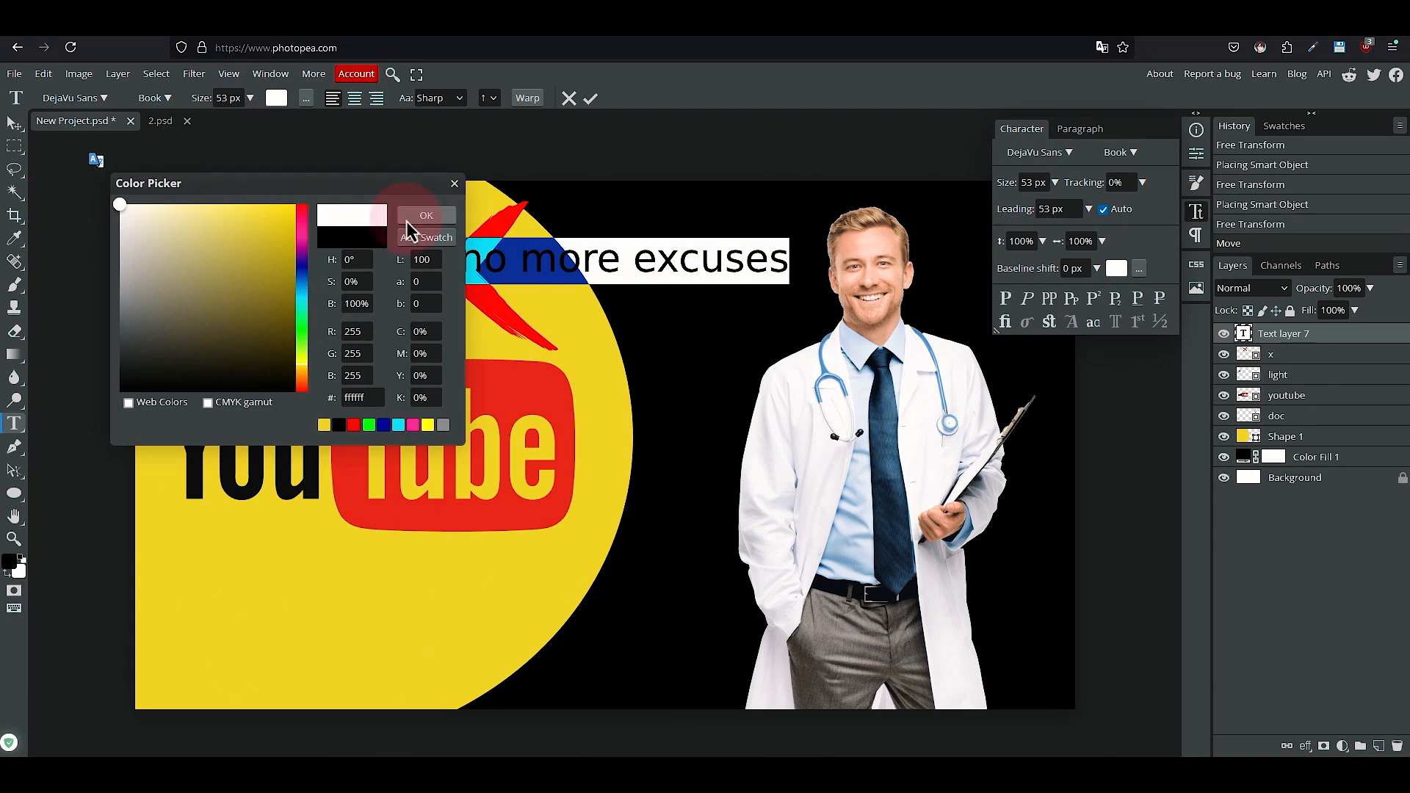
pyautogui.click(408, 221)
pyautogui.click(13, 123)
pyautogui.moveTo(691, 265); pyautogui.dragTo(520, 283)
# Change the "no more excuses" text to the Komika Axis font at 50 px
pyautogui.click(1065, 156)
pyautogui.click(1076, 255)
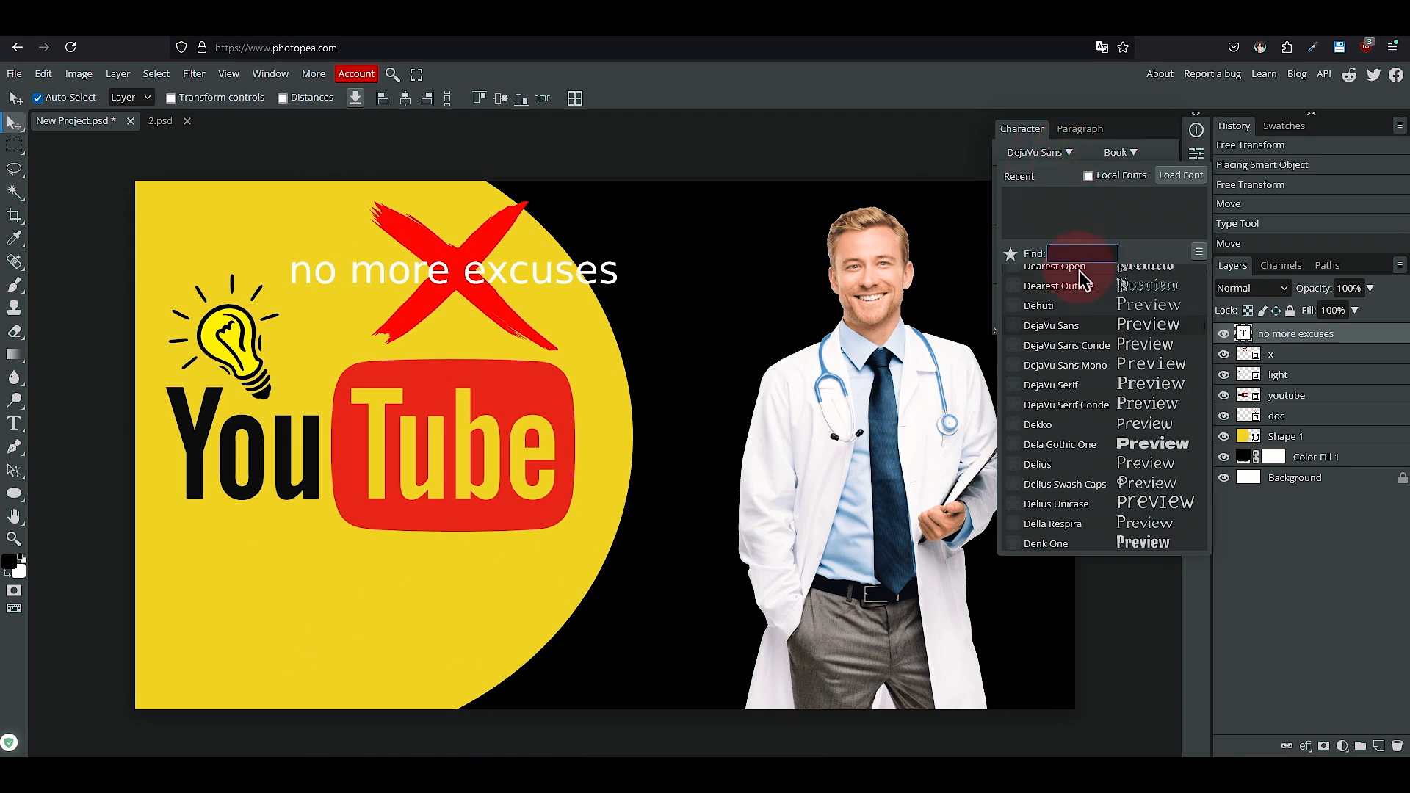
pyautogui.write('komika')
pyautogui.click(1112, 276)
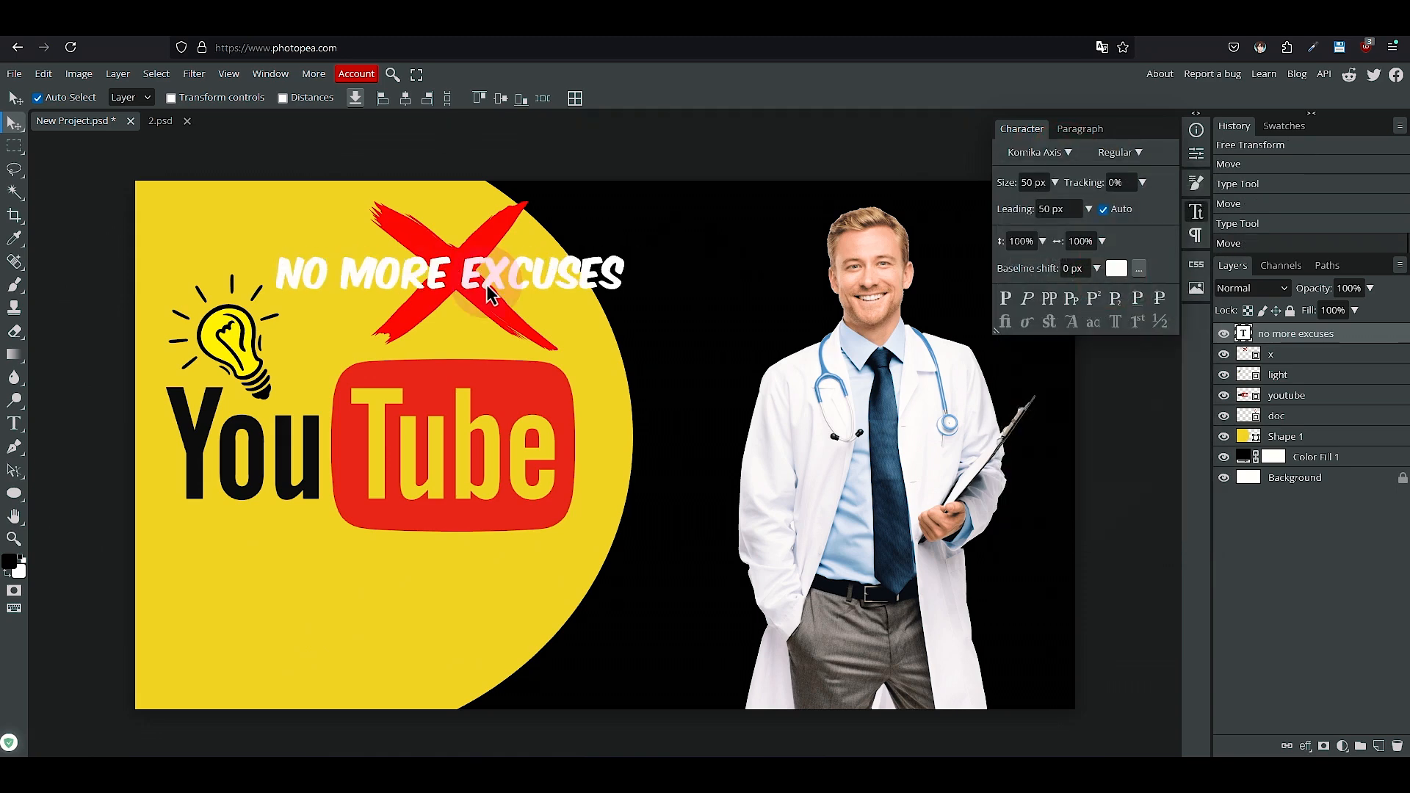
# Add a black Stroke effect of 8 px, positioned outside, to the "no more excuses" text layer
pyautogui.scroll(-3, 487, 284)
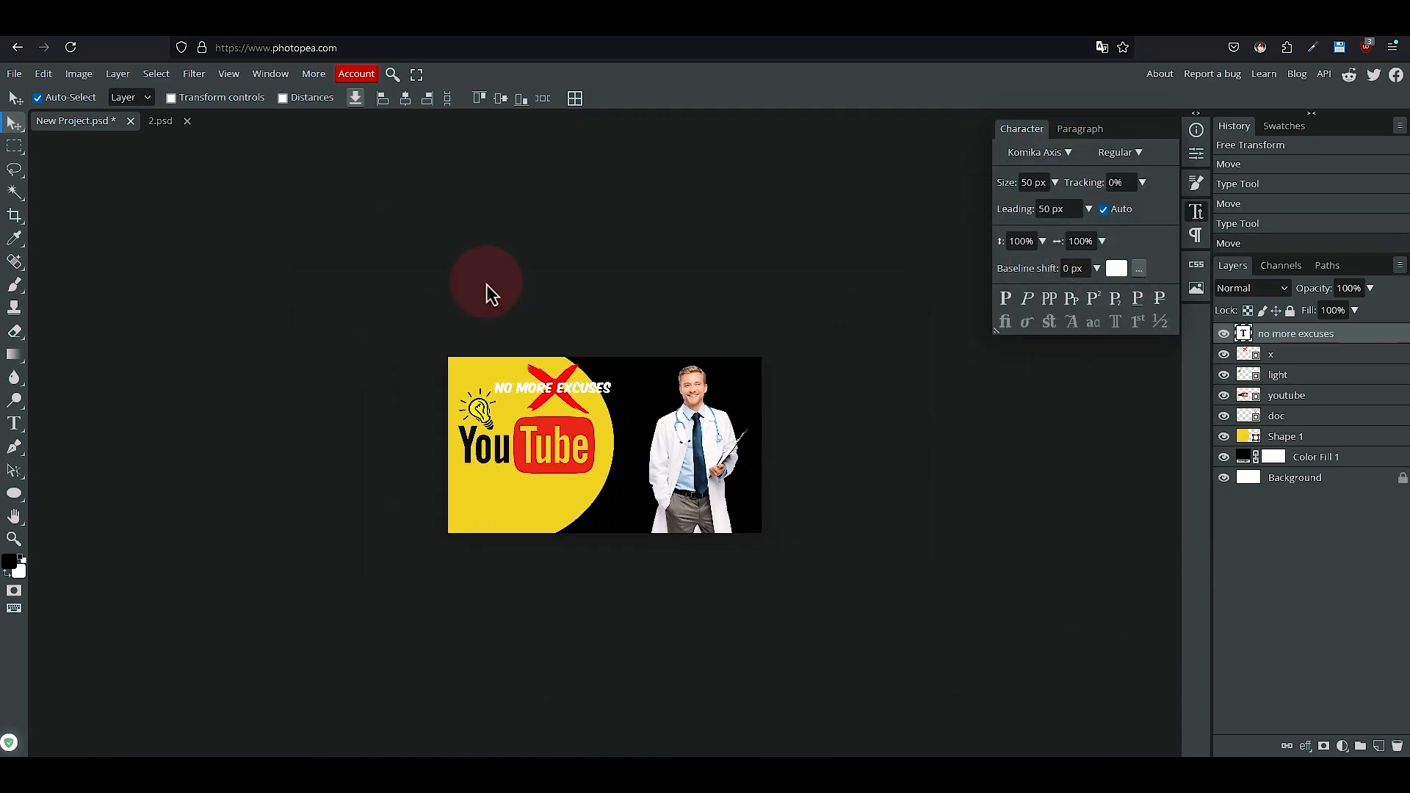
pyautogui.scroll(3, 486, 284)
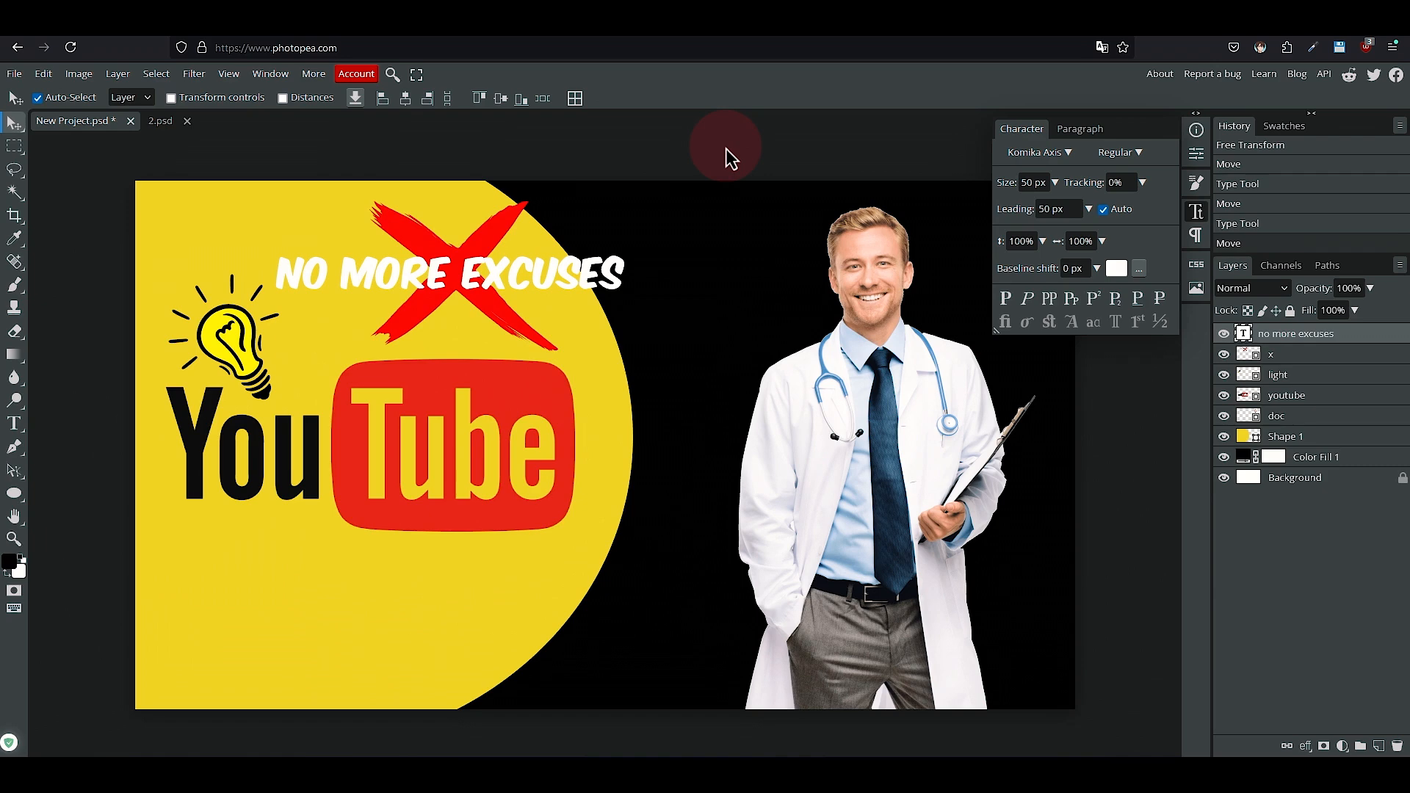
pyautogui.click(1305, 746)
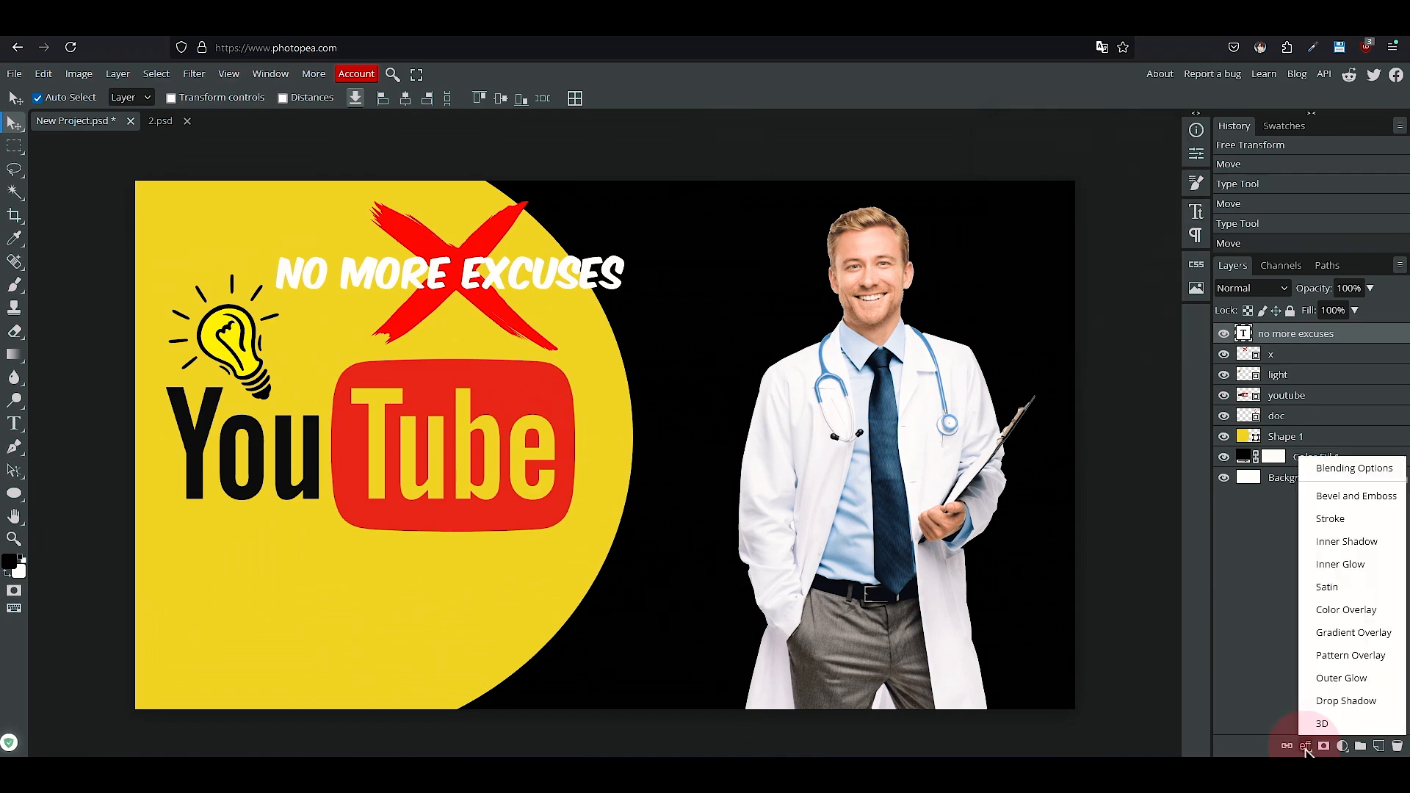
pyautogui.click(1355, 525)
pyautogui.moveTo(987, 271); pyautogui.dragTo(989, 270)
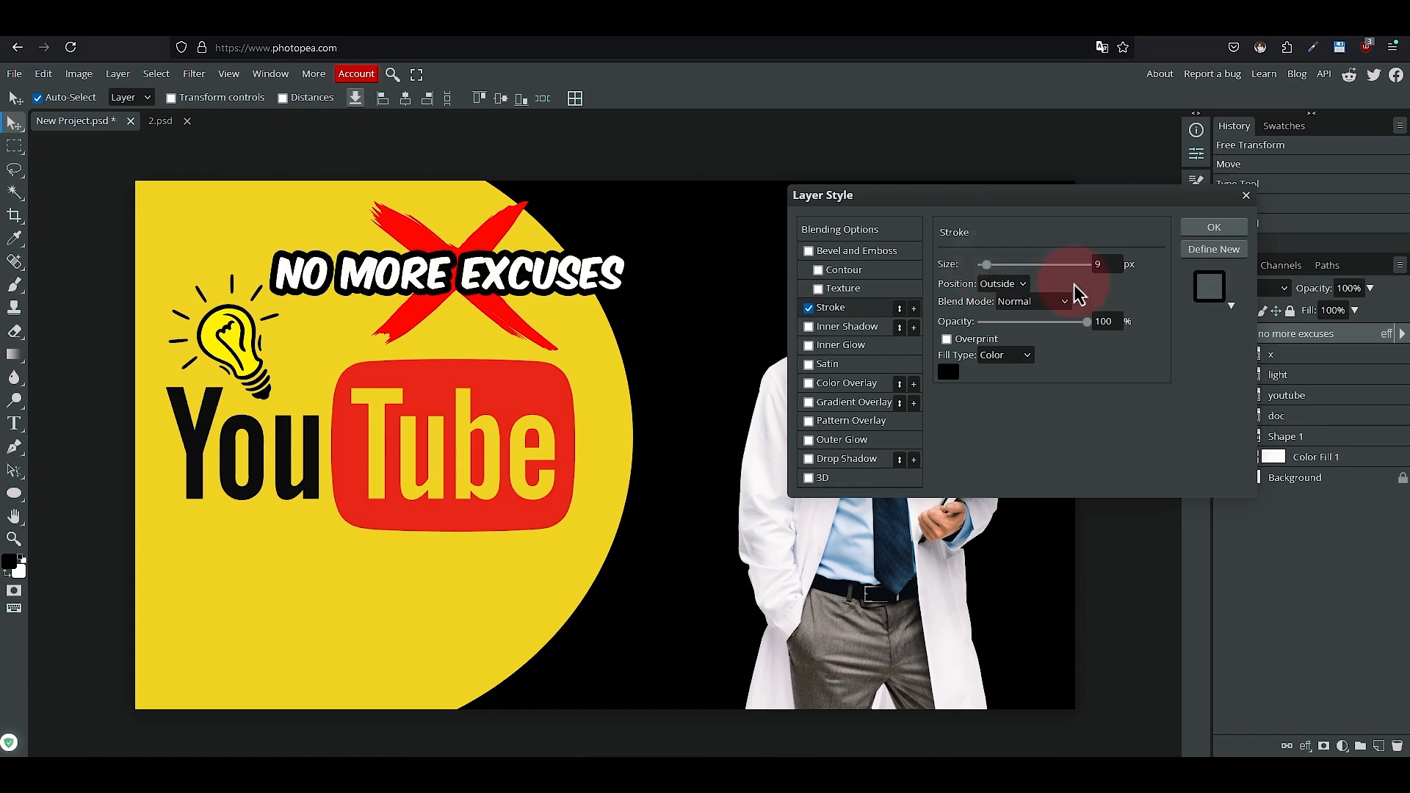
pyautogui.click(1212, 227)
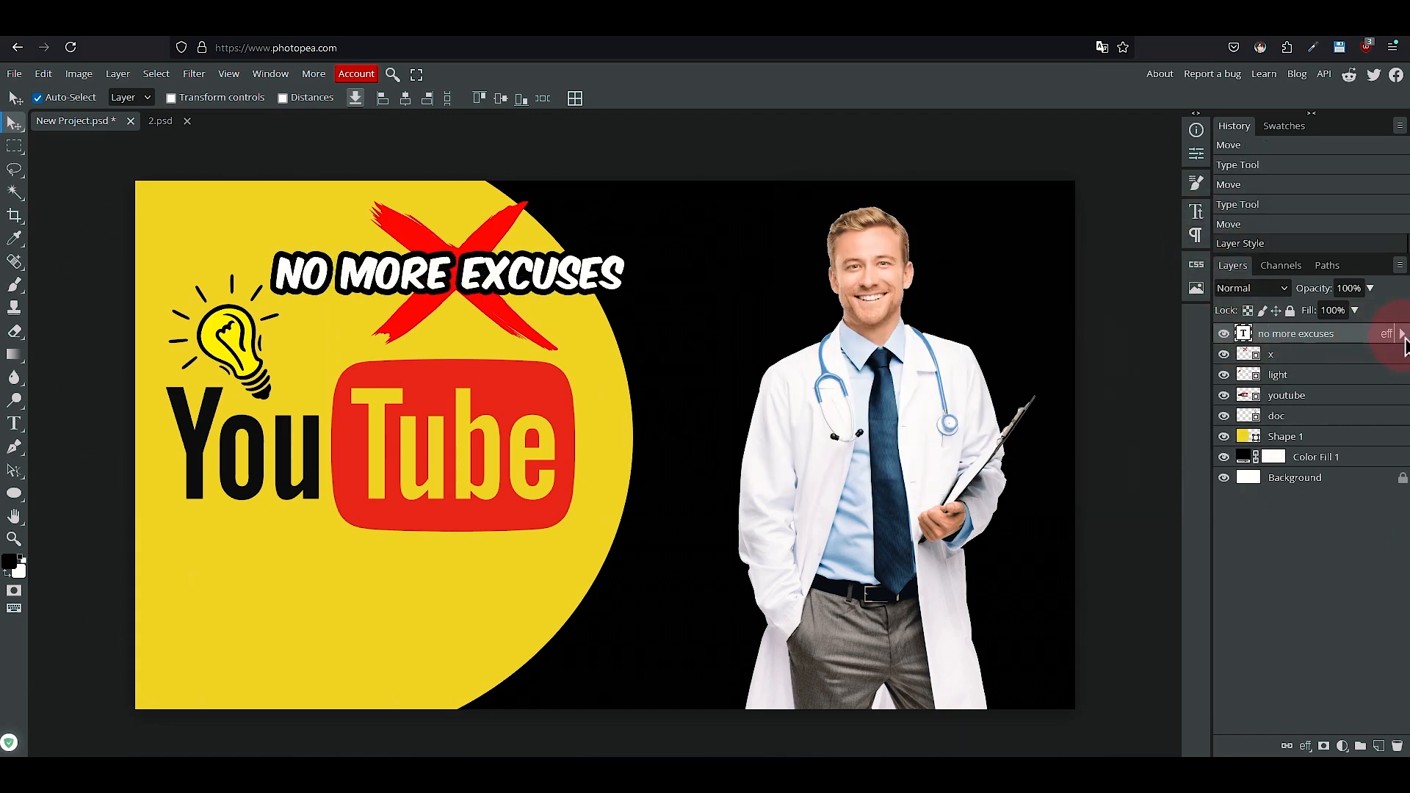
# Expand the "no more excuses" layer's effects, toggle their visibility and review the Stroke settings
pyautogui.click(1403, 335)
pyautogui.doubleClick(1296, 367)
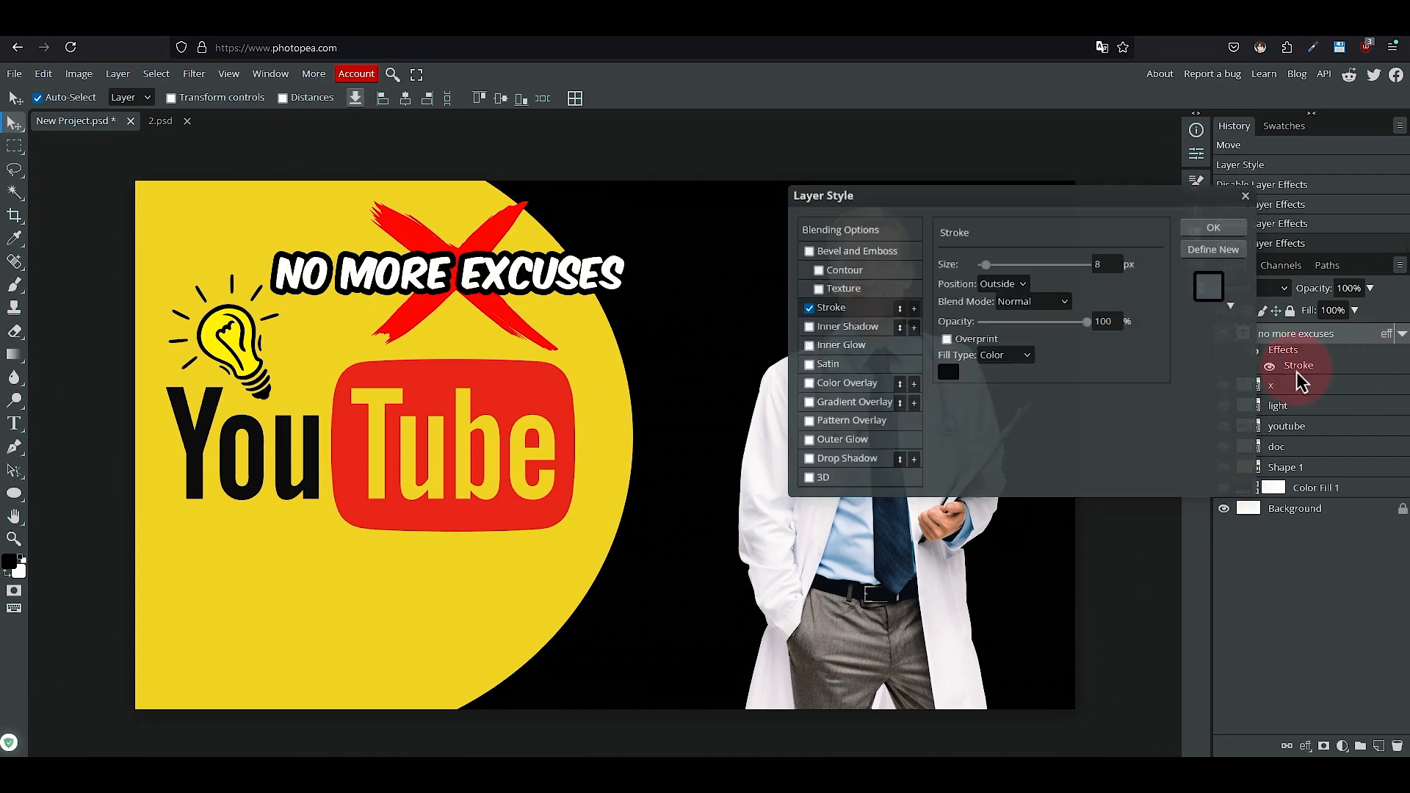
pyautogui.click(1205, 230)
# Add the text "learn how to" in white Komika Axis at 50 px below the YouTube logo
pyautogui.click(16, 423)
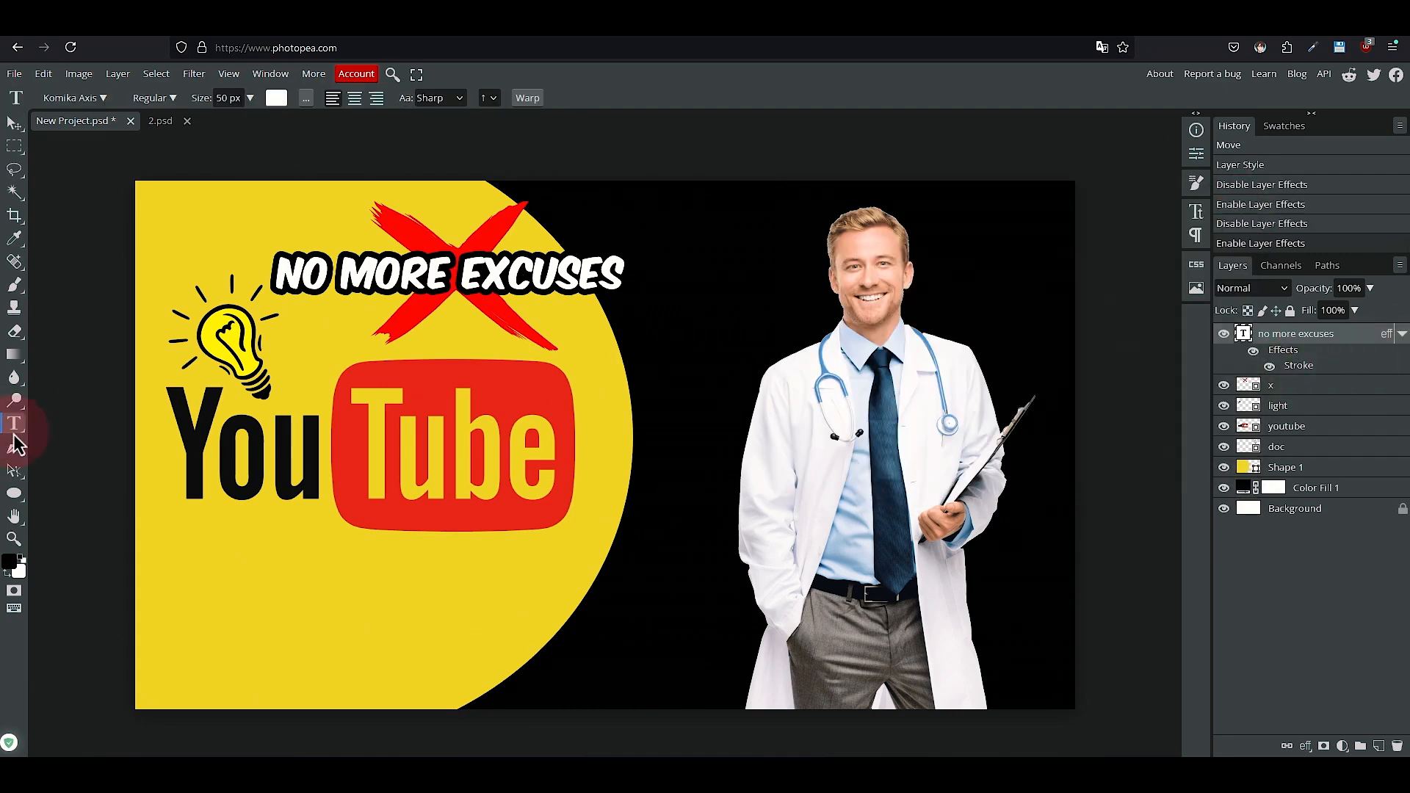
pyautogui.click(259, 602)
pyautogui.tripleClick(376, 584)
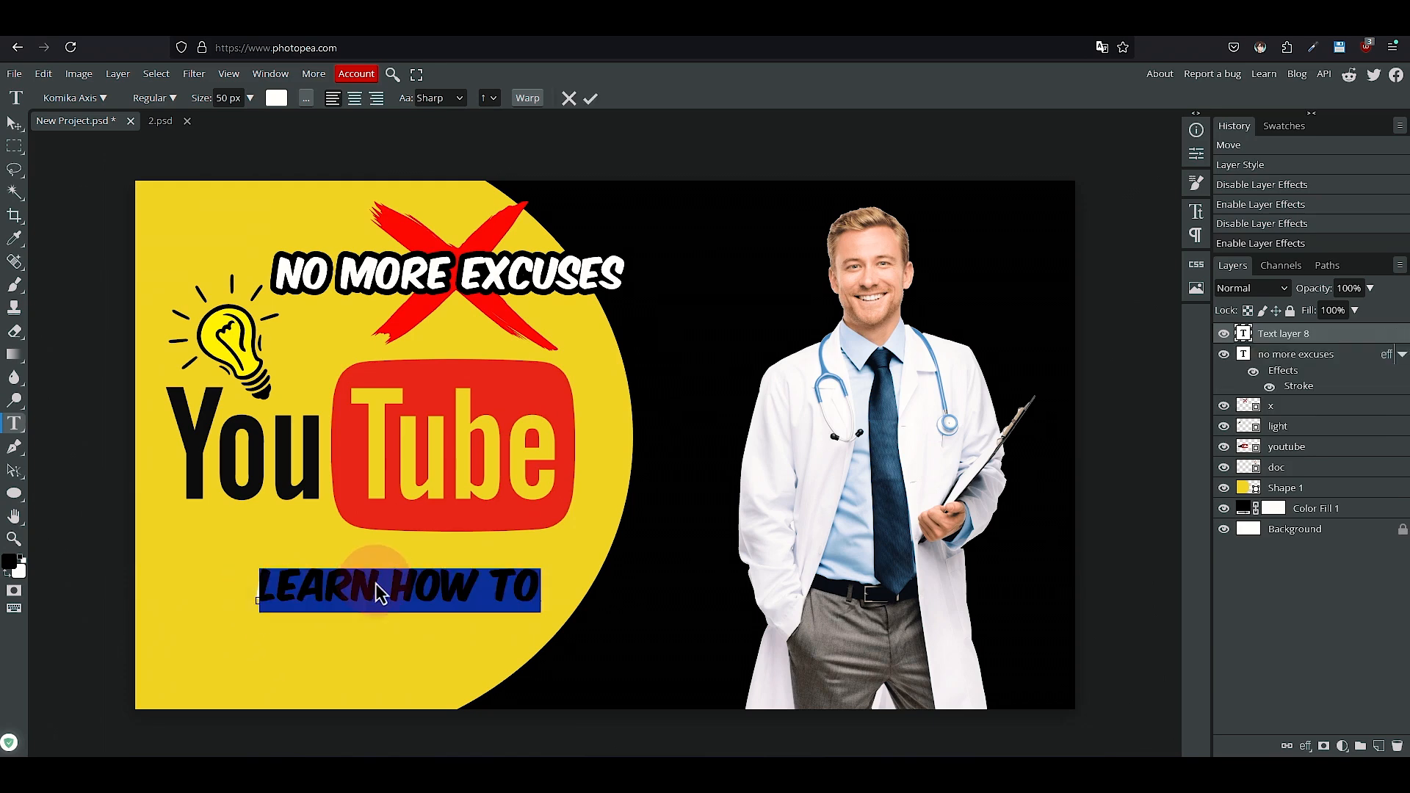
pyautogui.click(14, 123)
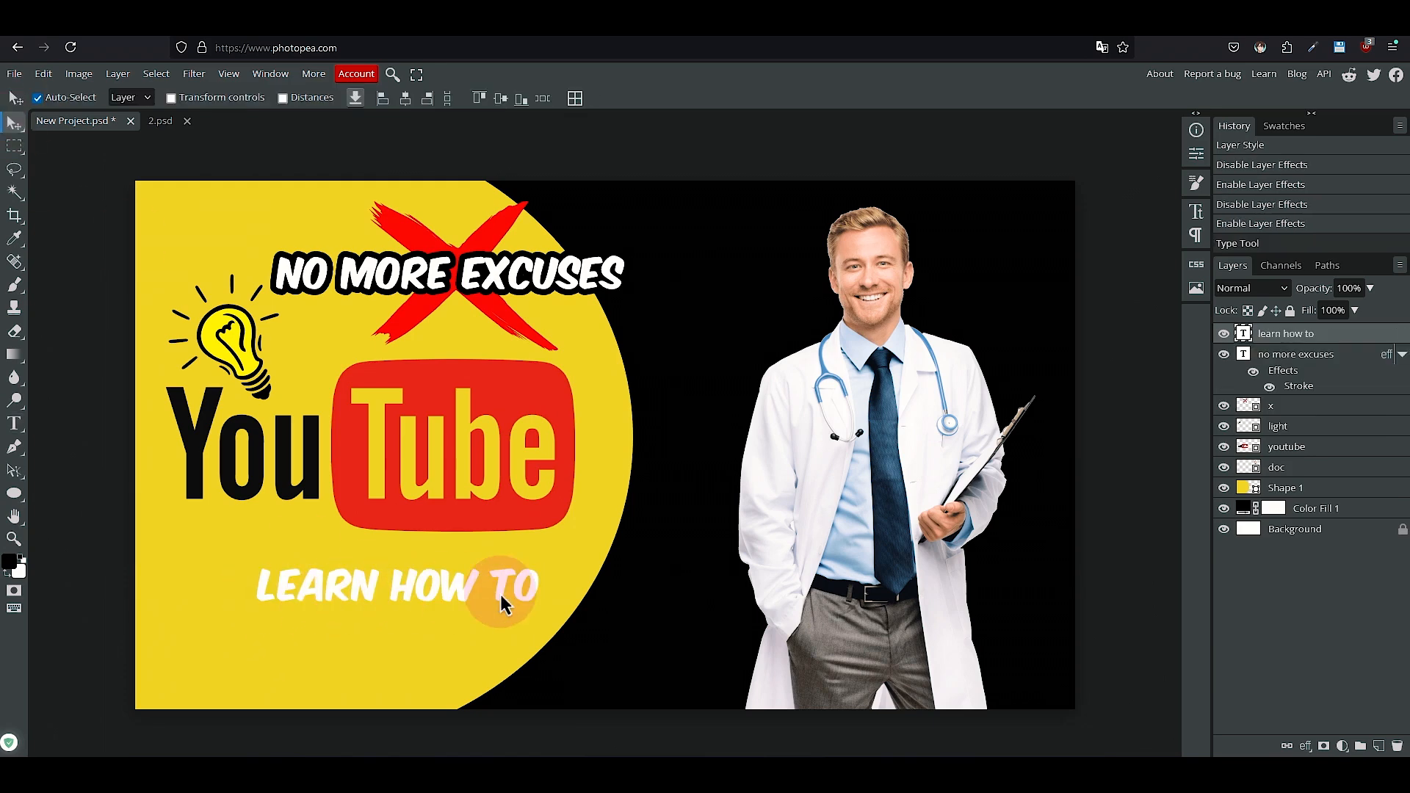
# Change the "learn how to" text to the Bebas font at 124 px and position it below the YouTube logo
pyautogui.click(1195, 212)
pyautogui.click(1068, 152)
pyautogui.press('BackSpace')
pyautogui.press('BackSpace')
pyautogui.press('BackSpace')
pyautogui.press('BackSpace')
pyautogui.press('BackSpace')
pyautogui.press('BackSpace')
pyautogui.write('beba')
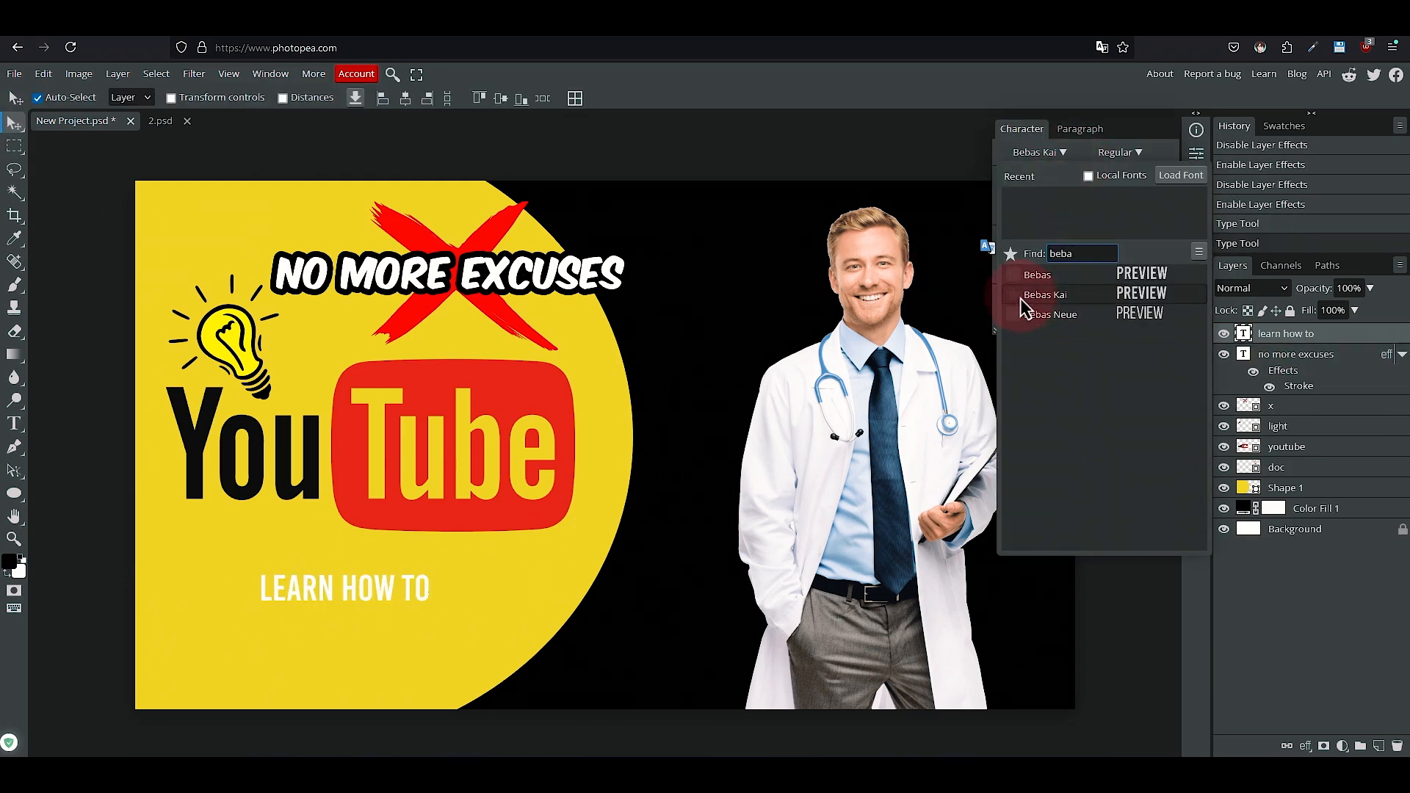
pyautogui.click(1038, 276)
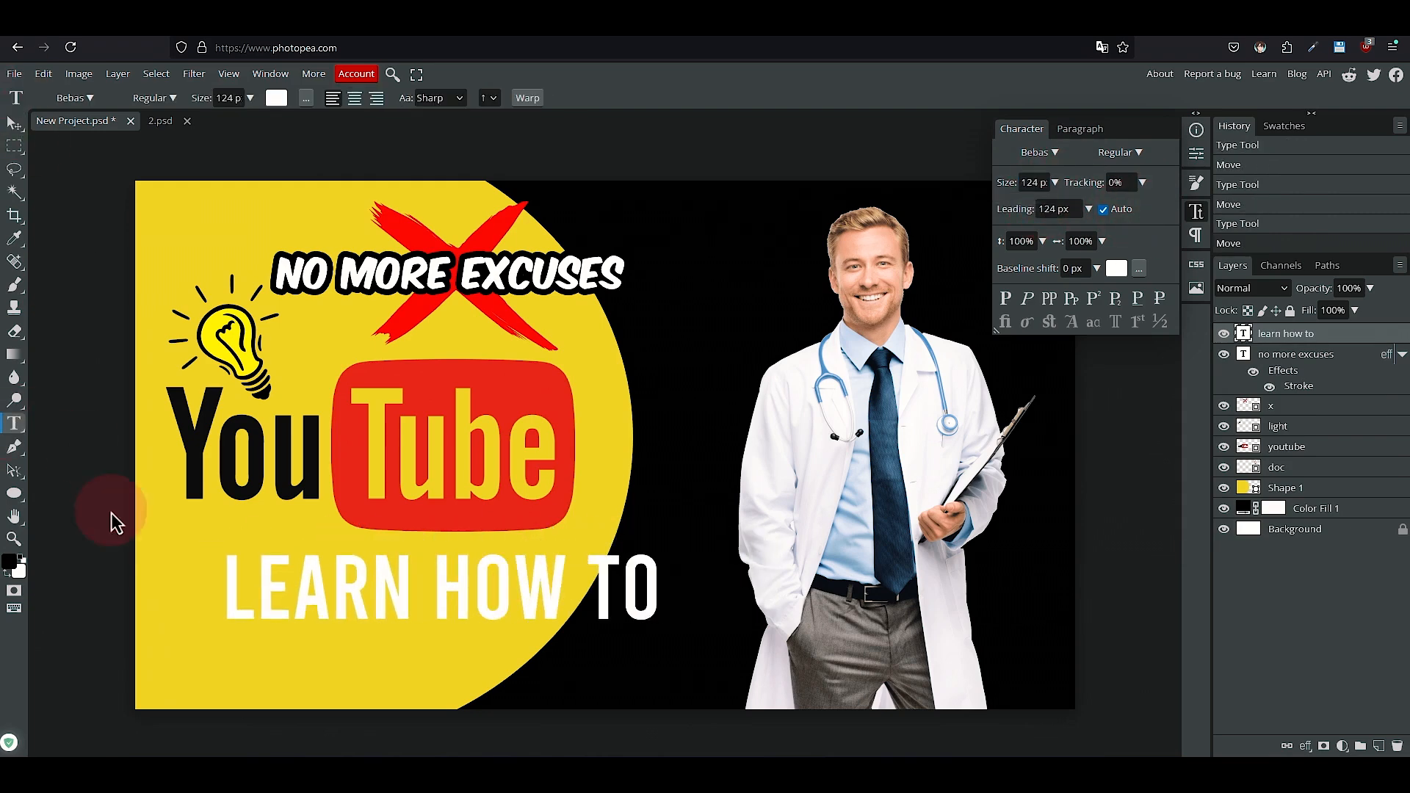
# Add the text "design your thumbnails" in white Bebas directly beneath "learn how to", with the left edges aligned
pyautogui.click(238, 663)
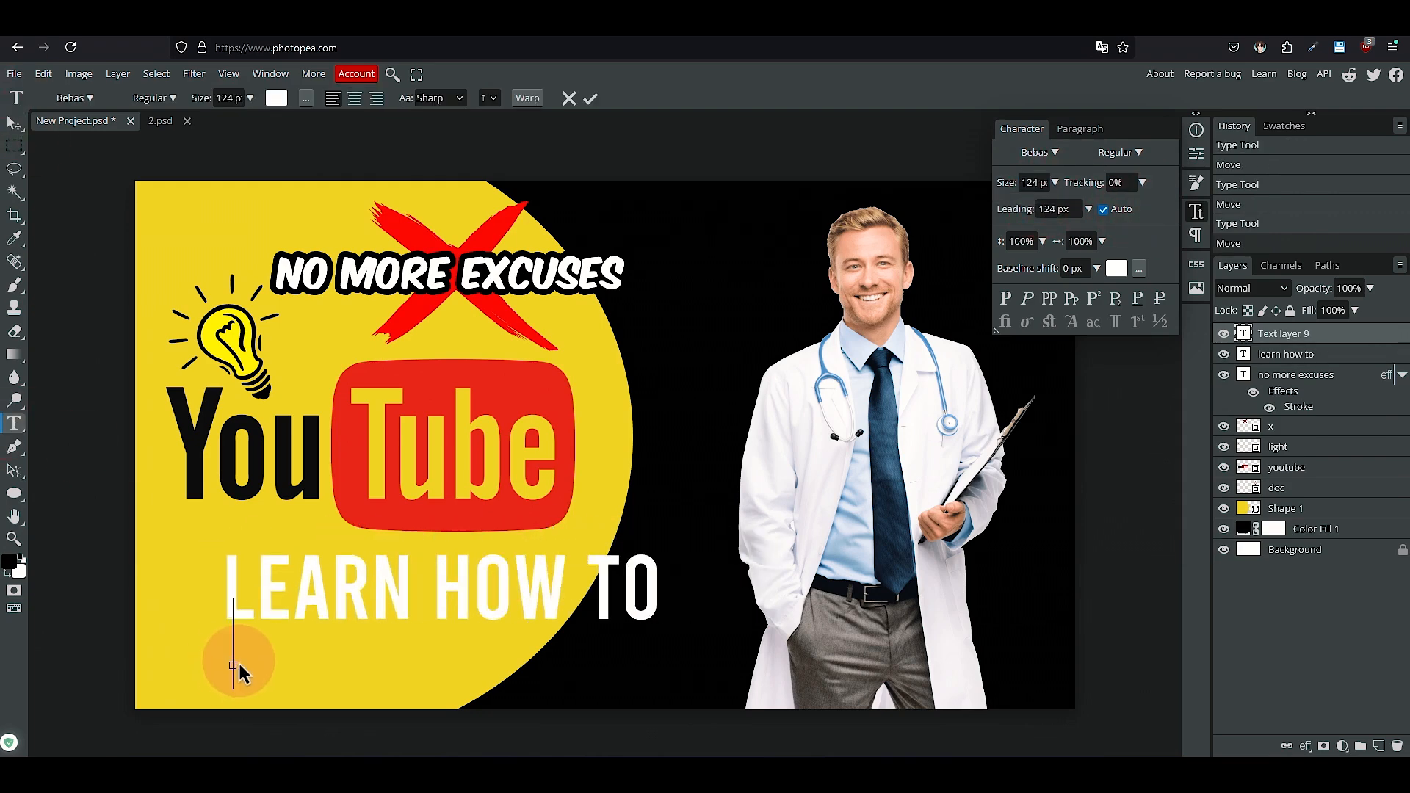
pyautogui.click(367, 674)
pyautogui.click(14, 123)
pyautogui.moveTo(715, 633)
pyautogui.mouseDown()
pyautogui.moveTo(690, 654)
pyautogui.moveTo(702, 655)
pyautogui.mouseUp()
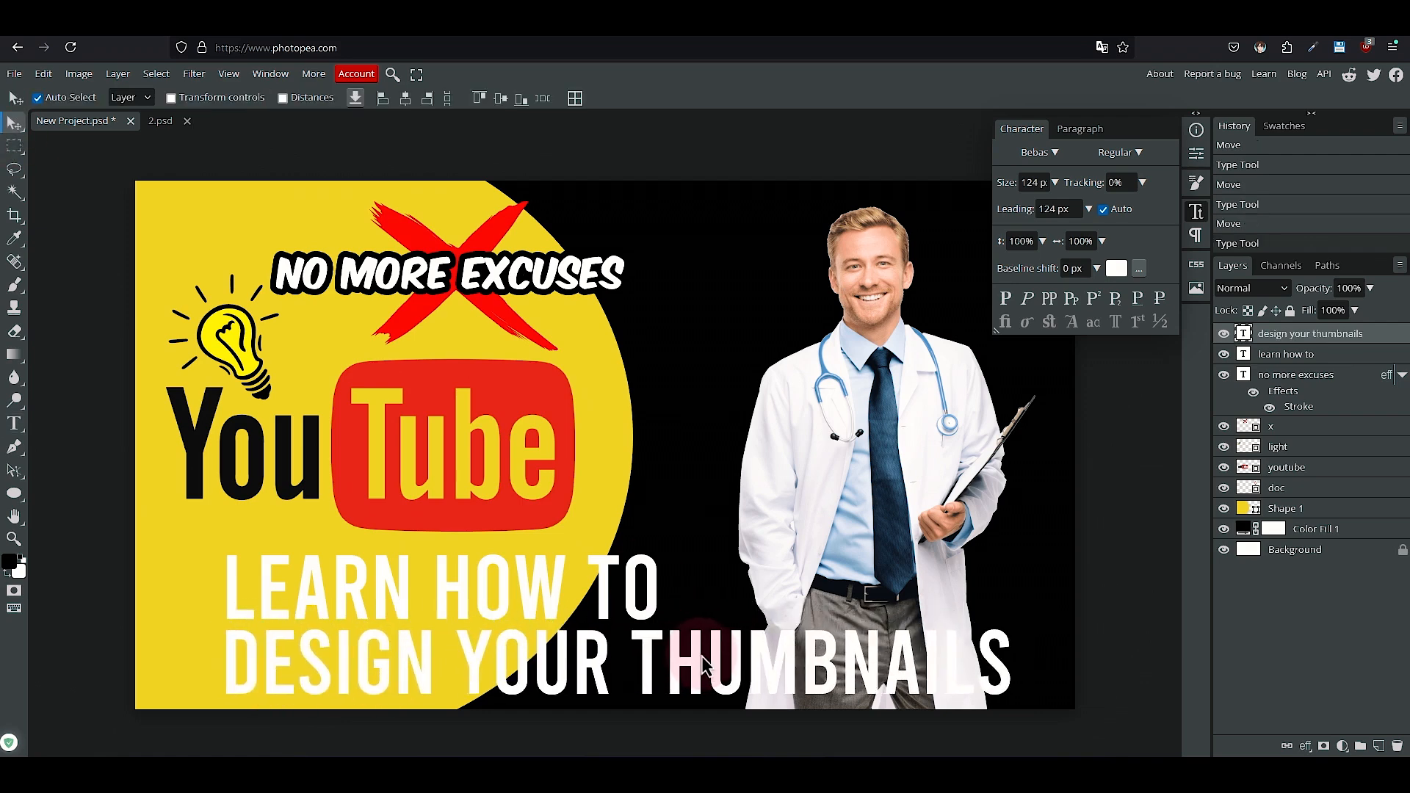
# Set the "design your thumbnails" text to 104 px, keeping it left-aligned beneath "learn how to"
pyautogui.doubleClick(682, 645)
pyautogui.moveTo(1054, 210); pyautogui.dragTo(1045, 211)
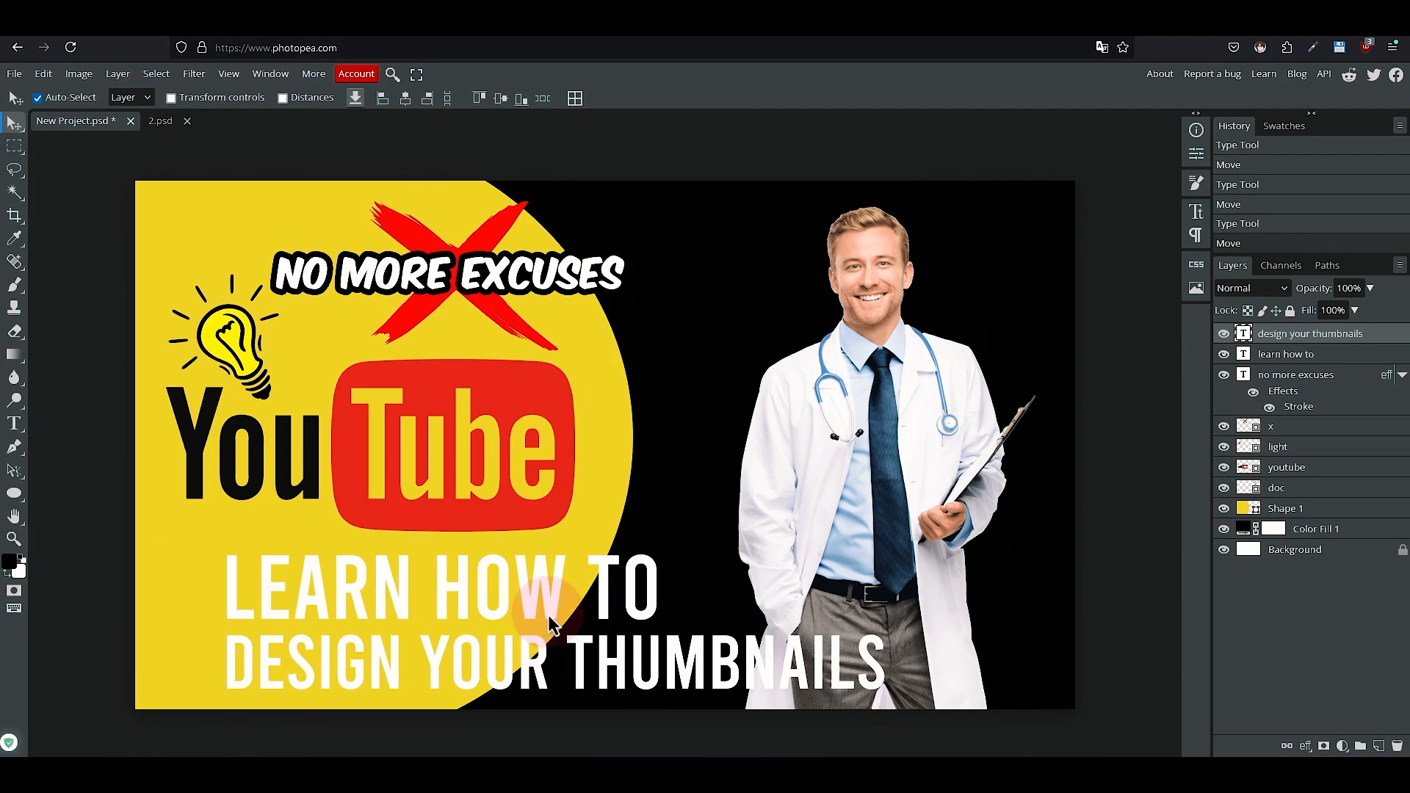
pyautogui.hotkey('ctrl', '-')
pyautogui.hotkey('ctrl', '-')
pyautogui.scroll(-1, 777, 522)
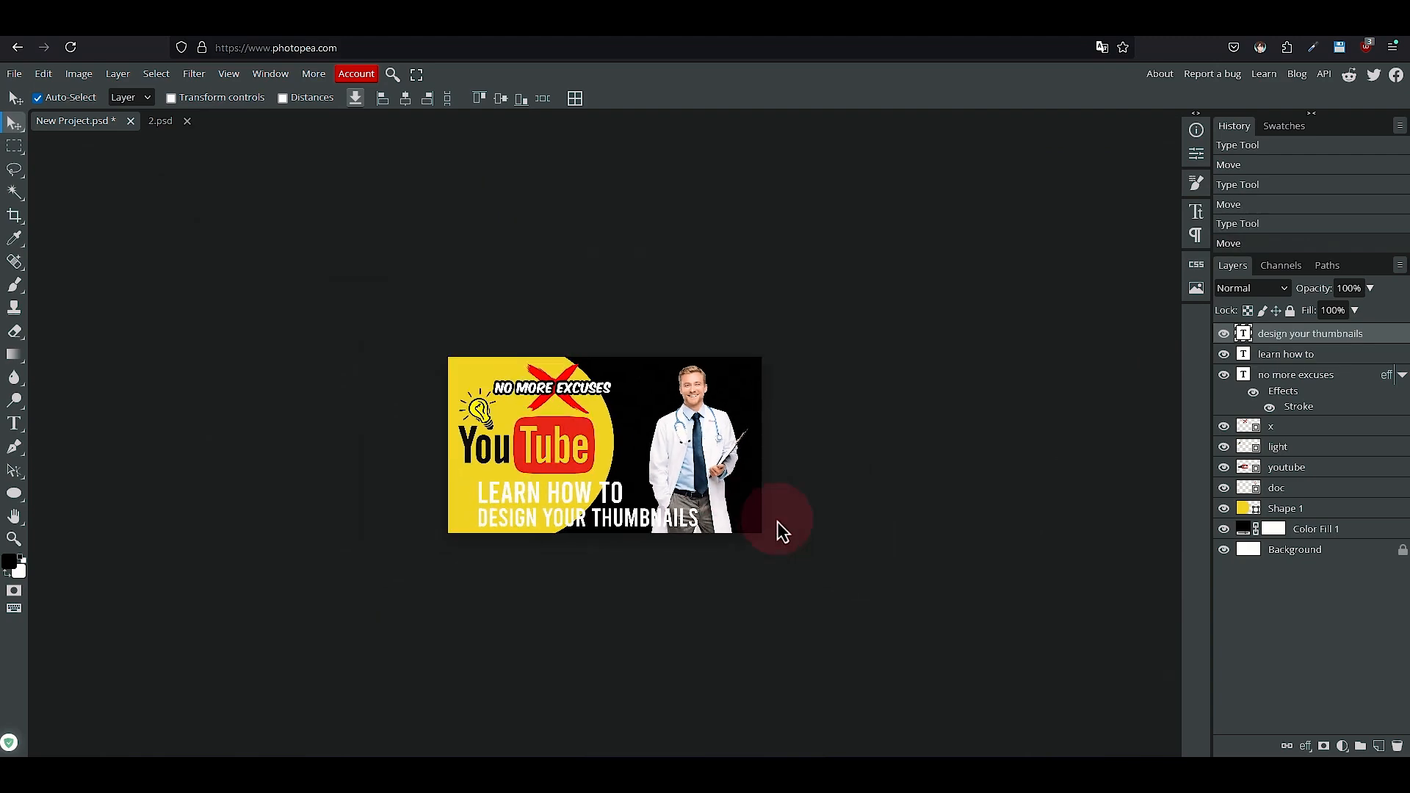
pyautogui.scroll(3, 777, 522)
# Draw a rectangle shape that just covers the "learn how to" text
pyautogui.rightClick(16, 499)
pyautogui.click(16, 500)
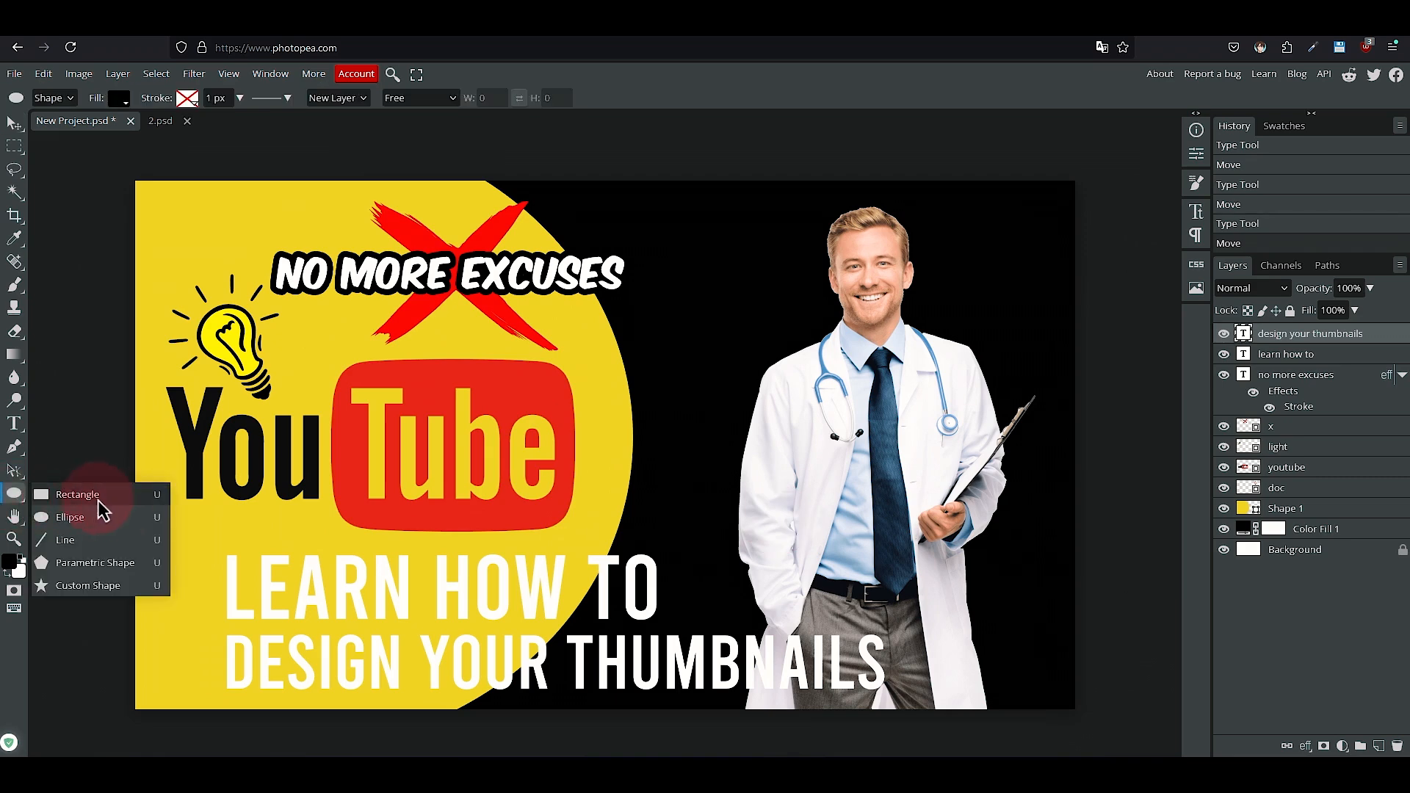
pyautogui.click(78, 495)
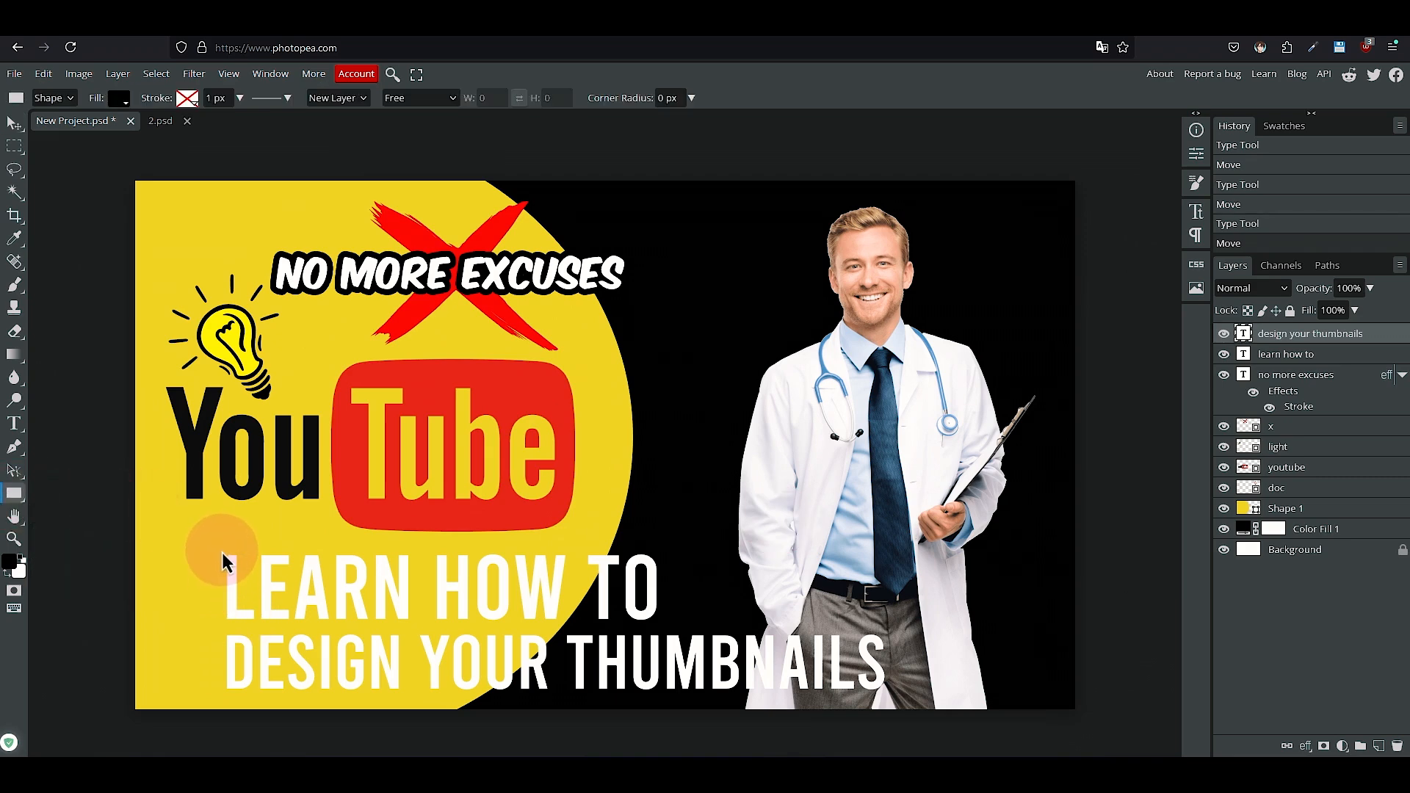
pyautogui.moveTo(223, 551); pyautogui.dragTo(666, 623)
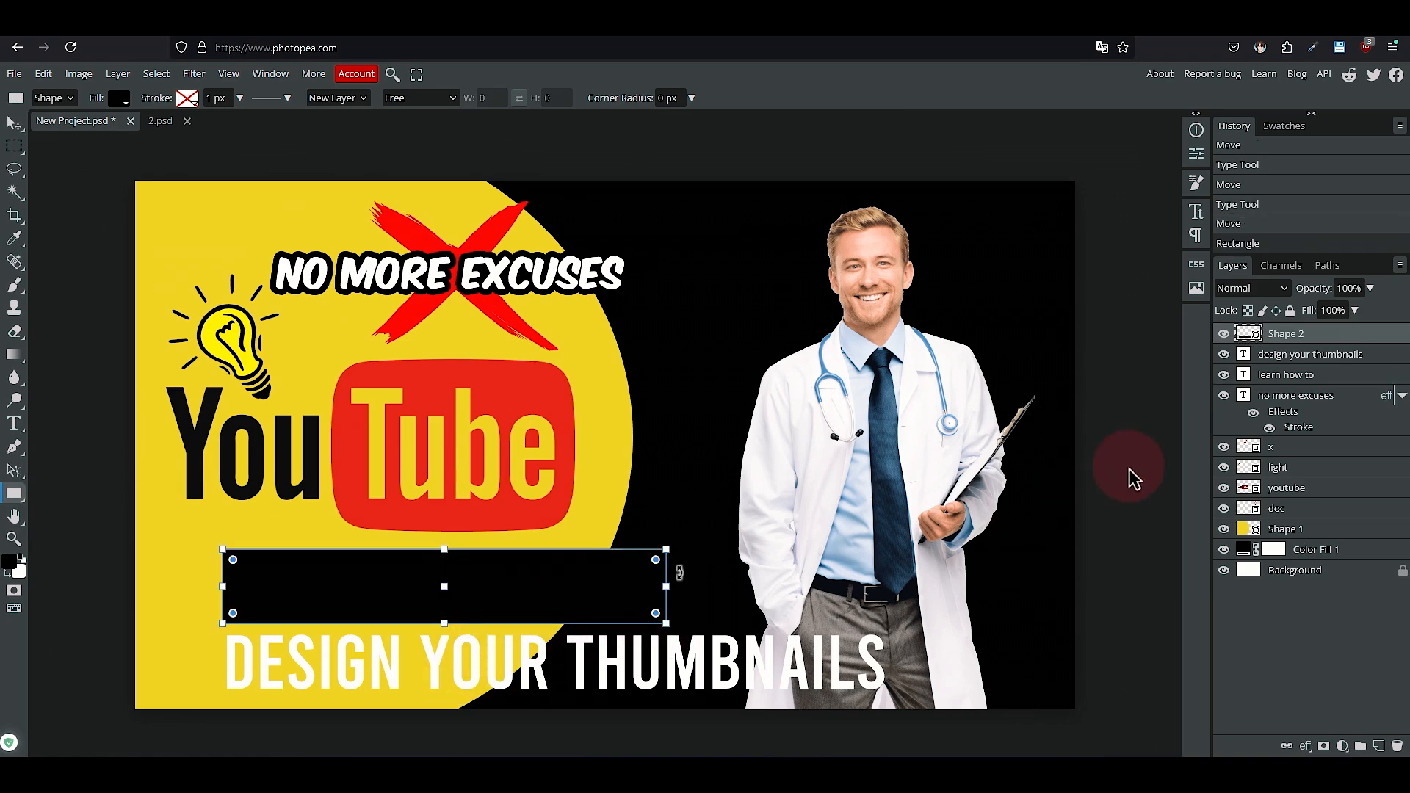
# Move the rectangle's layer below the text layers and fill it with the circle's yellow (#efd420)
pyautogui.moveTo(1266, 343); pyautogui.dragTo(1280, 448)
pyautogui.click(117, 97)
pyautogui.click(167, 544)
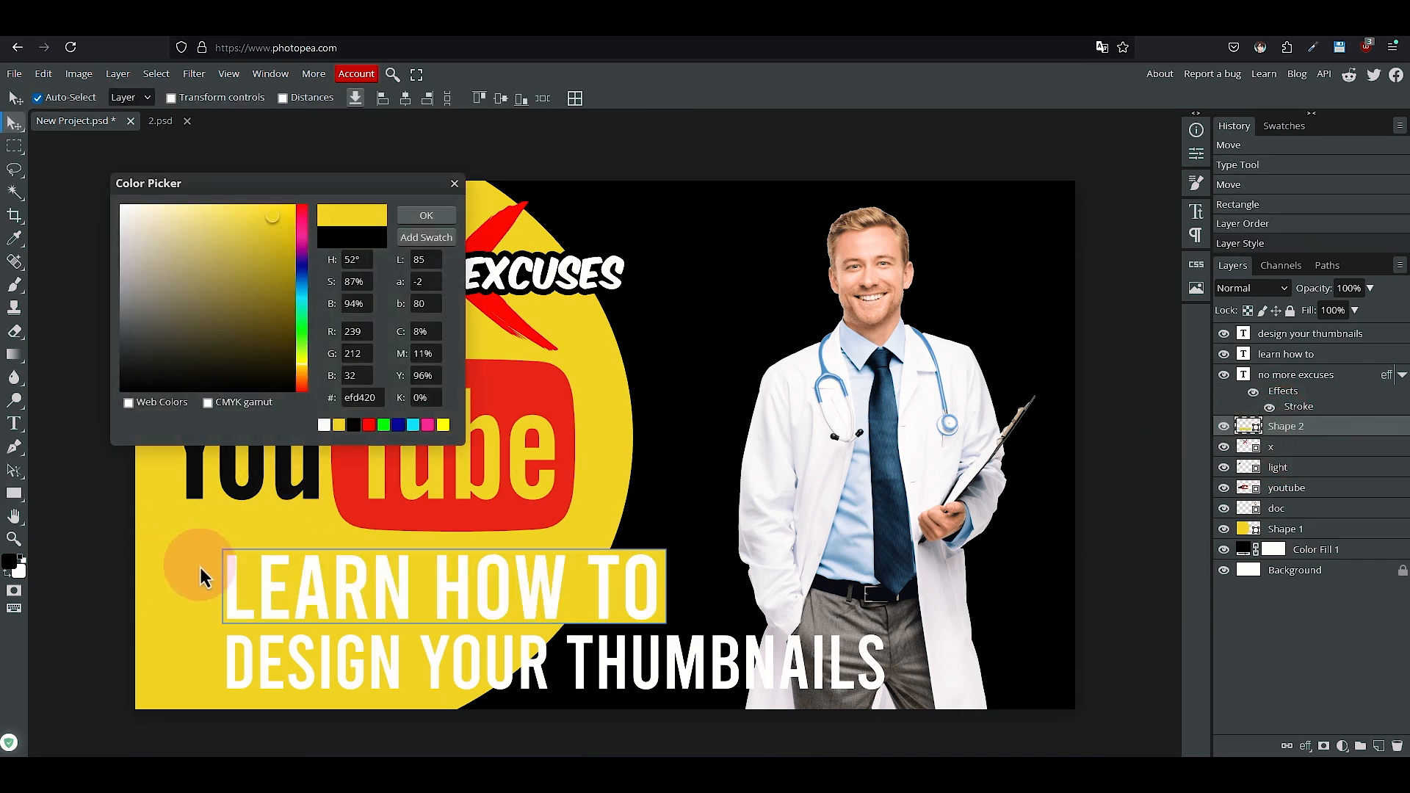
pyautogui.click(14, 122)
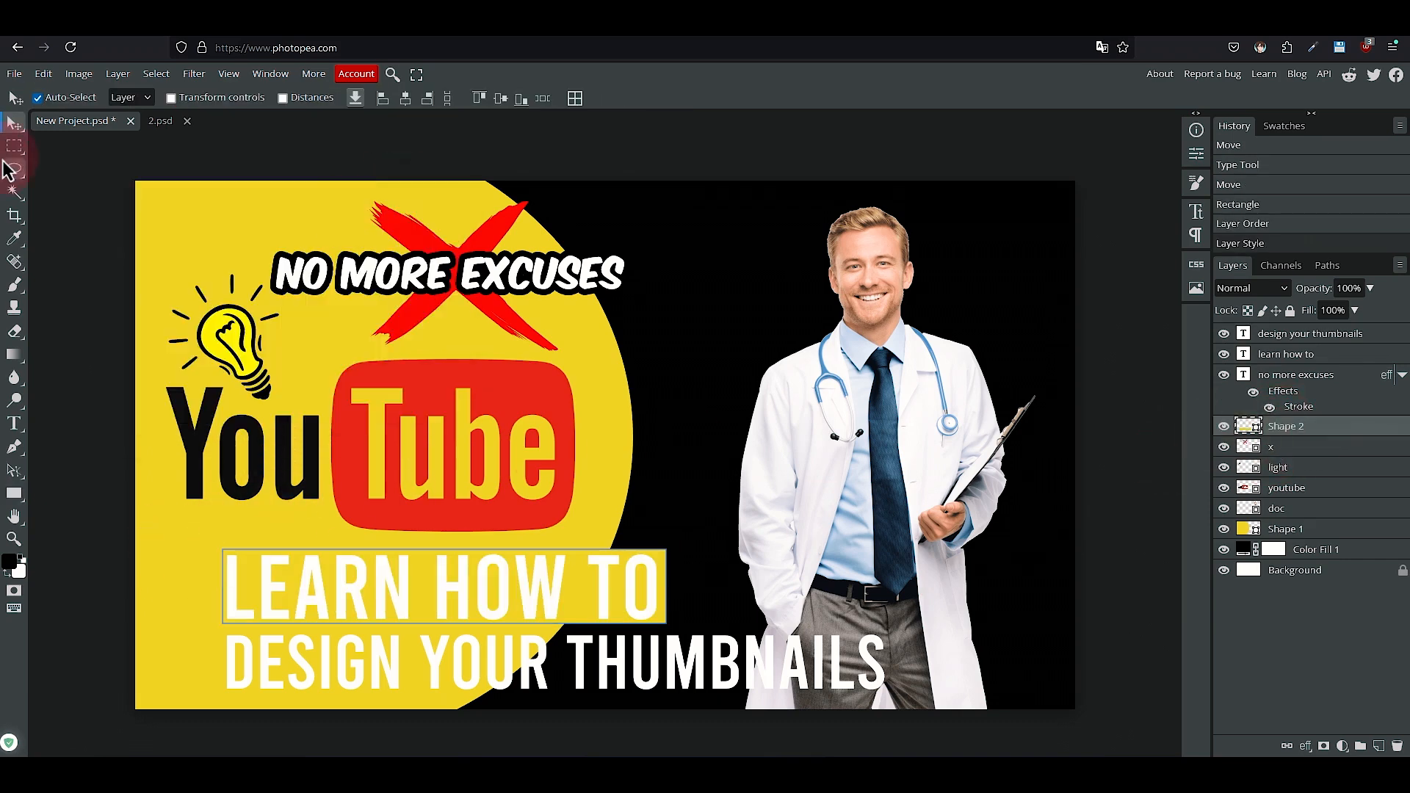
# Rename the yellow rectangle's layer "text bg top"
pyautogui.click(1290, 432)
pyautogui.write('text bg top')
pyautogui.press('Return')
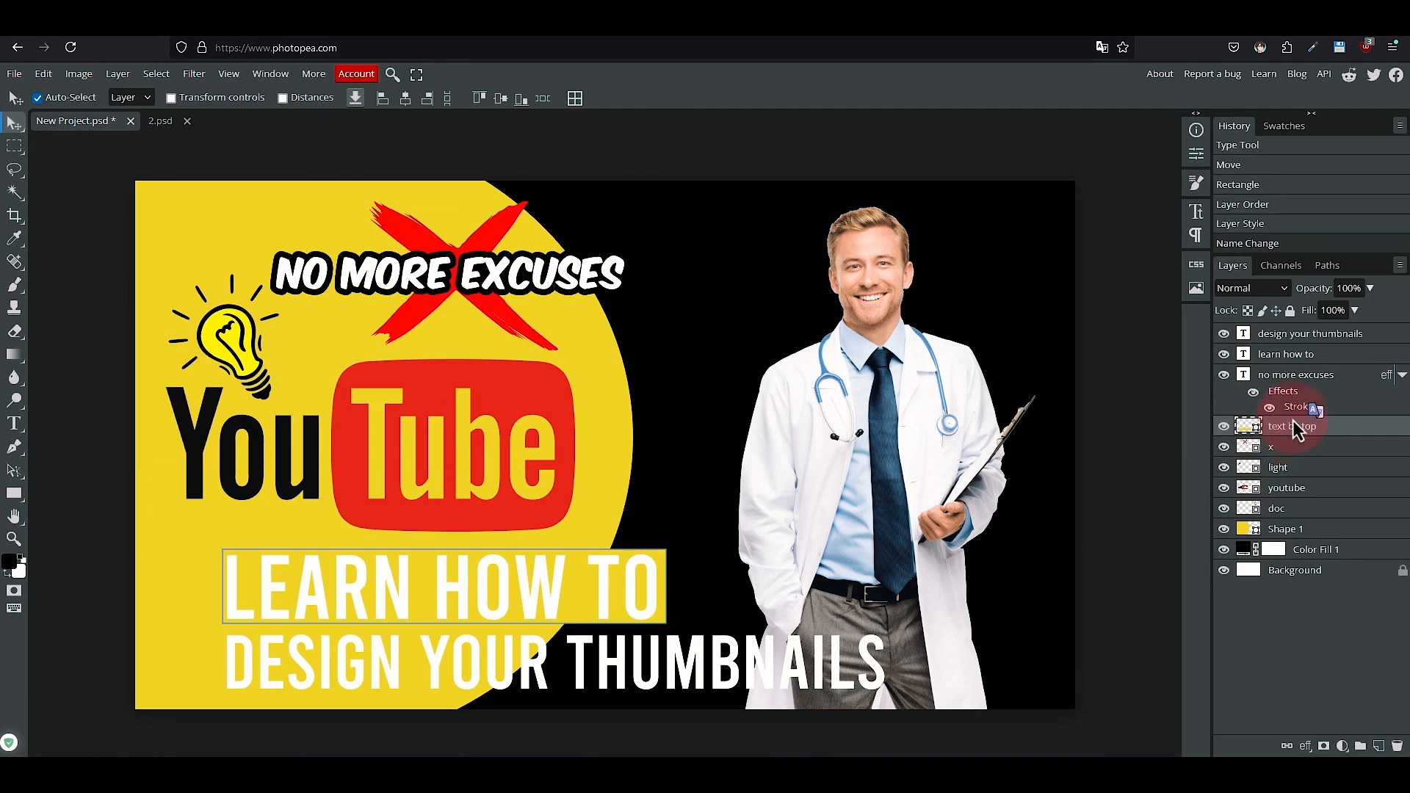
# Duplicate the "text bg top" layer and name the copy "text bg 2"
pyautogui.moveTo(1307, 428); pyautogui.dragTo(1379, 747)
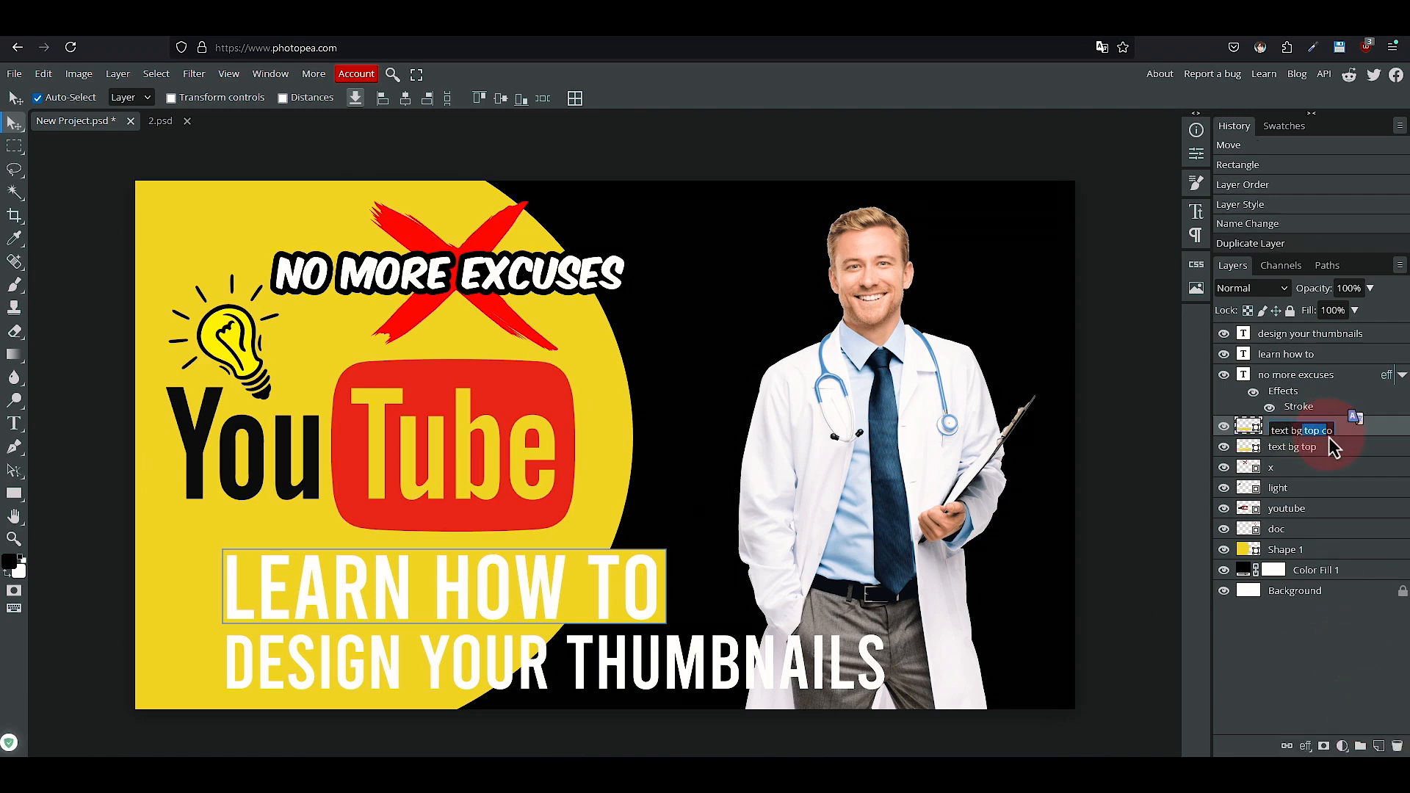
pyautogui.write('2')
pyautogui.press('Return')
# Move the "text bg 2" rectangle behind "design your thumbnails" and widen it to about 928 px at its existing height
pyautogui.moveTo(664, 569); pyautogui.dragTo(655, 636)
pyautogui.hotkey('ctrl', 'alt', 't')
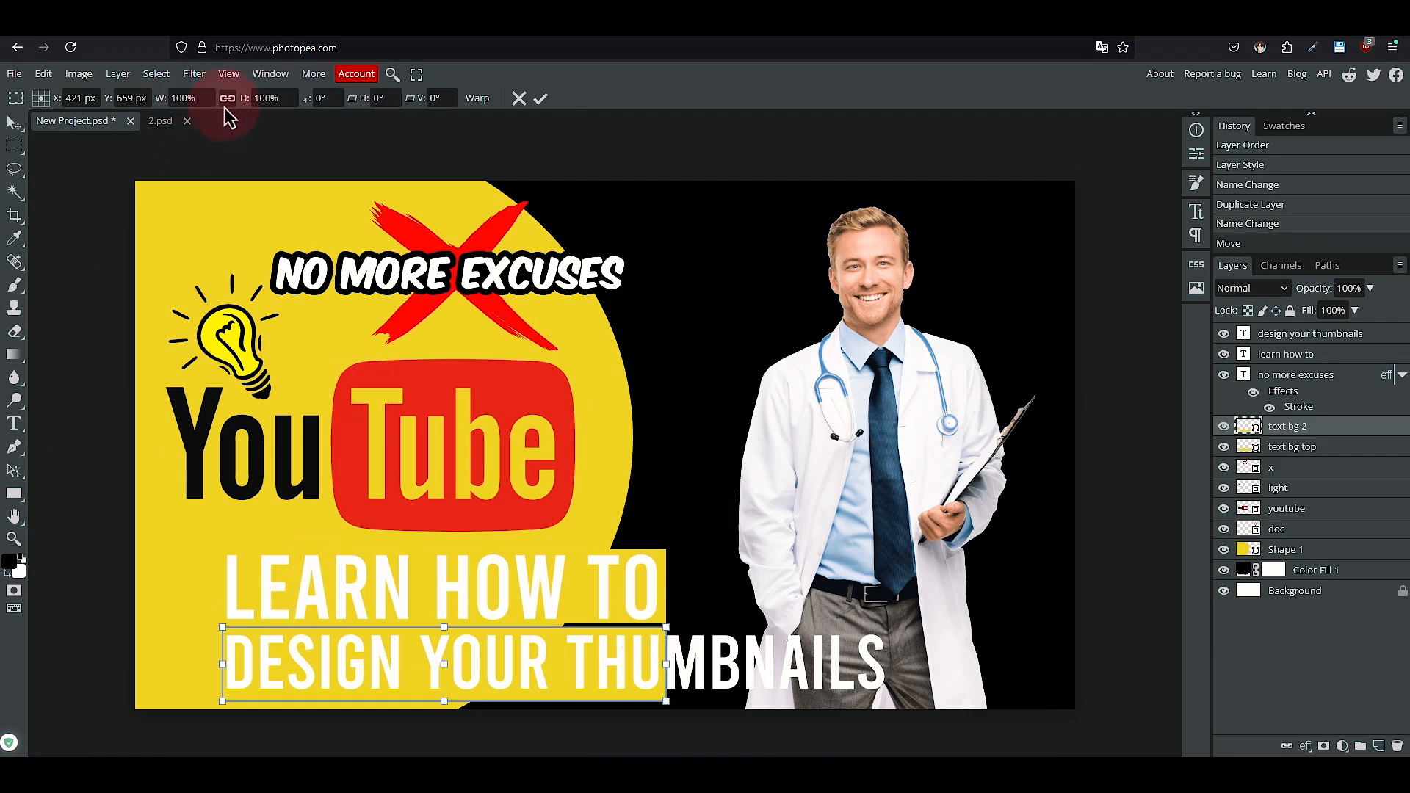
pyautogui.moveTo(666, 667); pyautogui.dragTo(906, 670)
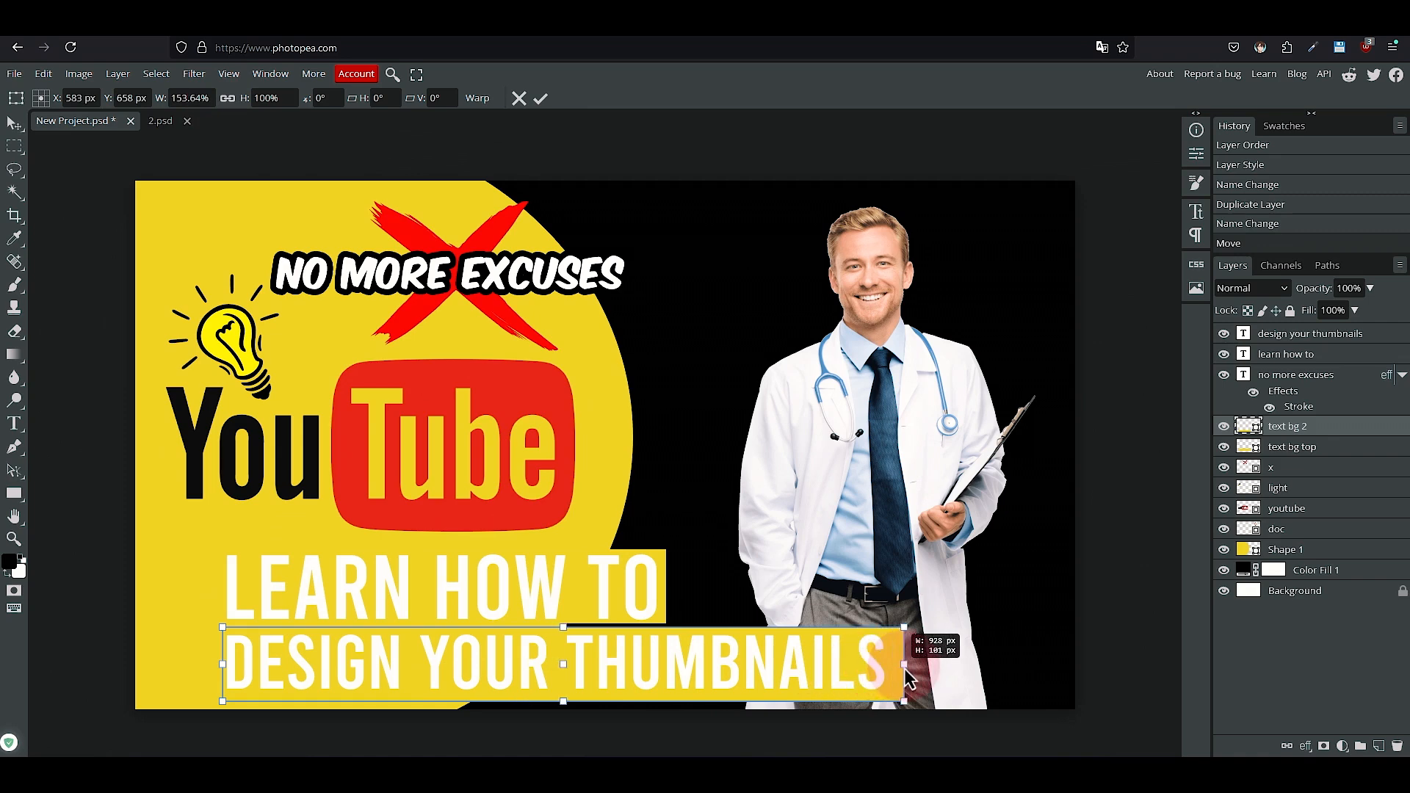
pyautogui.press('Return')
# Change the fill colour of the "text bg 2" rectangle to white
pyautogui.doubleClick(1255, 430)
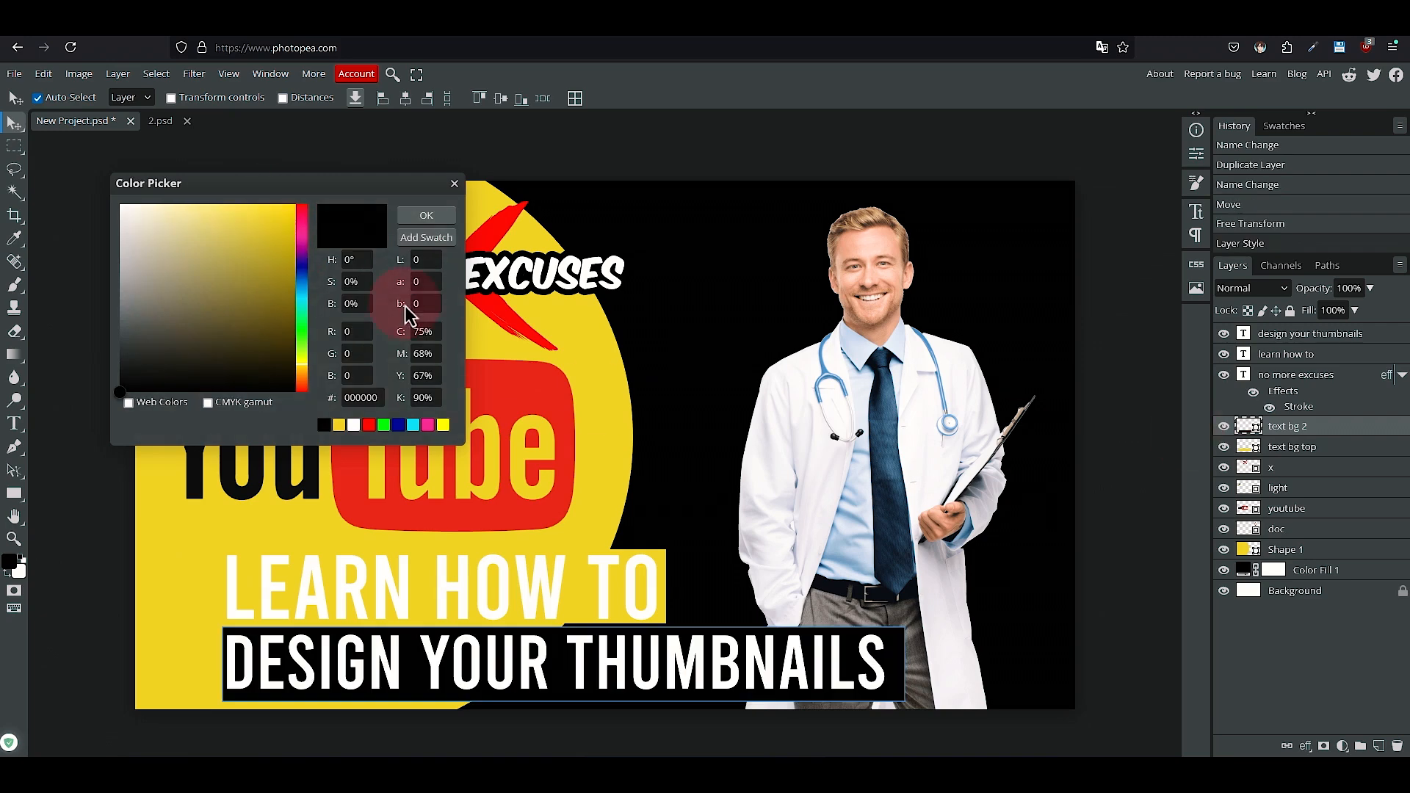
pyautogui.moveTo(208, 240); pyautogui.dragTo(80, 188)
pyautogui.click(427, 217)
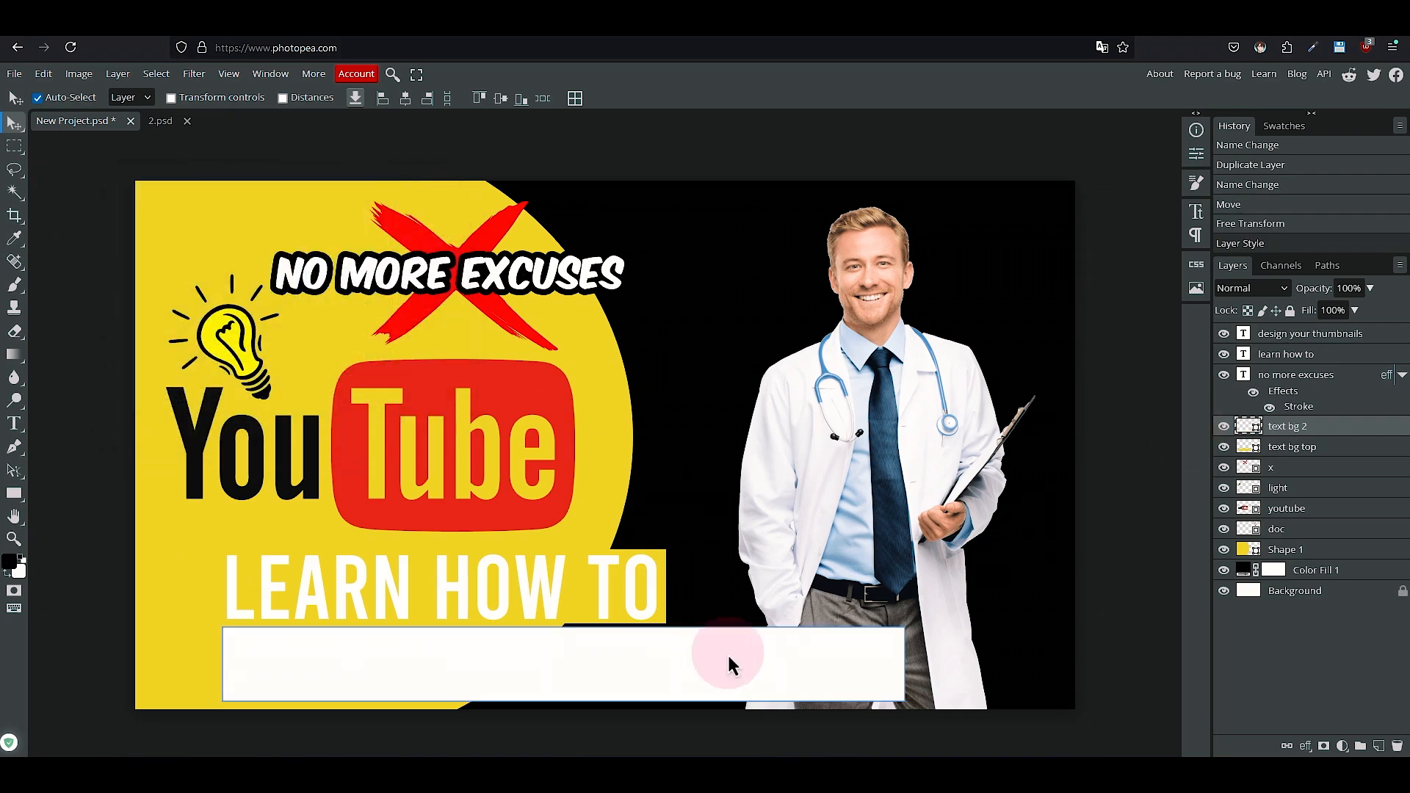
# Change the colour of the "design your thumbnails" text to black (#000000)
pyautogui.click(1290, 344)
pyautogui.click(1195, 213)
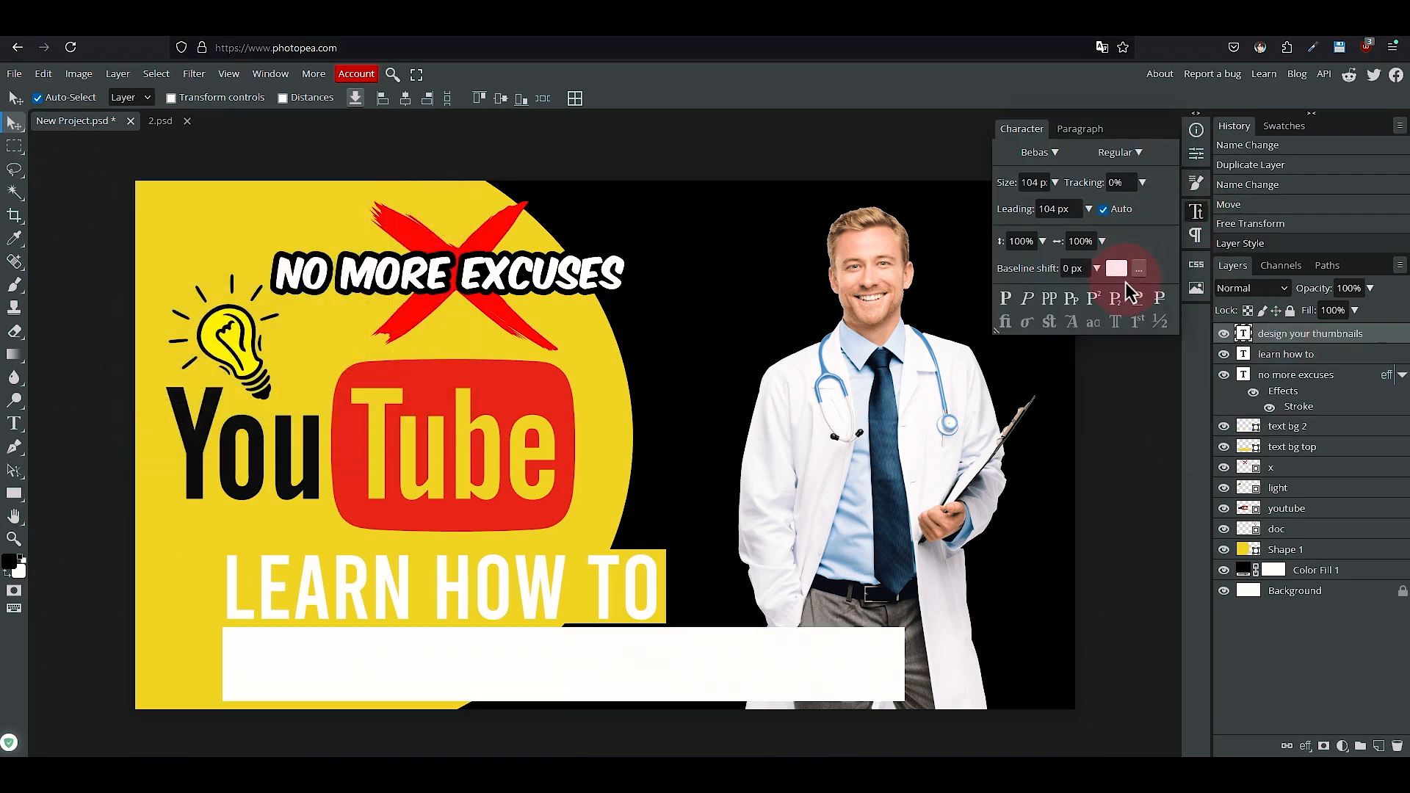
pyautogui.click(1118, 270)
pyautogui.click(119, 391)
pyautogui.click(420, 220)
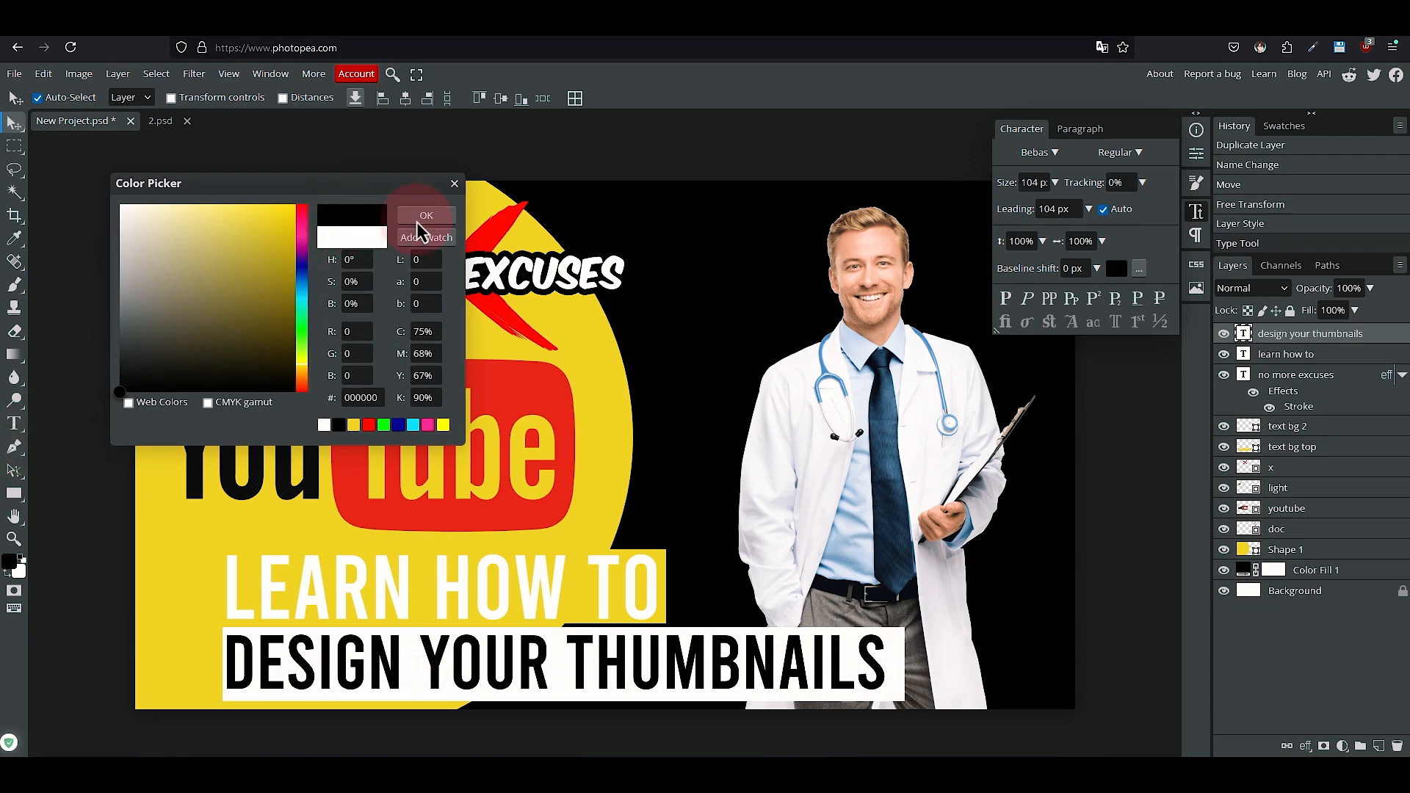
# Centre the "learn how to" text horizontally and vertically within the "text bg top" rectangle's selection and deselect
pyautogui.click(1223, 446)
pyautogui.click(1224, 446)
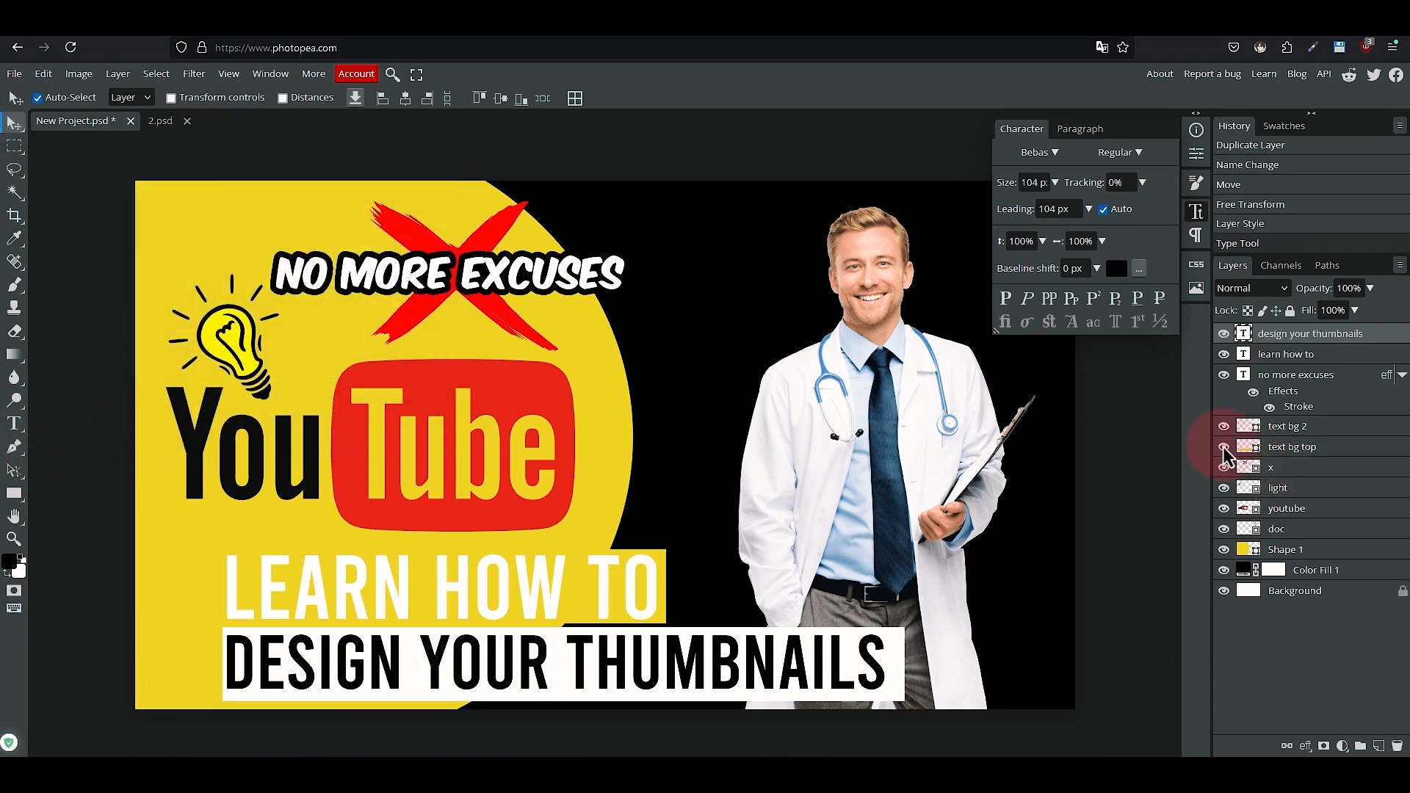
pyautogui.keyDown('ctrl'); pyautogui.click(1249, 449); pyautogui.keyUp('ctrl')
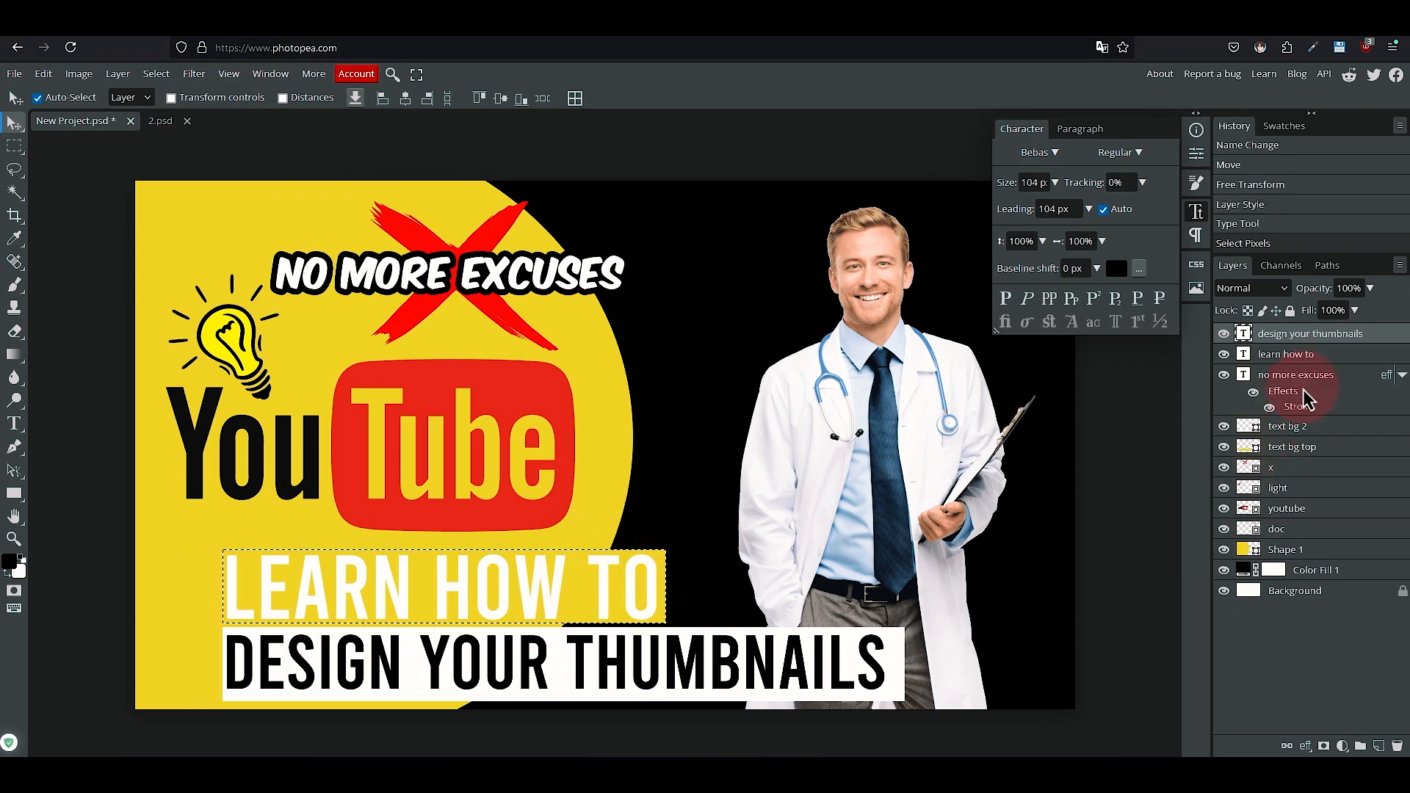
pyautogui.click(1264, 358)
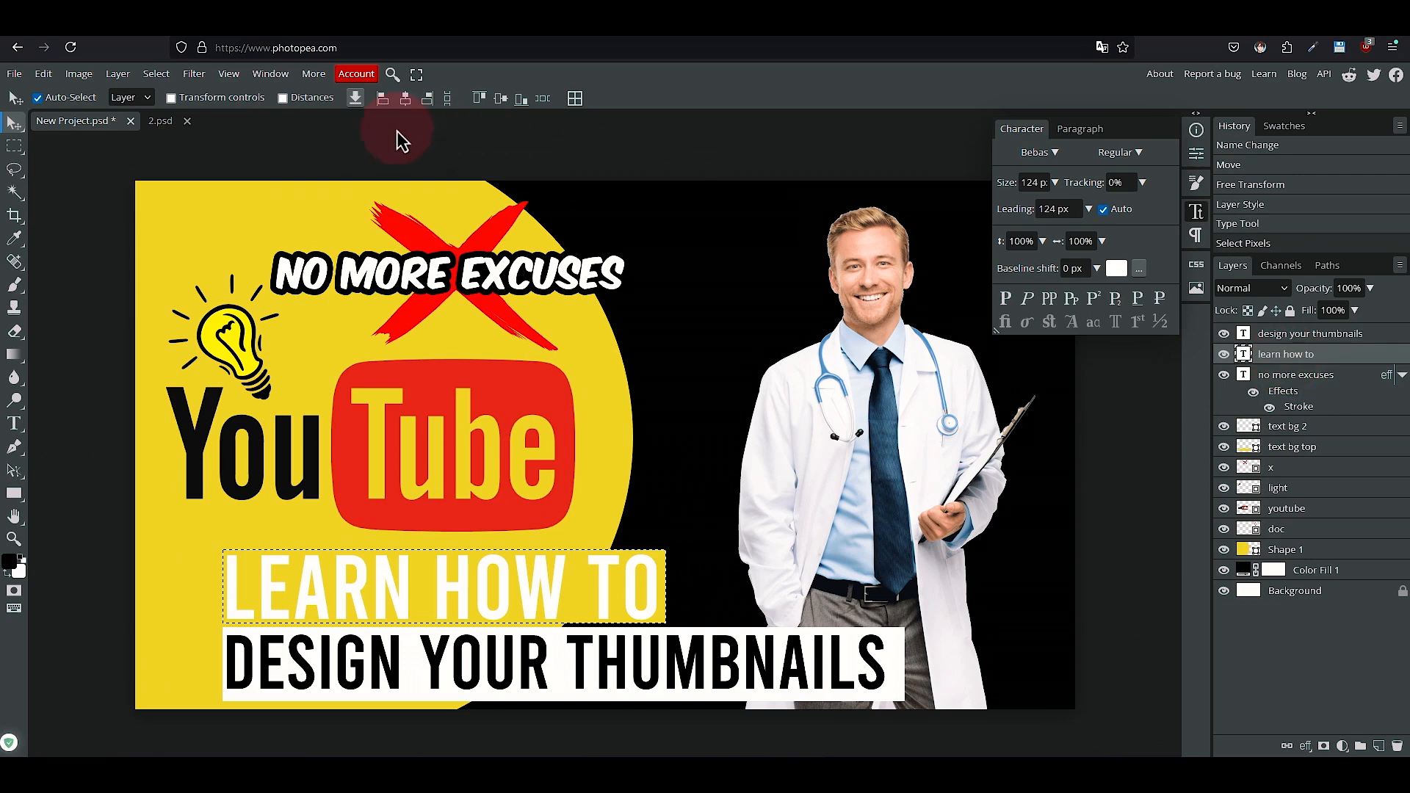
pyautogui.click(405, 99)
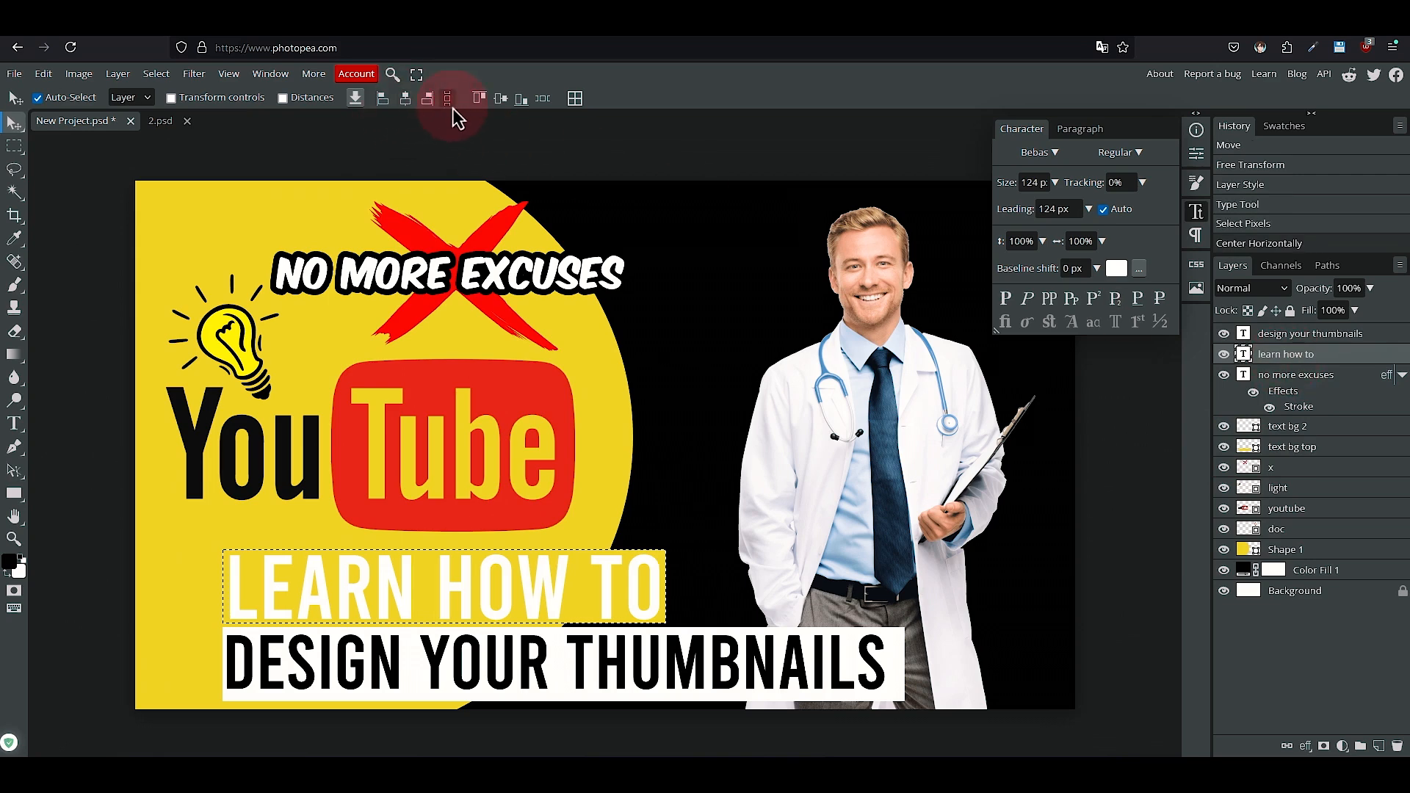
pyautogui.click(504, 106)
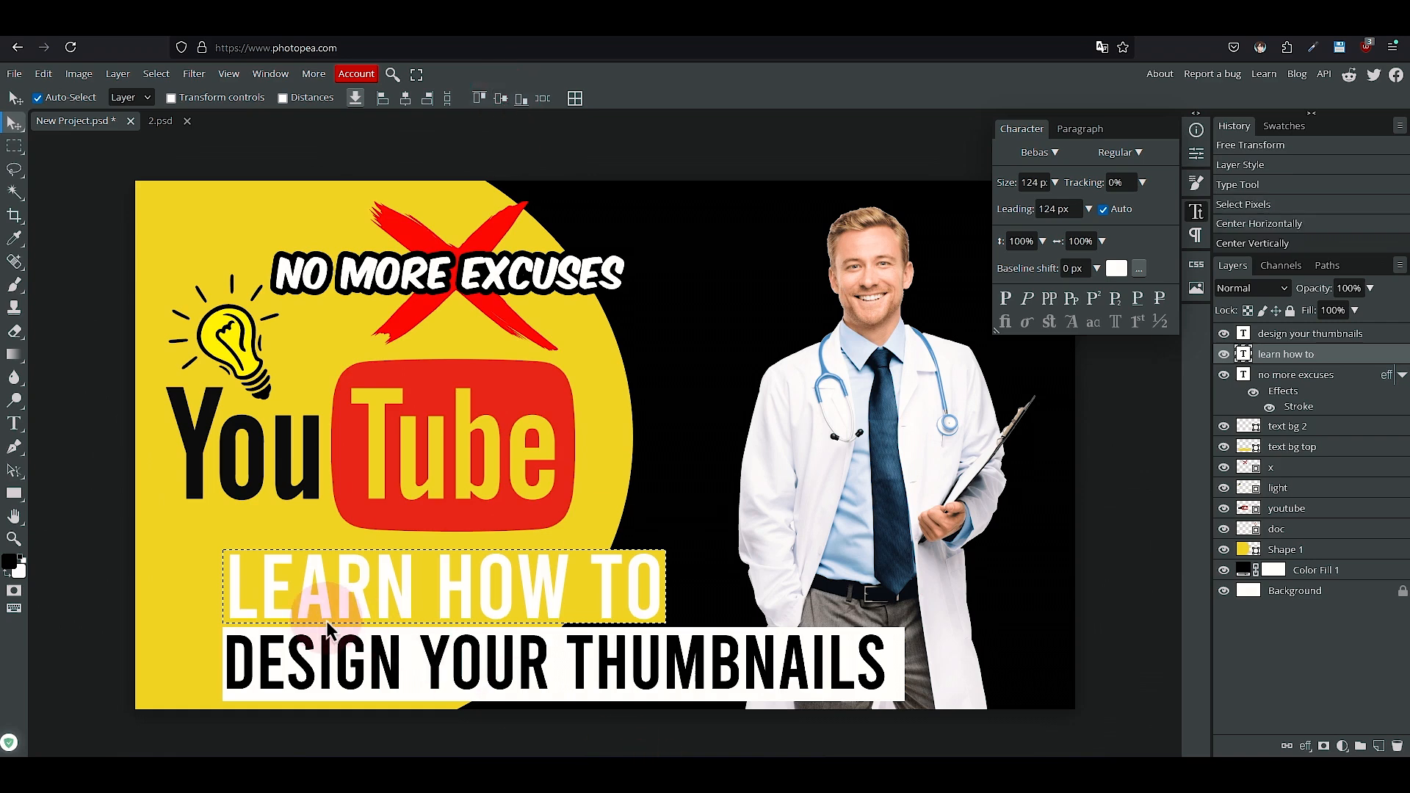
pyautogui.hotkey('ctrl', 'd')
# Centre the "design your thumbnails" text horizontally and vertically within the "text bg 2" rectangle's selection and deselect
pyautogui.click(1302, 428)
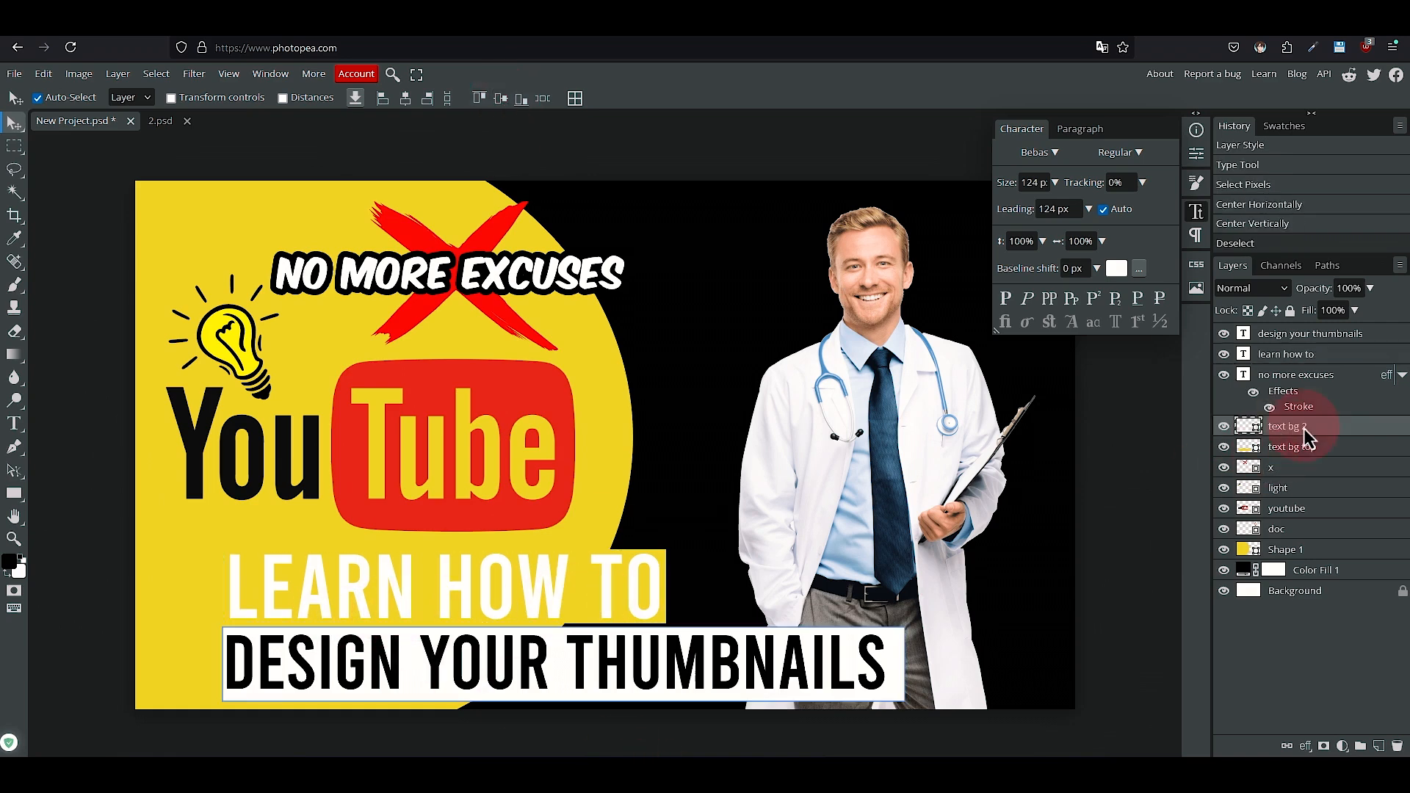
pyautogui.keyDown('ctrl'); pyautogui.click(1254, 433); pyautogui.keyUp('ctrl')
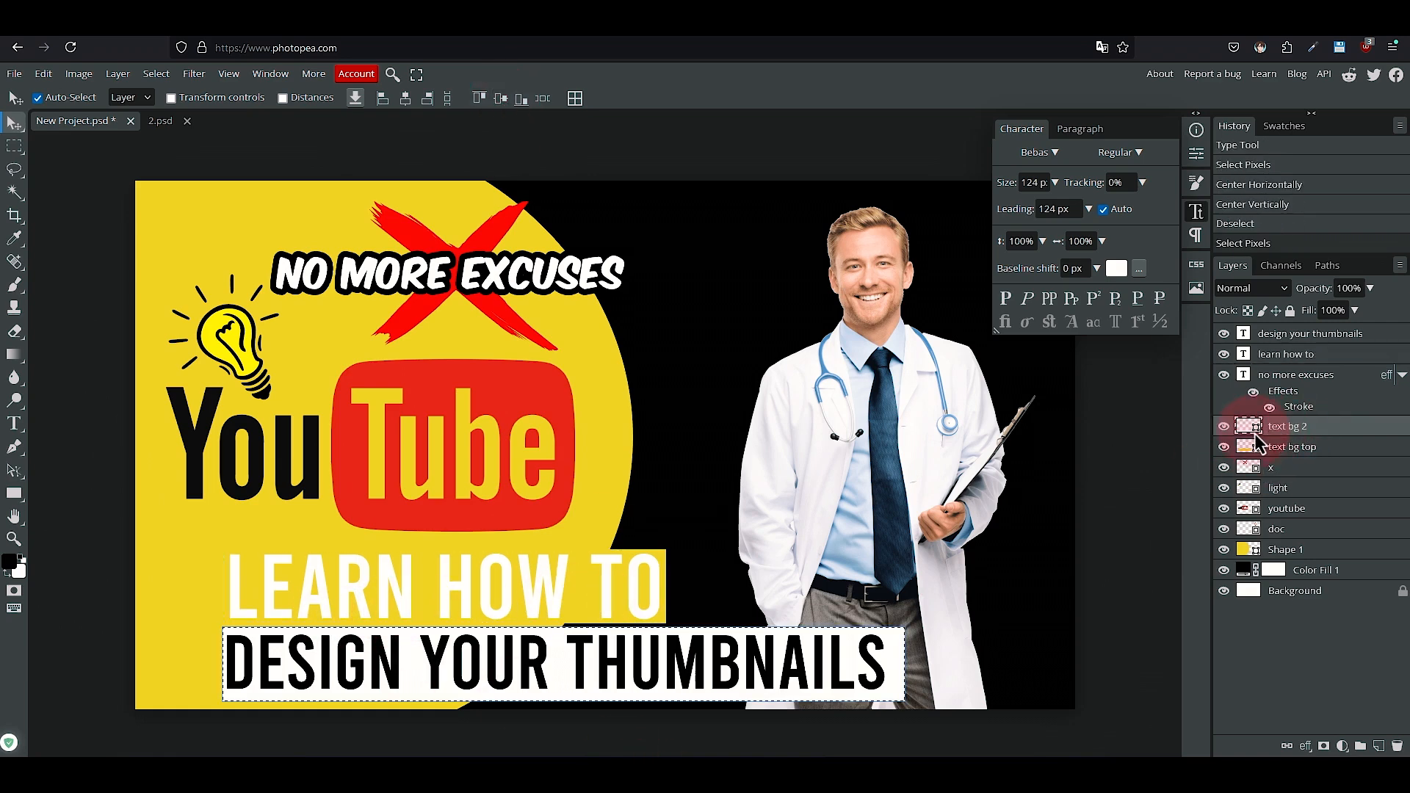
pyautogui.click(1285, 335)
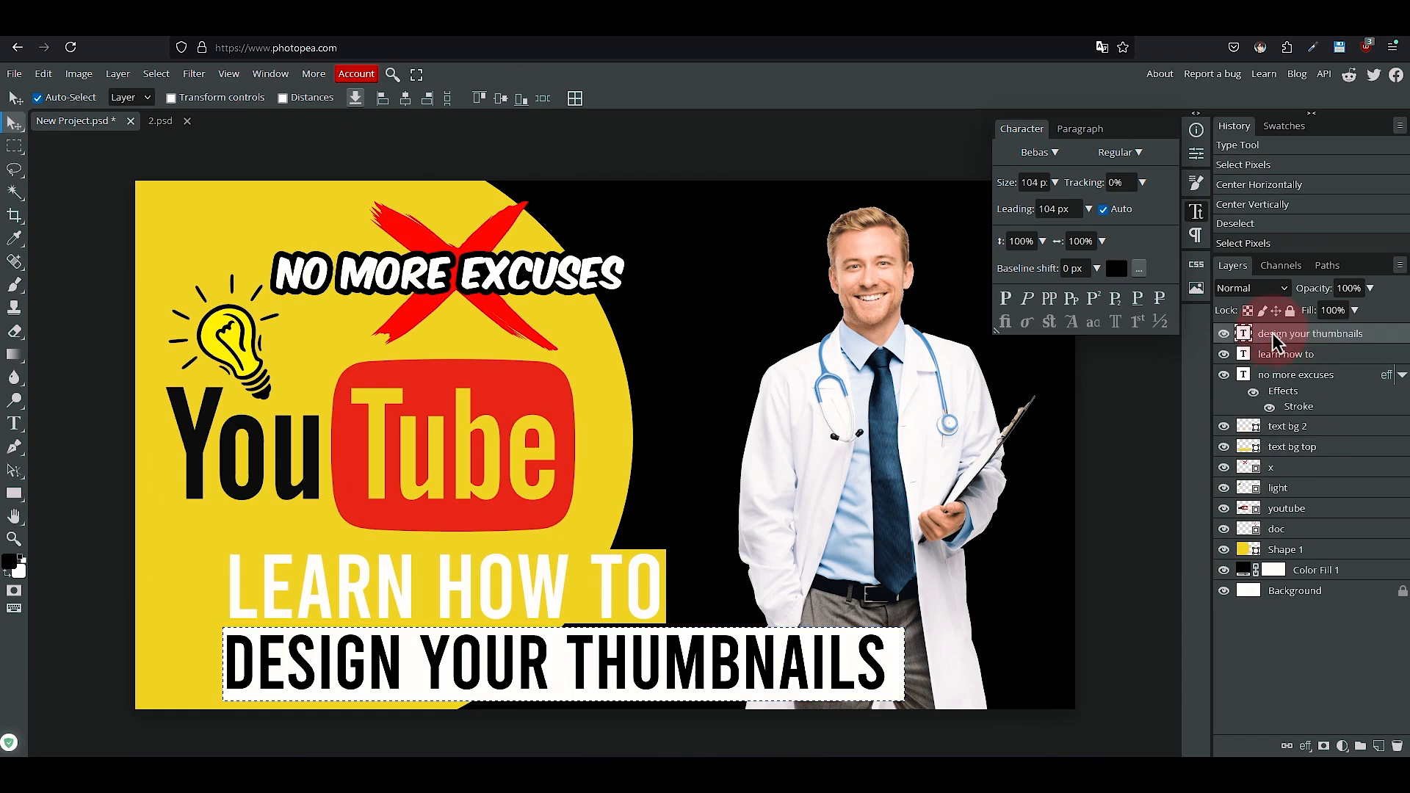
pyautogui.click(406, 100)
pyautogui.click(500, 99)
pyautogui.hotkey('ctrl', 'd')
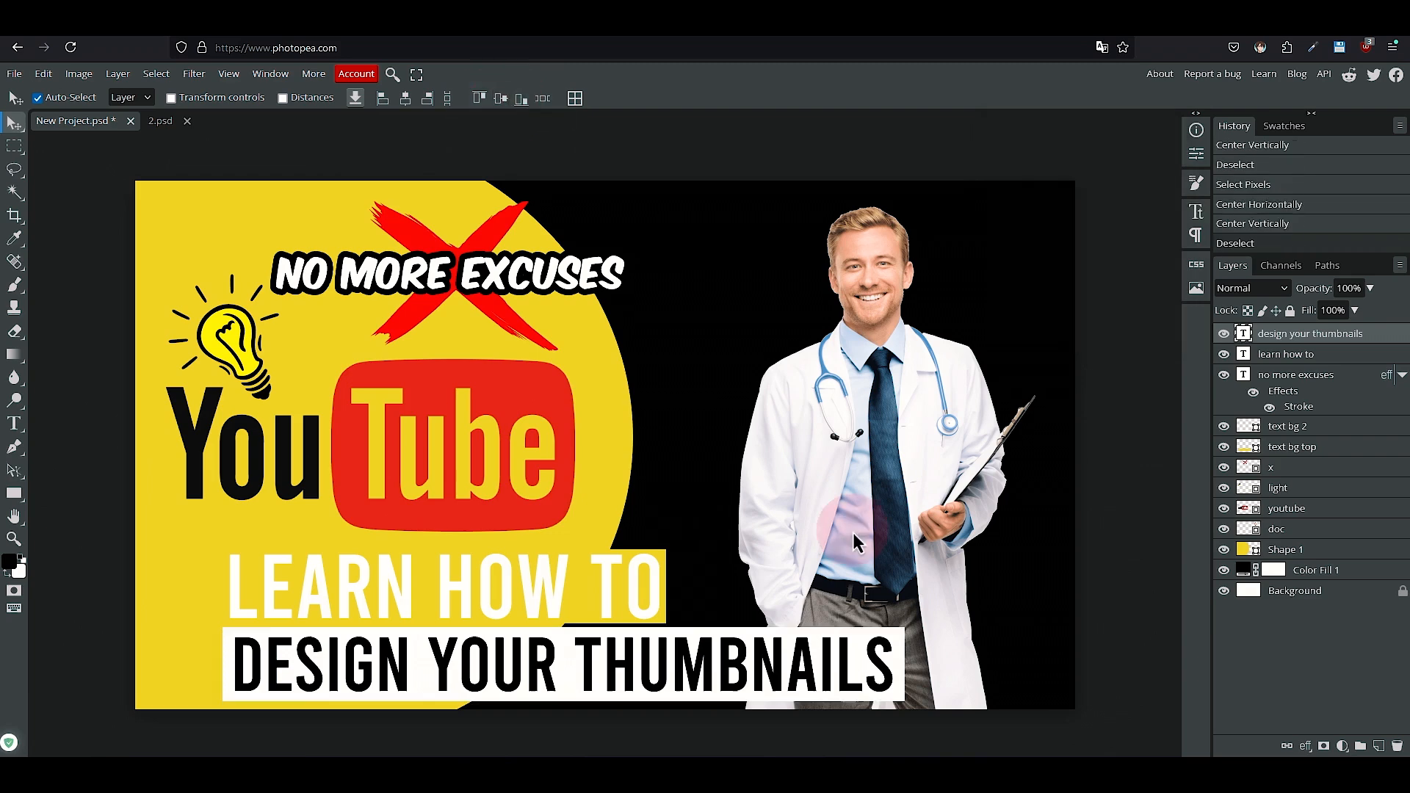
pyautogui.scroll(-5, 853, 533)
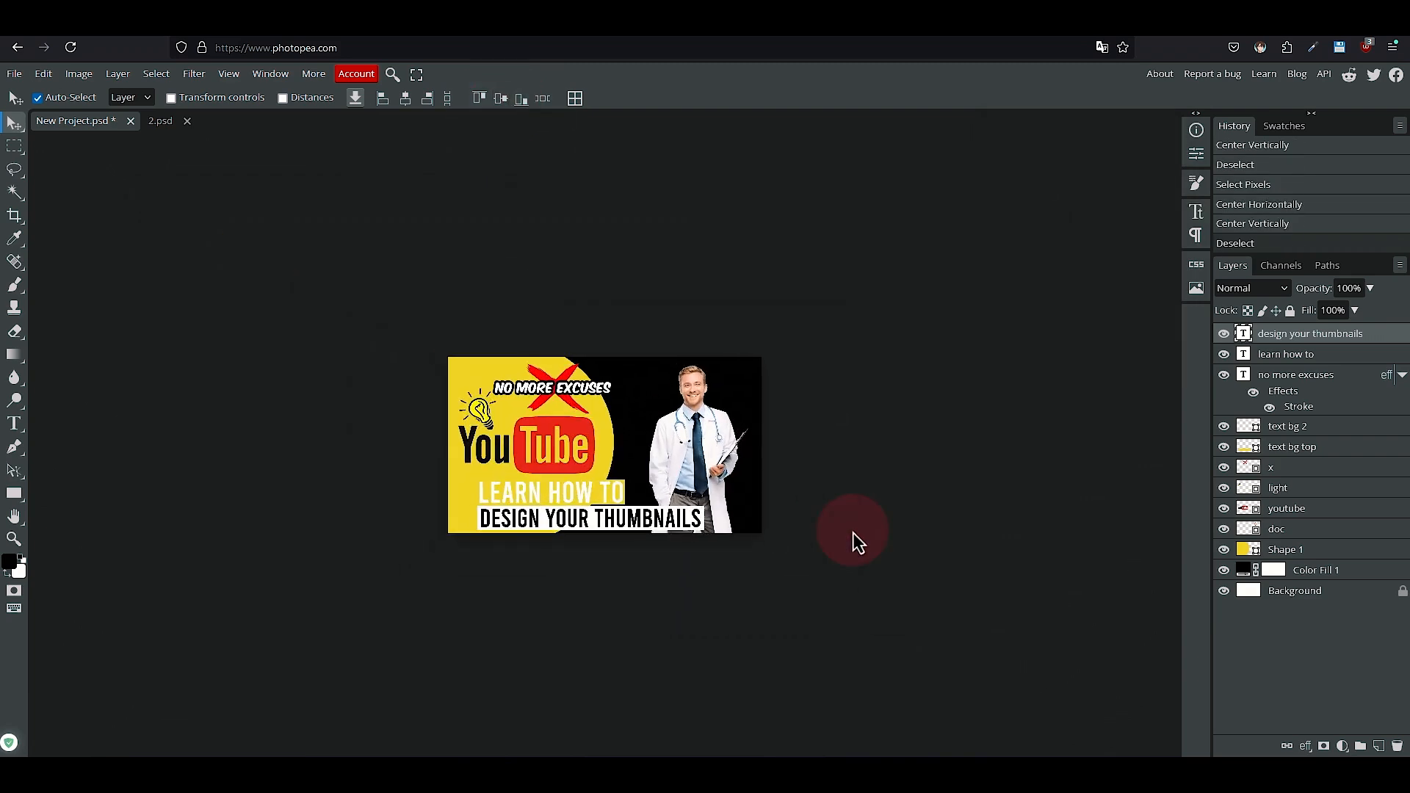
pyautogui.scroll(5, 852, 532)
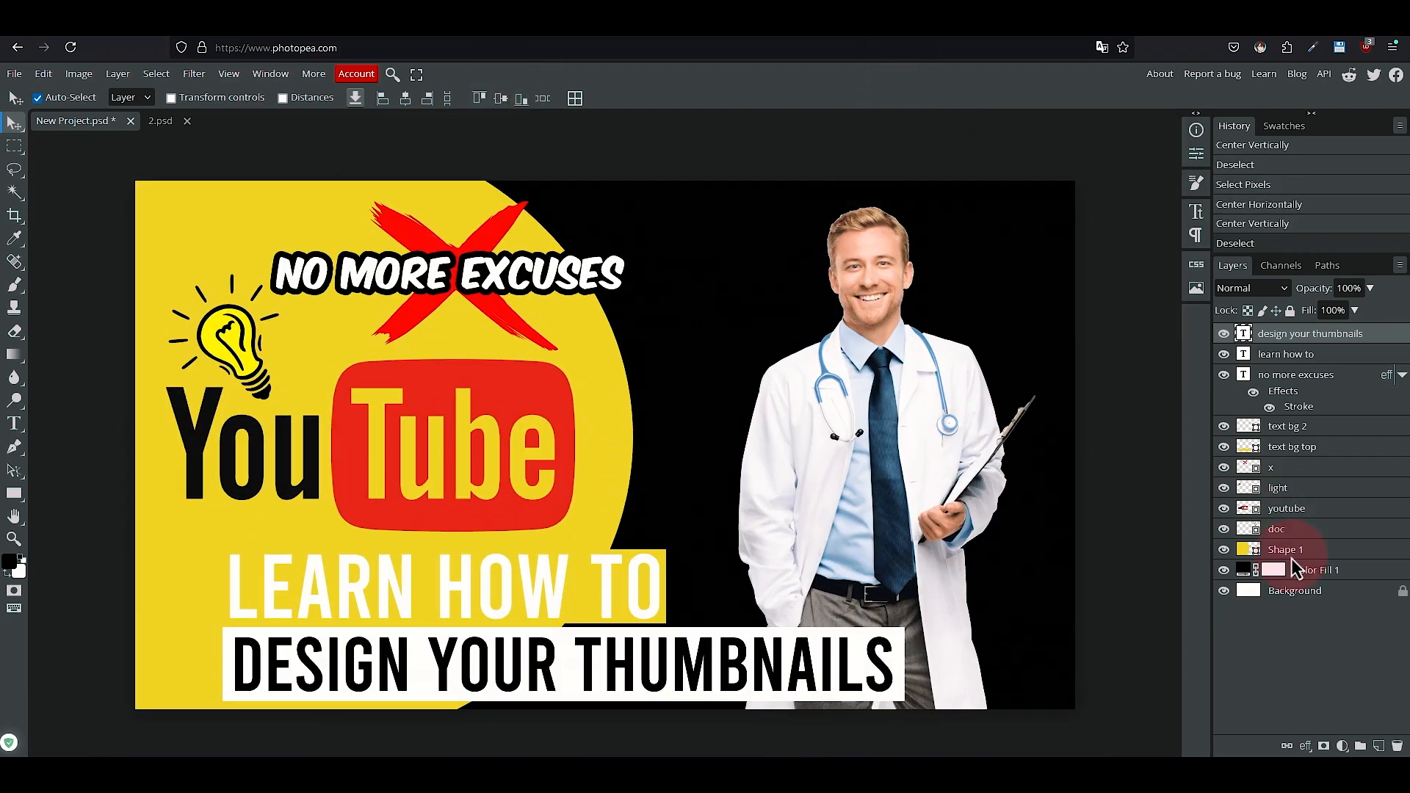
# Add an Outer Glow style to the "doc" layer and raise the glow size to about 44 px
pyautogui.click(1279, 530)
pyautogui.click(1224, 528)
pyautogui.click(1223, 529)
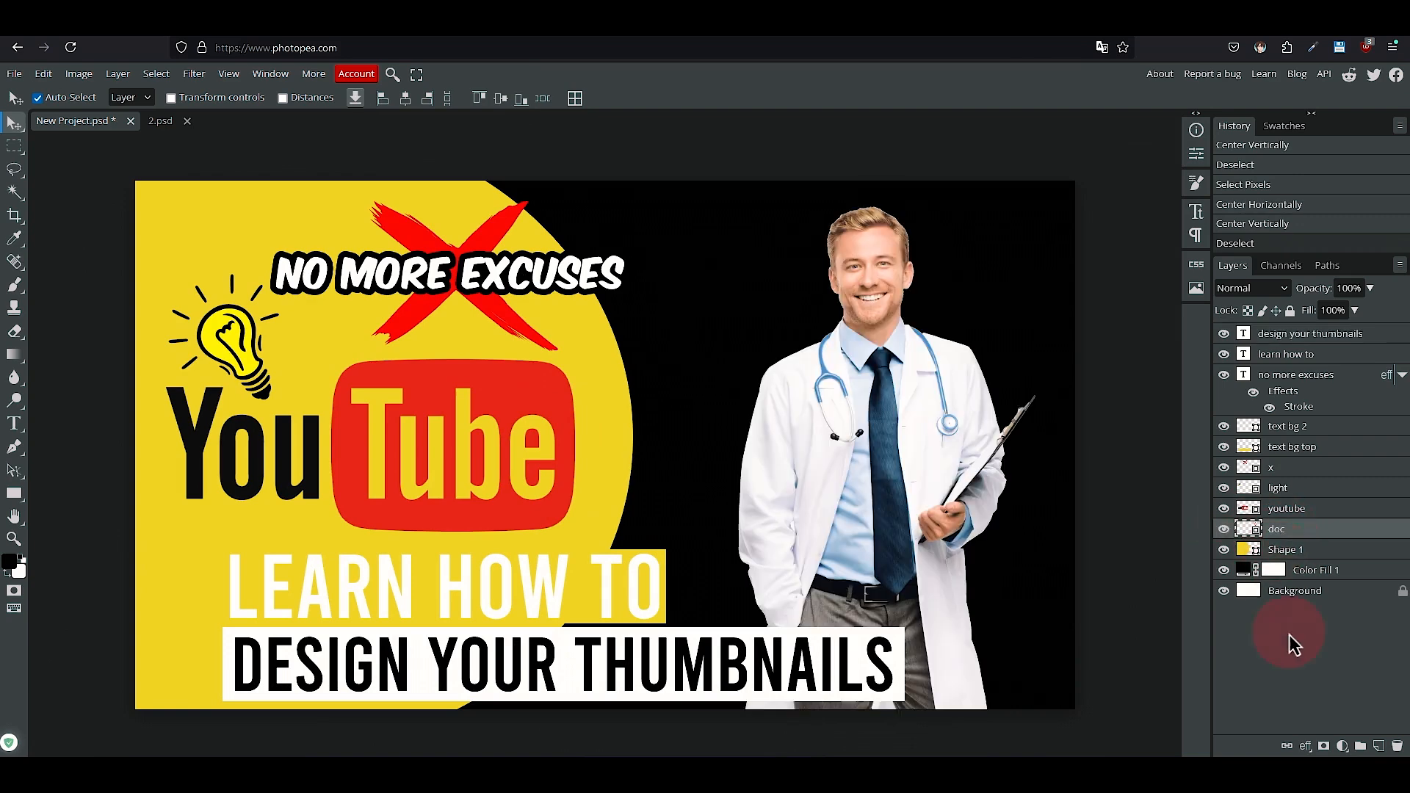
pyautogui.click(1305, 746)
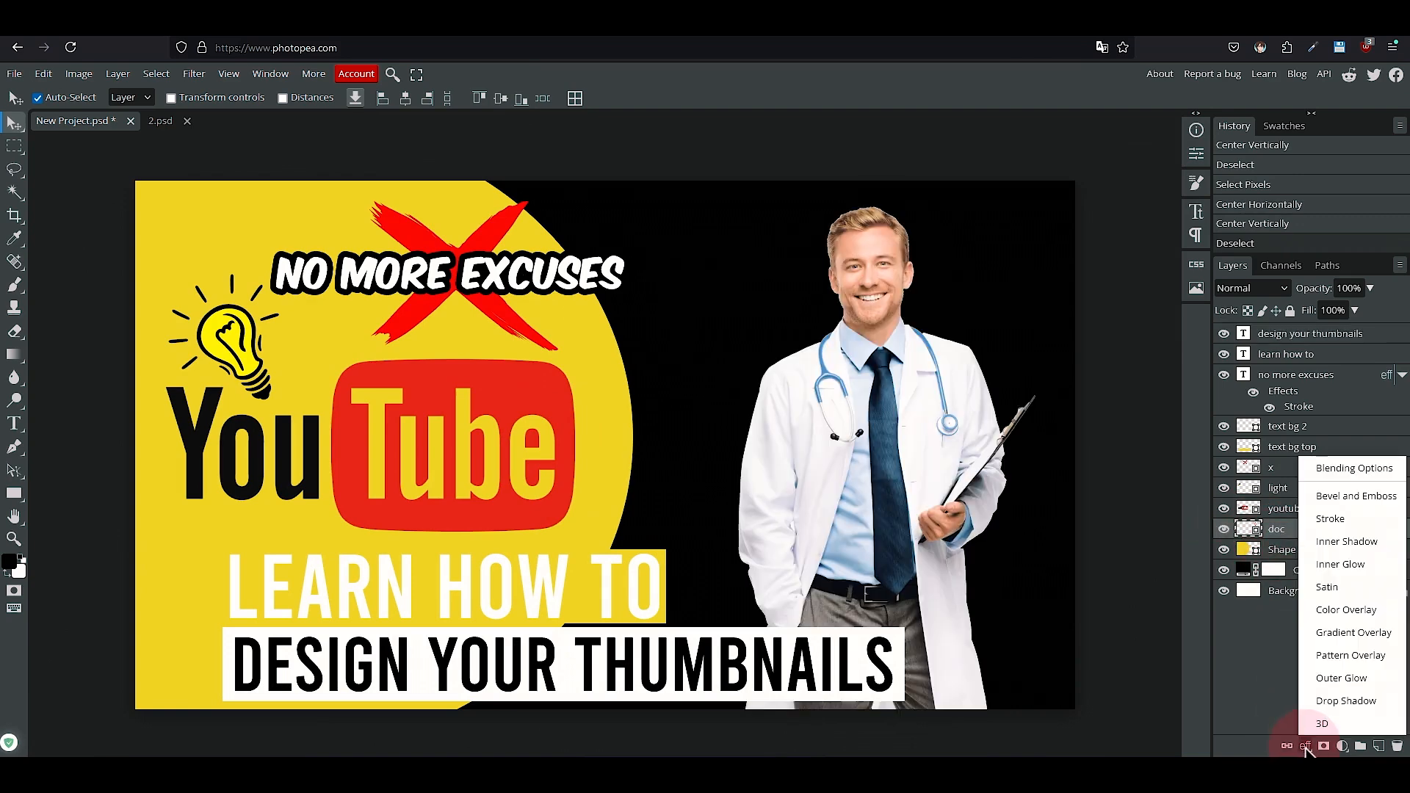
pyautogui.click(1340, 678)
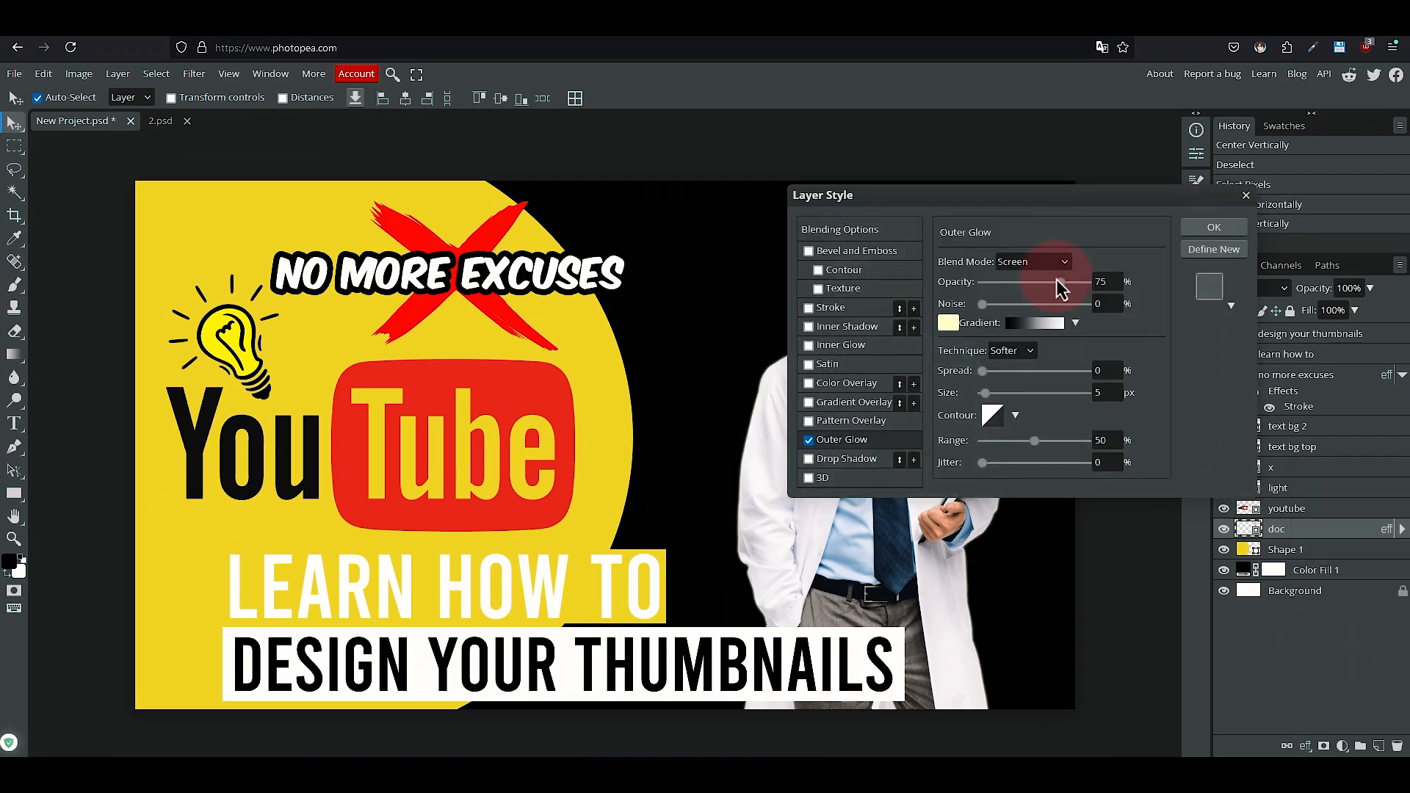
pyautogui.moveTo(1046, 194); pyautogui.dragTo(394, 225)
pyautogui.moveTo(331, 412); pyautogui.dragTo(352, 412)
# Change the doctor's outer glow colour to the circle's yellow, raise its opacity to the maximum and apply the style
pyautogui.click(293, 338)
pyautogui.click(179, 575)
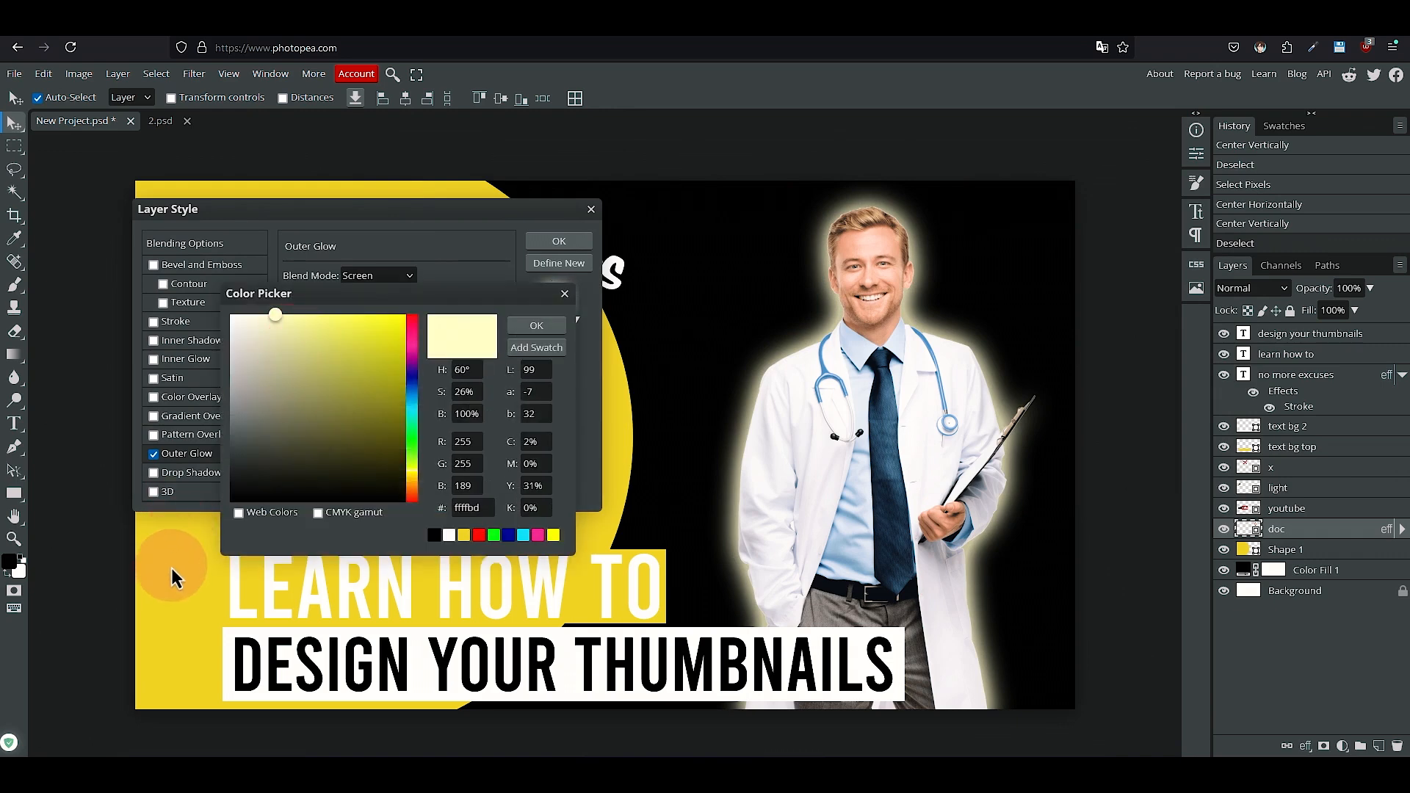
pyautogui.click(542, 328)
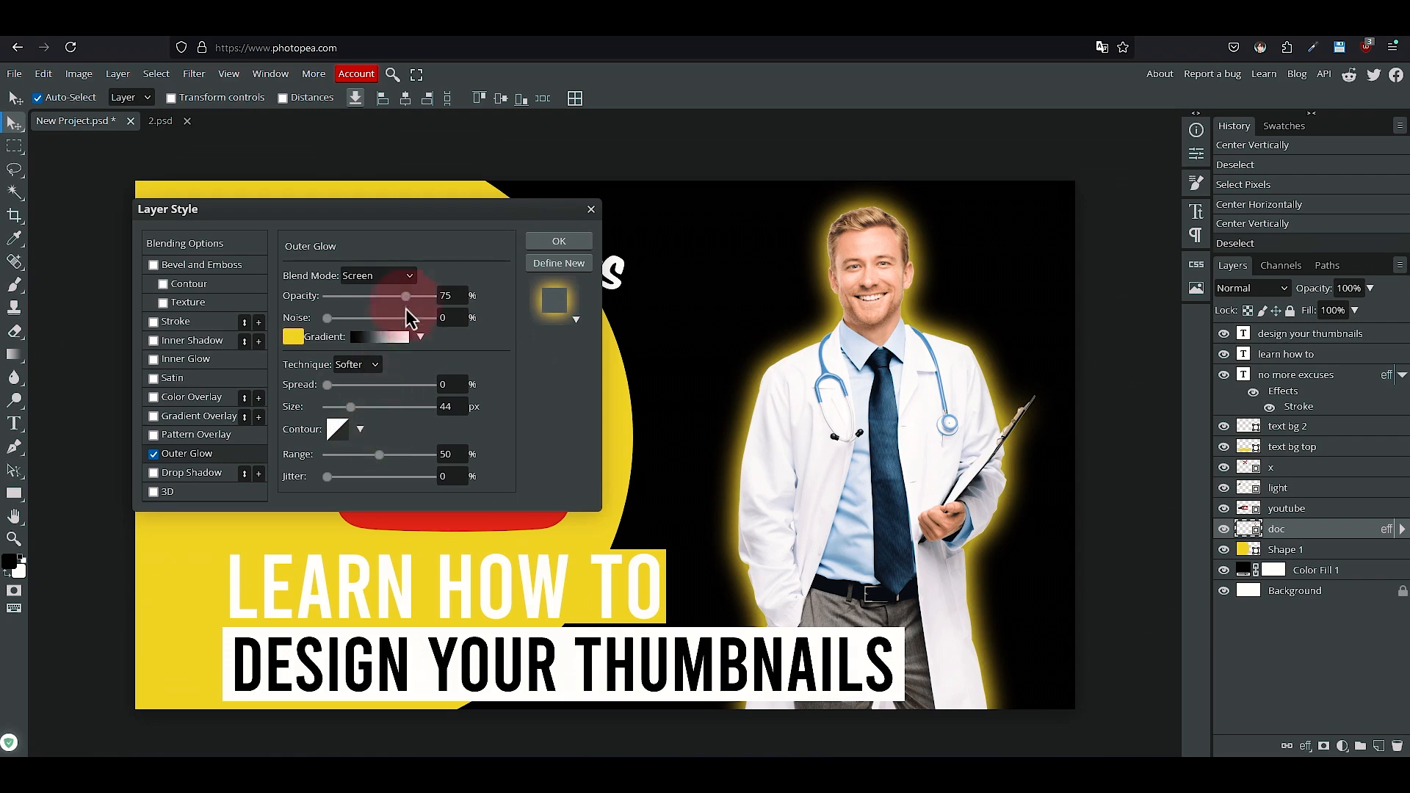
pyautogui.moveTo(406, 296); pyautogui.dragTo(514, 312)
pyautogui.moveTo(350, 415); pyautogui.dragTo(349, 415)
pyautogui.click(552, 242)
# Enlarge the doctor and reposition him so his head sits near the canvas's upper edge and his legs run off the lower edge
pyautogui.hotkey('ctrl', 'alt', 't')
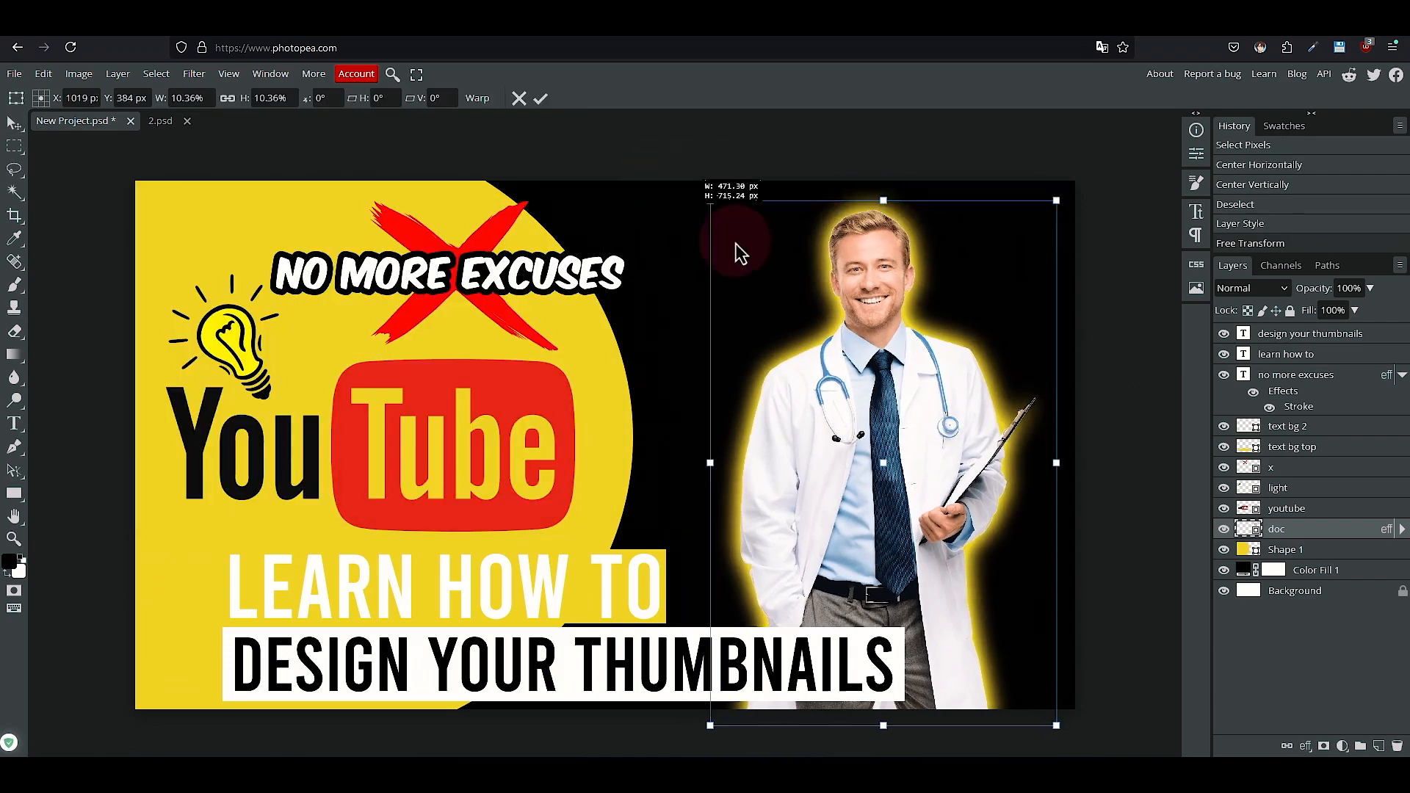
pyautogui.moveTo(713, 207); pyautogui.dragTo(484, 117)
pyautogui.moveTo(782, 253); pyautogui.dragTo(841, 383)
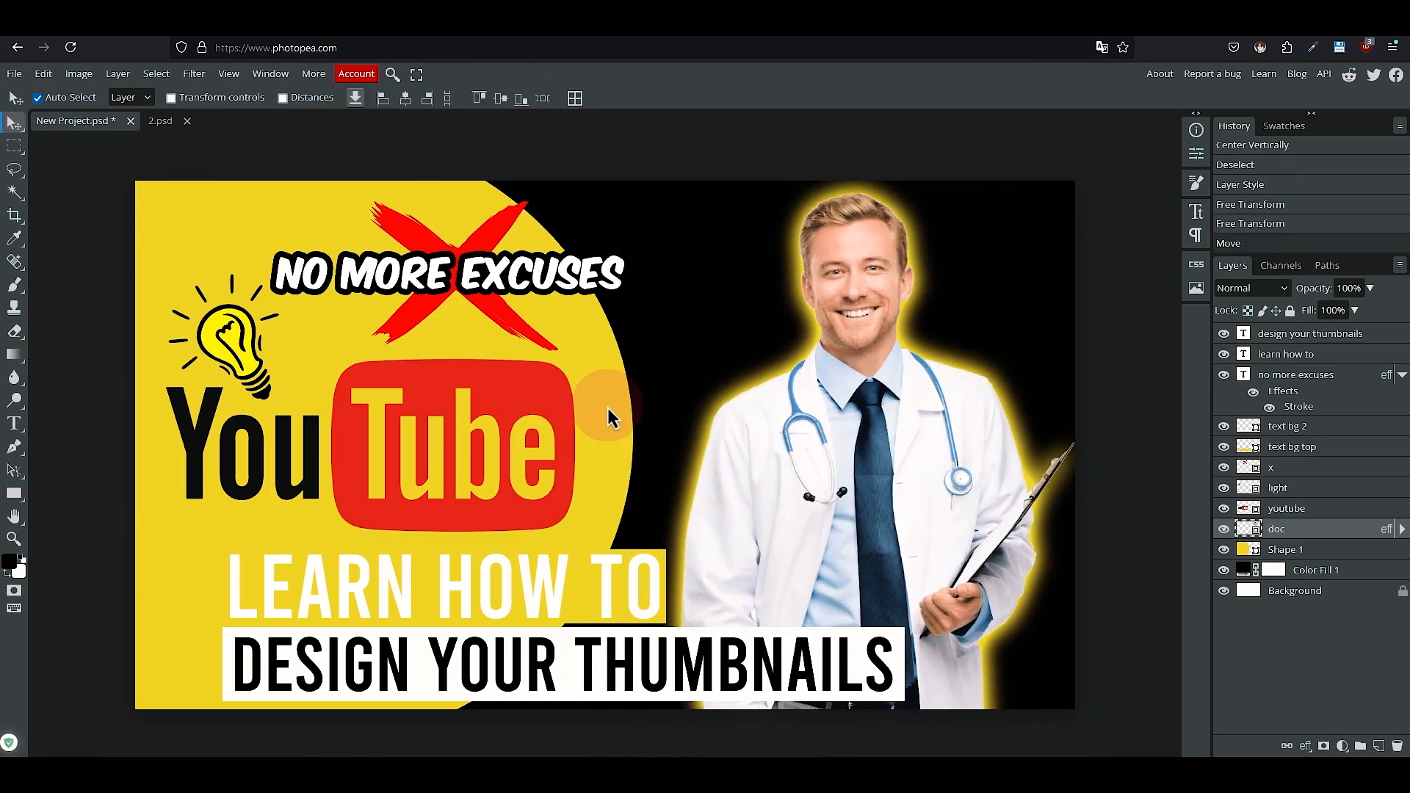
# Change the fill colour of the large yellow circle ("Shape 1") to white
pyautogui.click(1252, 570)
pyautogui.doubleClick(1248, 550)
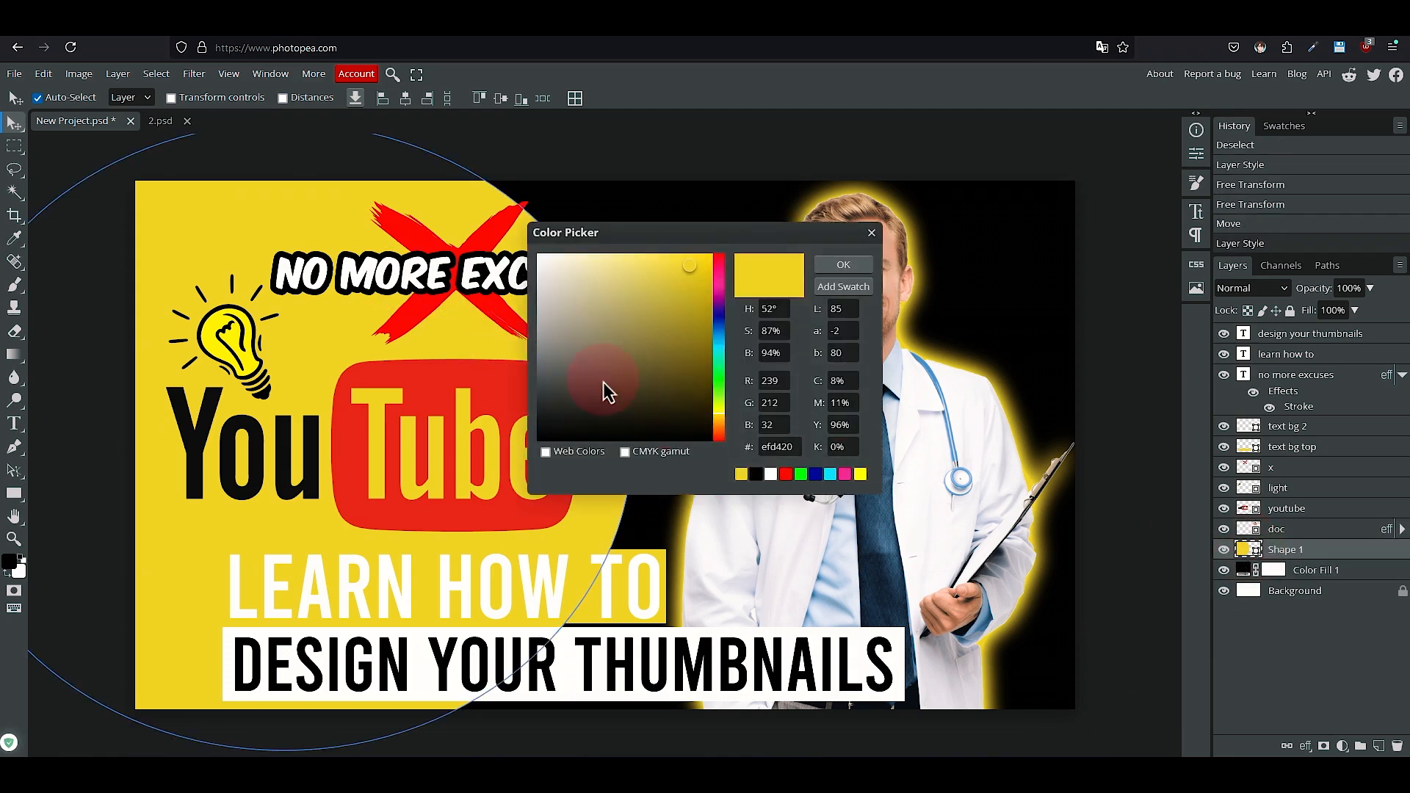
pyautogui.moveTo(605, 390); pyautogui.dragTo(498, 217)
pyautogui.click(843, 264)
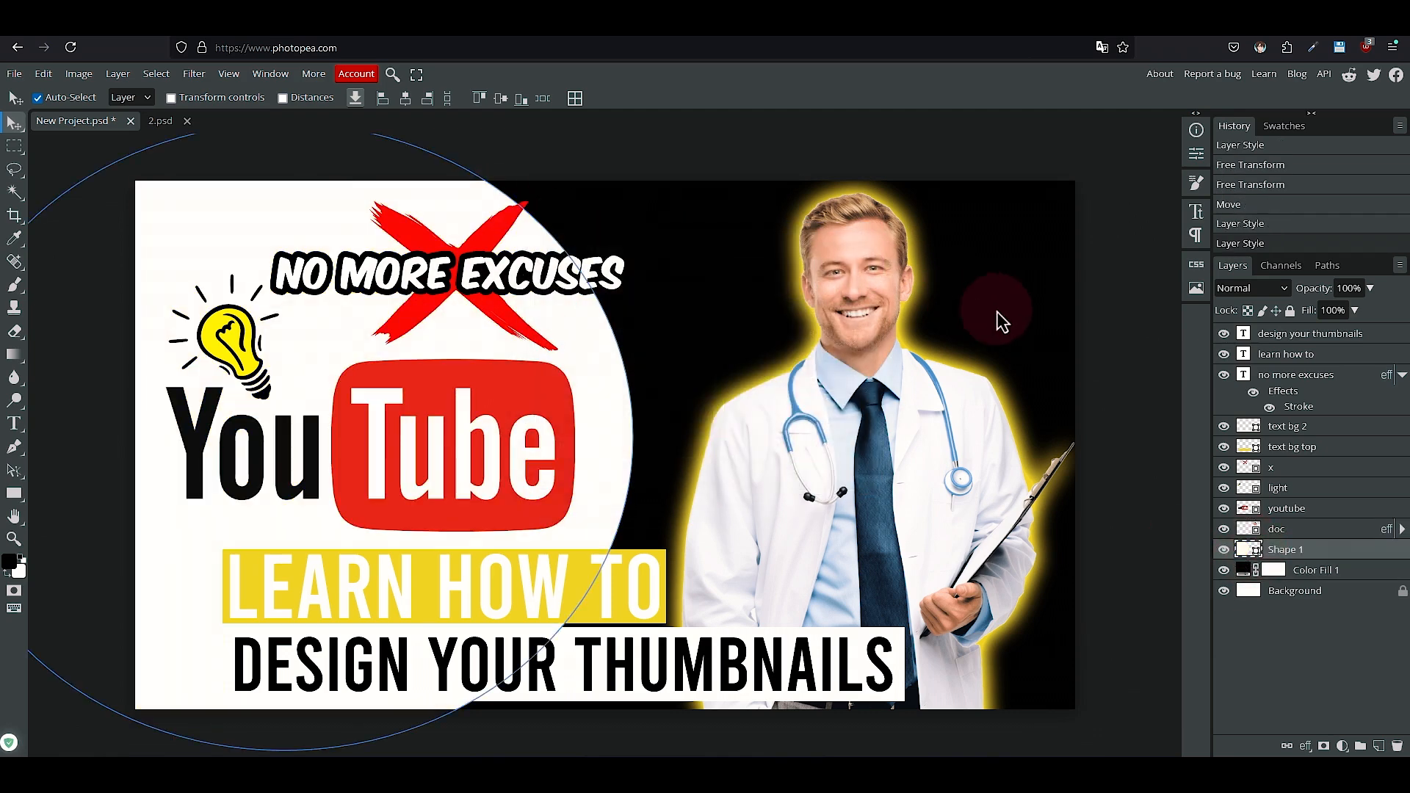
pyautogui.click(1257, 660)
pyautogui.click(1310, 600)
pyautogui.click(1313, 671)
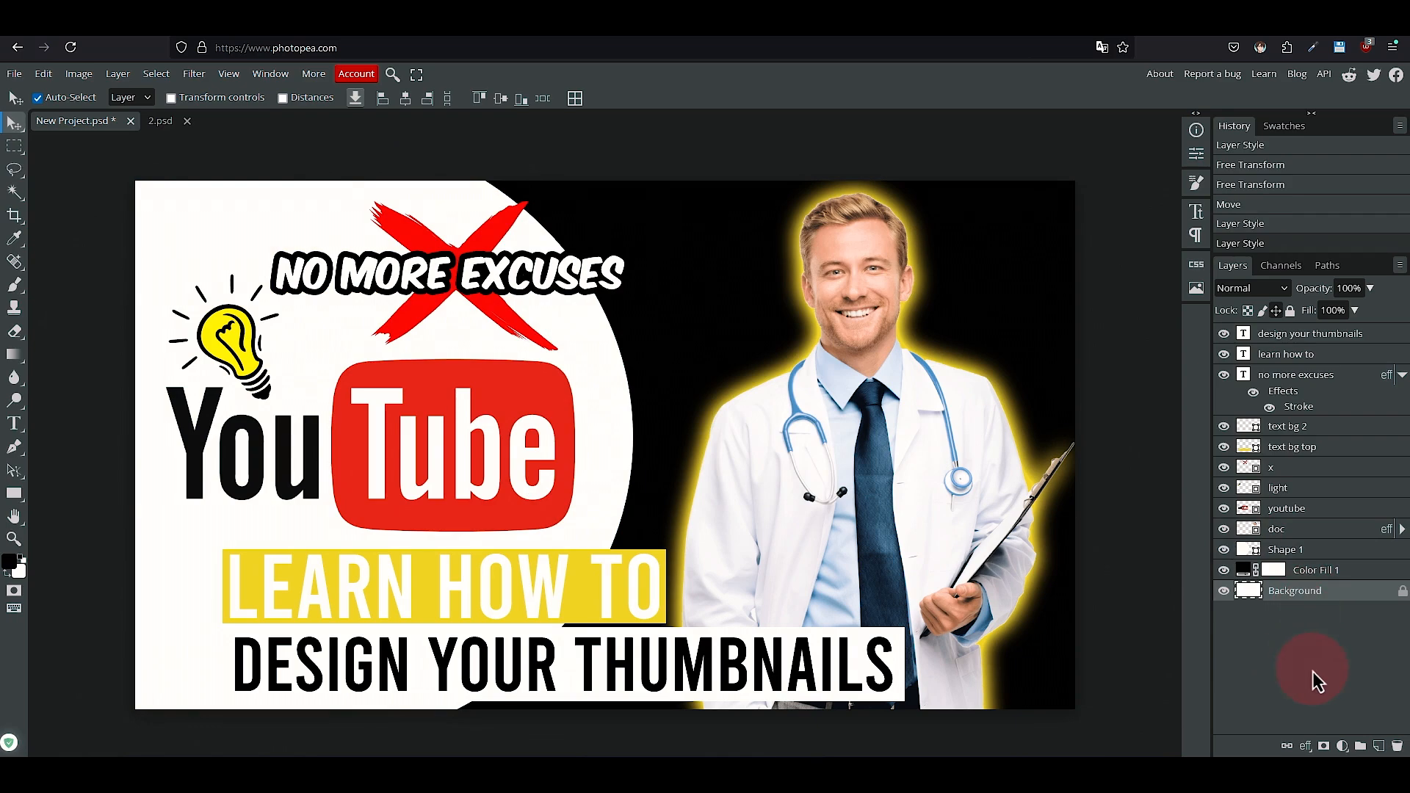
# Examine the whole thumbnail at a strongly reduced view size to judge its readability
pyautogui.hotkey('ctrl', '-')
pyautogui.hotkey('ctrl', '-')
pyautogui.hotkey('ctrl', '-')
pyautogui.hotkey('ctrl', '-')
pyautogui.hotkey('ctrl', '+')
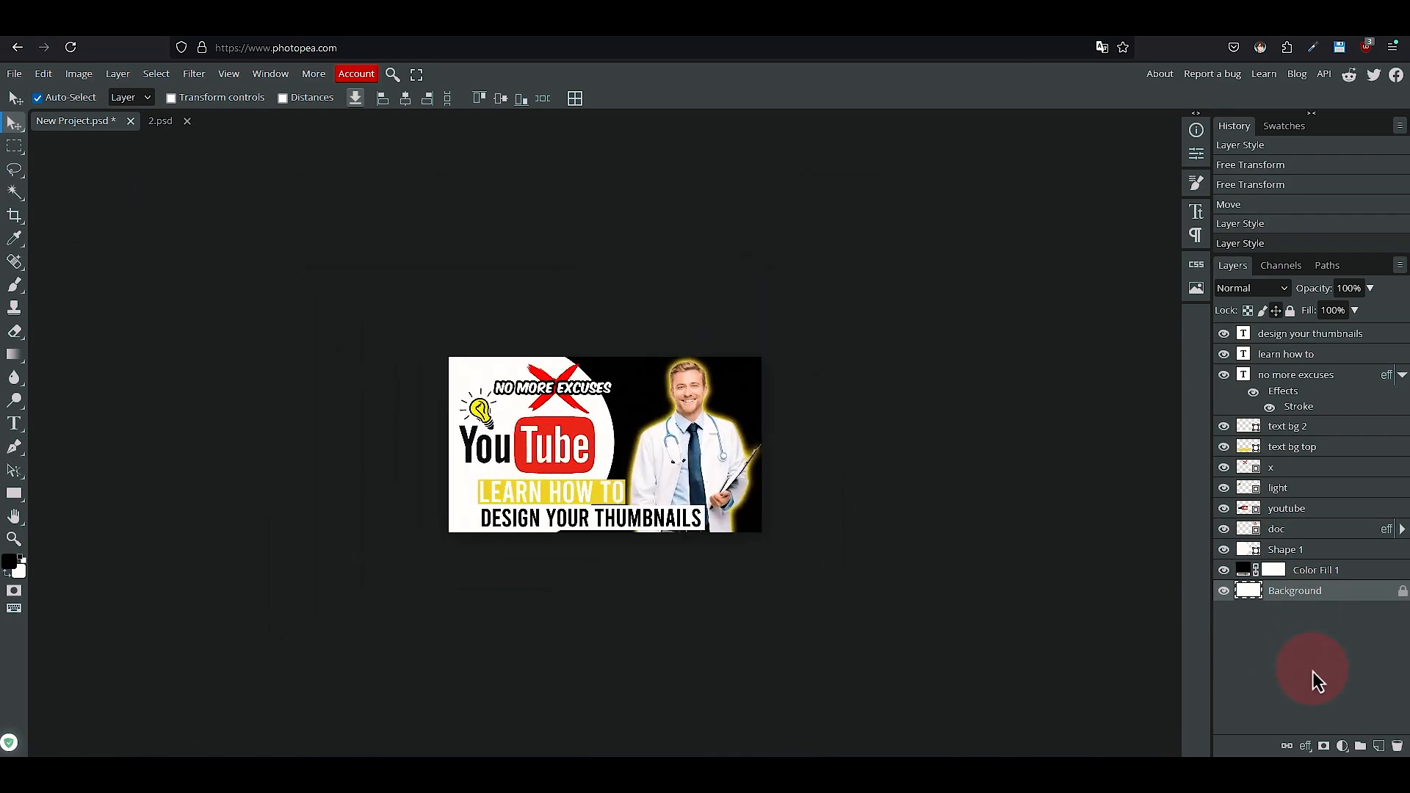
pyautogui.hotkey('ctrl', '+')
pyautogui.hotkey('ctrl', '+')
pyautogui.hotkey('ctrl', '+')
# Export the thumbnail as the PNG "New Project" at 1280 × 720 px and 100% quality, and open the downloaded file
pyautogui.click(14, 73)
pyautogui.moveTo(66, 288)
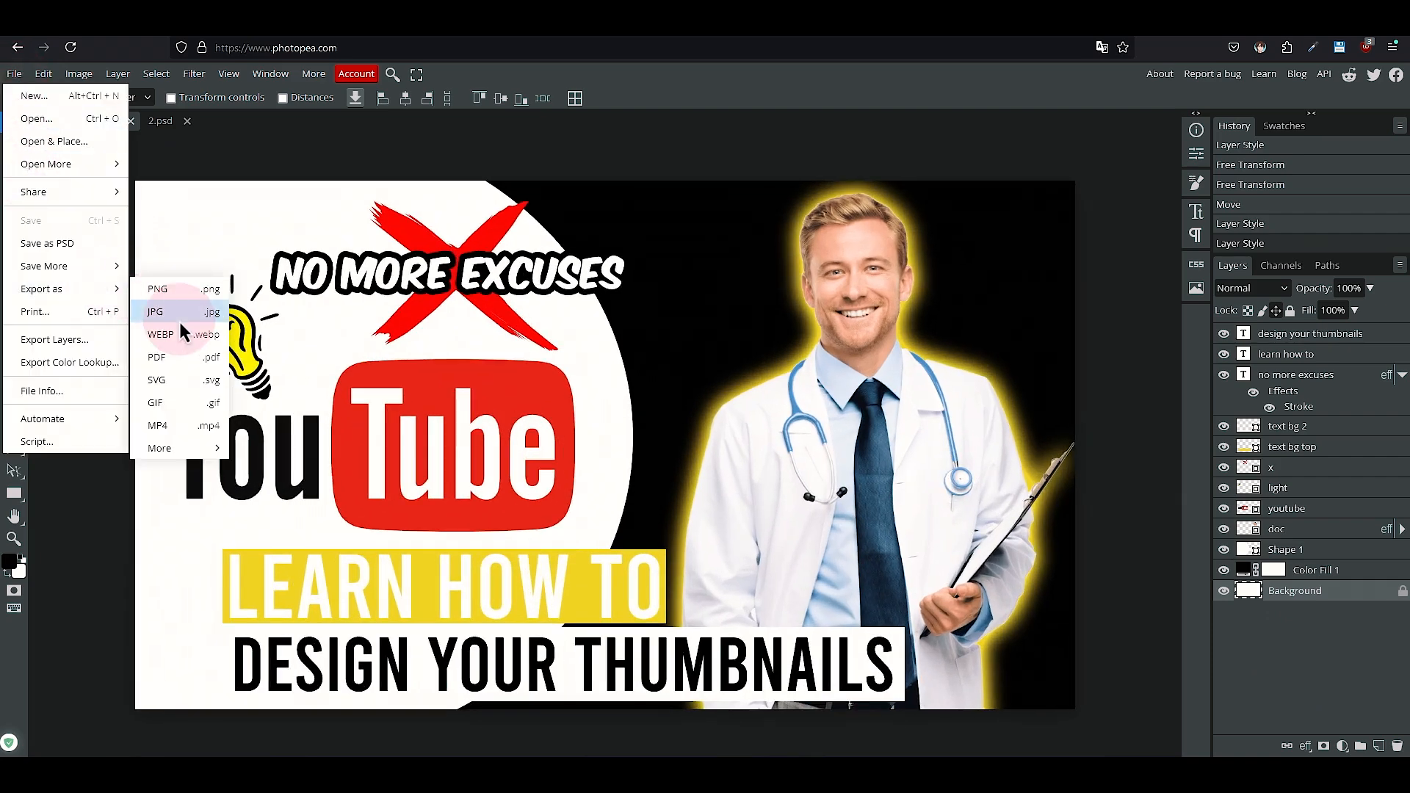
pyautogui.click(180, 294)
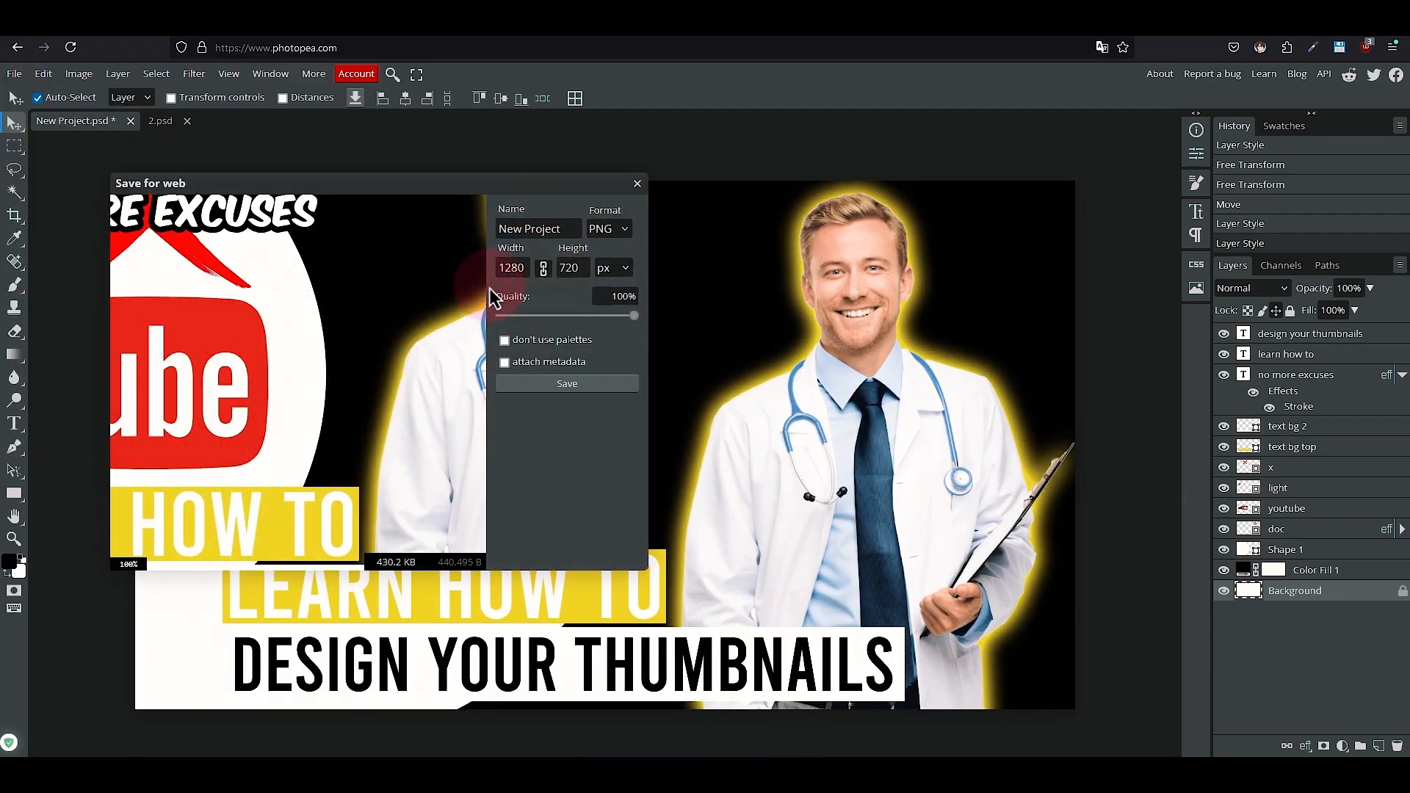
pyautogui.click(595, 384)
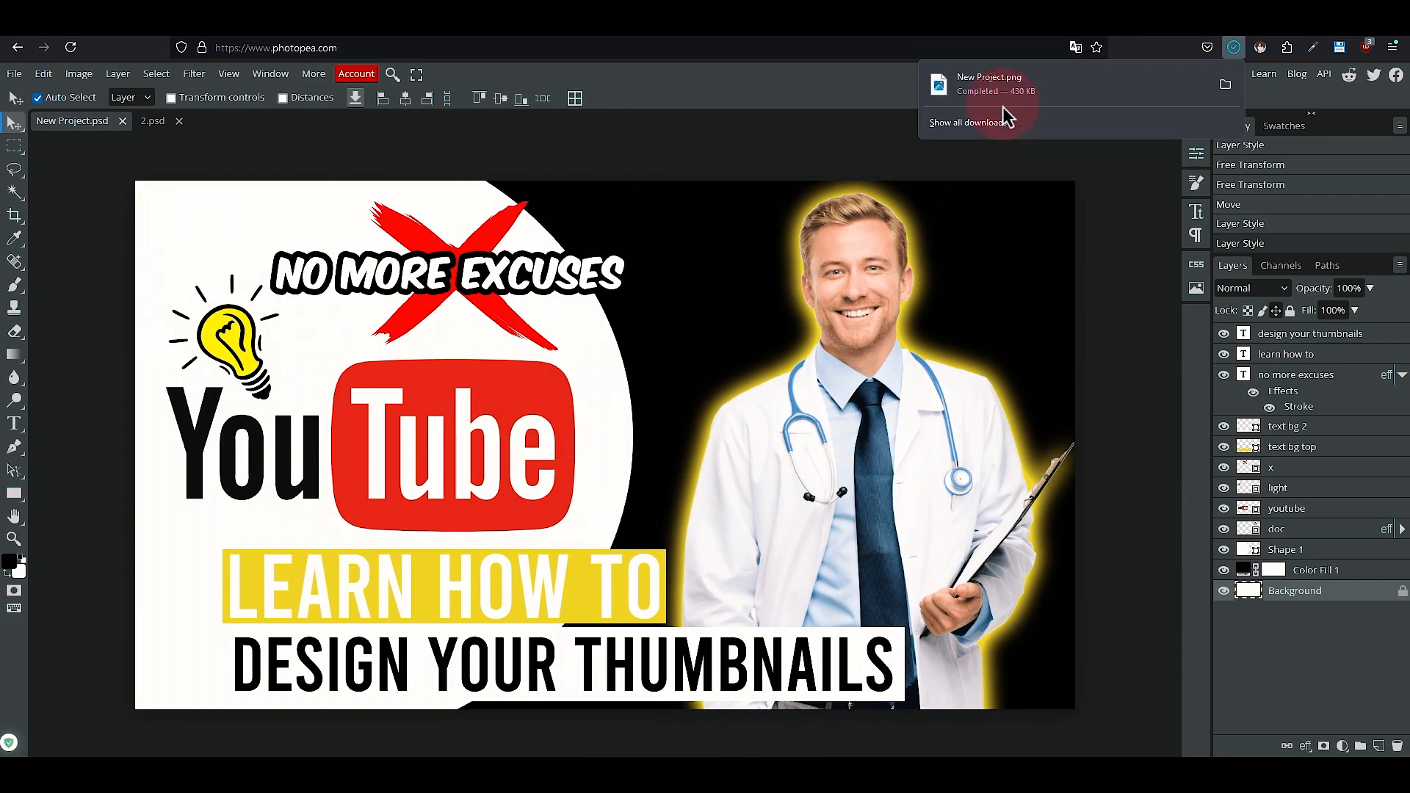
pyautogui.click(998, 103)
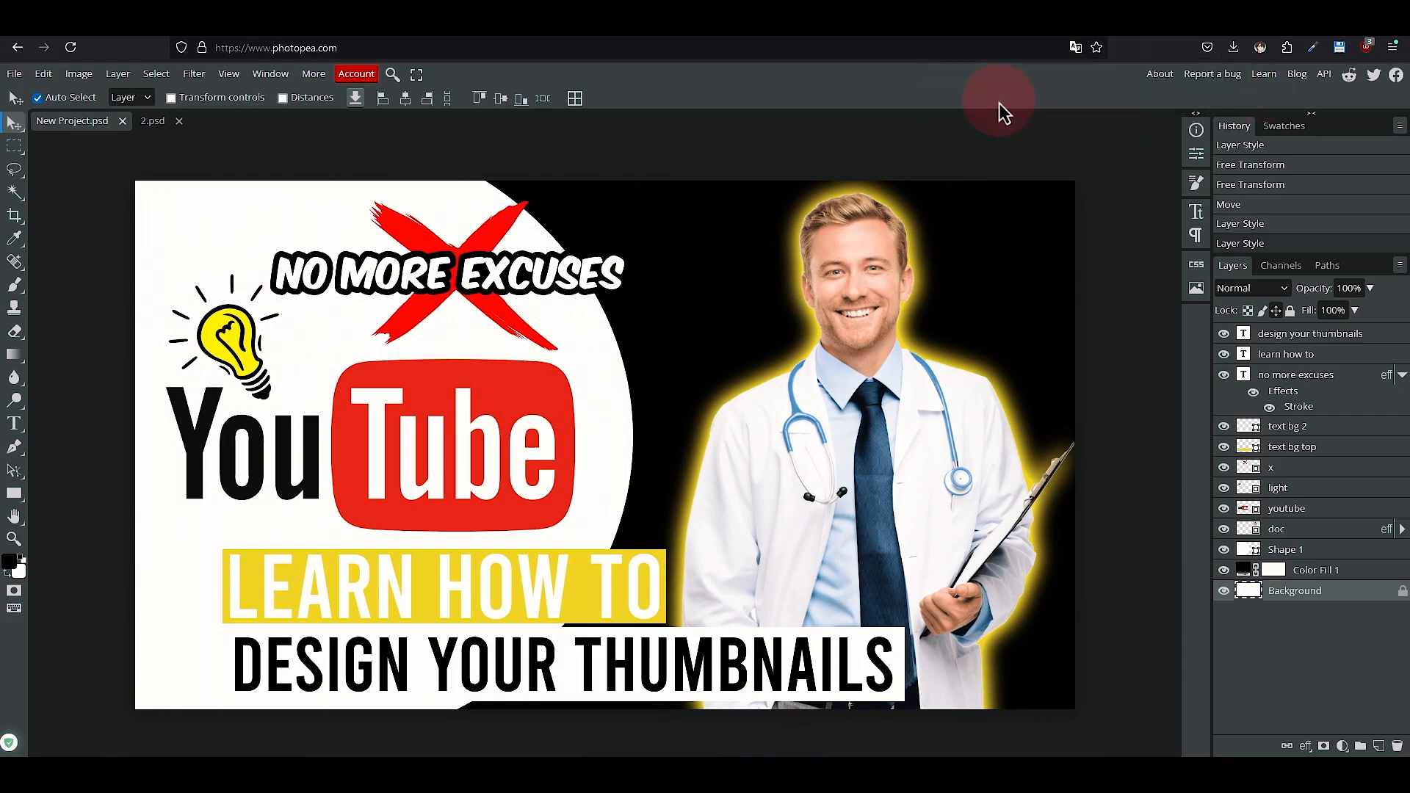
pyautogui.click(1130, 153)
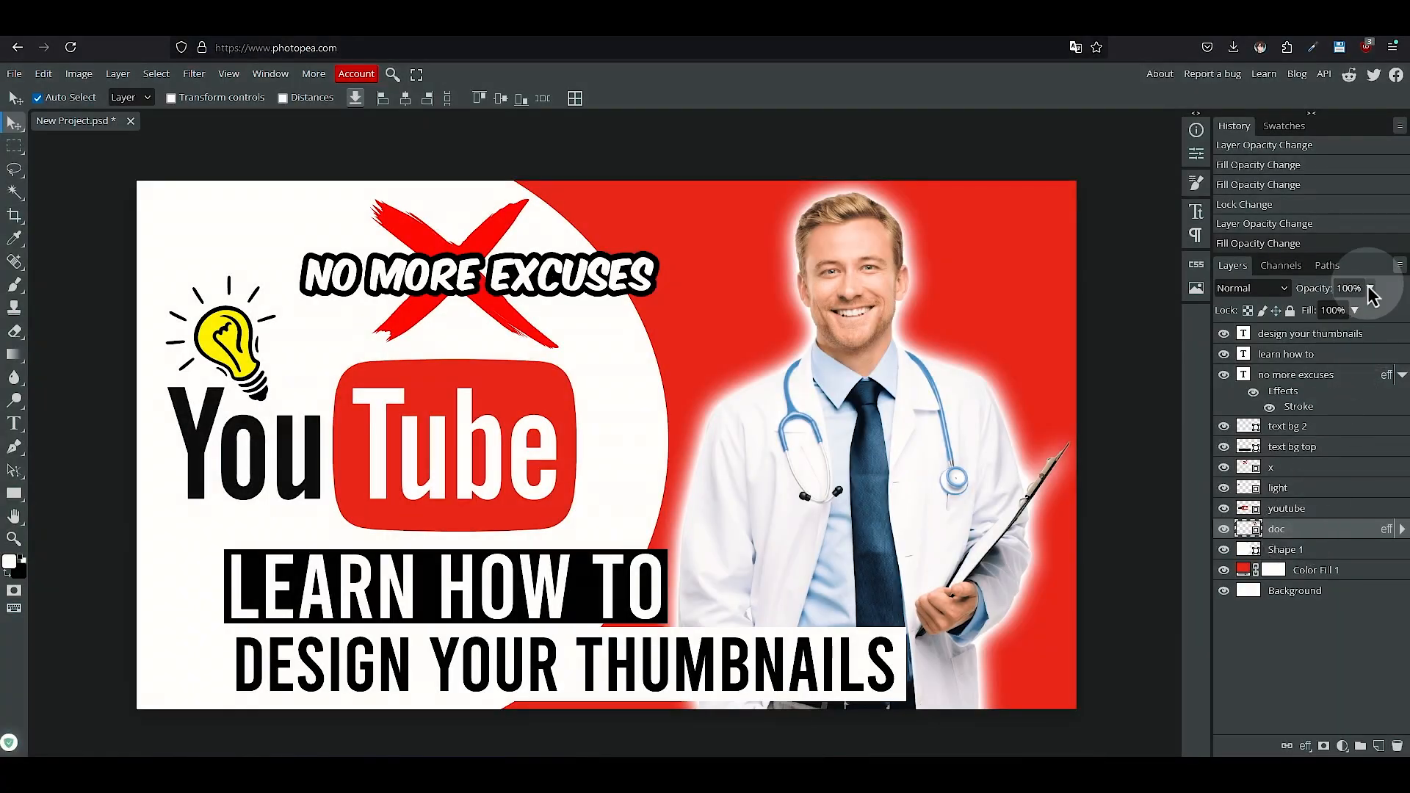
# Lower the layer opacity of the "doc" layer
pyautogui.click(1368, 289)
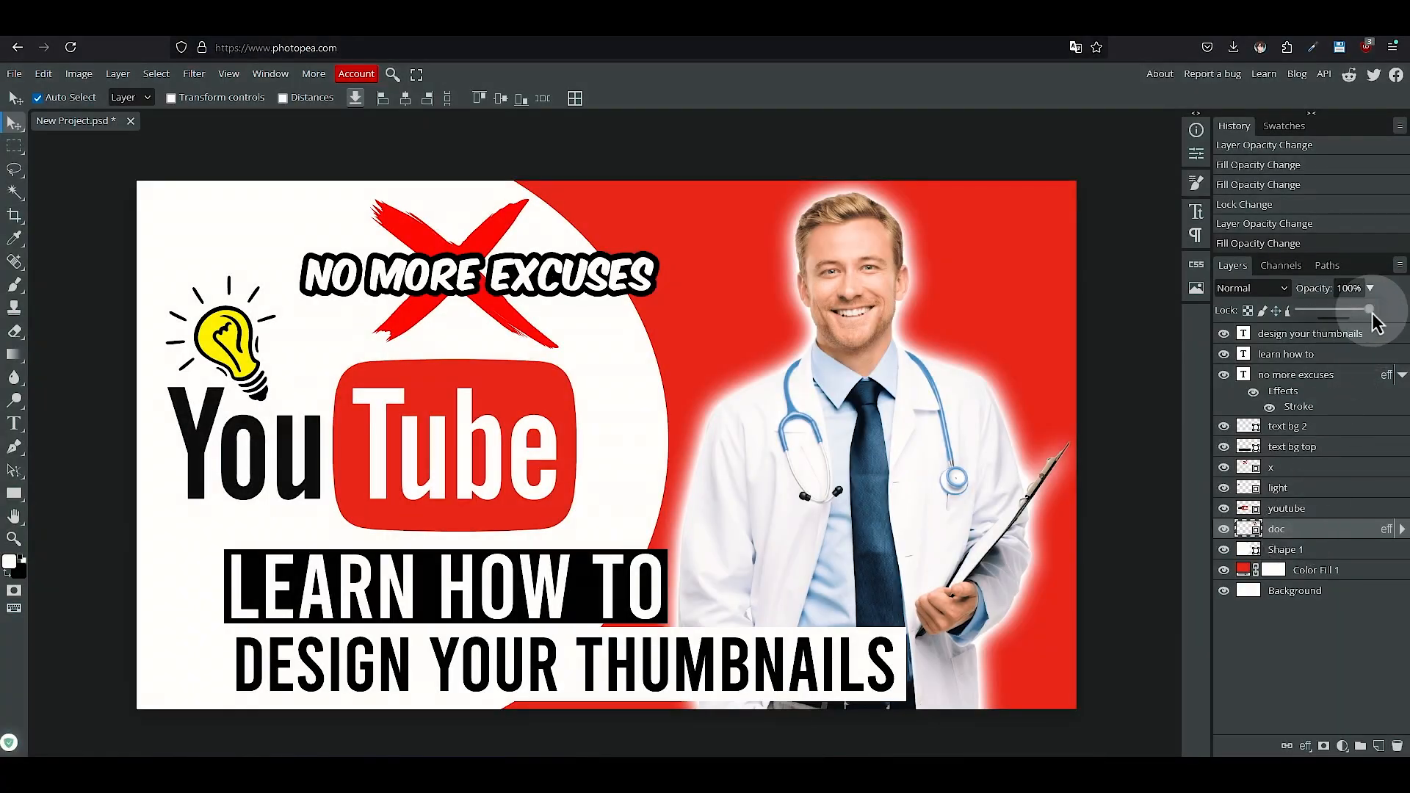
pyautogui.moveTo(1372, 314); pyautogui.dragTo(1354, 337)
pyautogui.click(1391, 297)
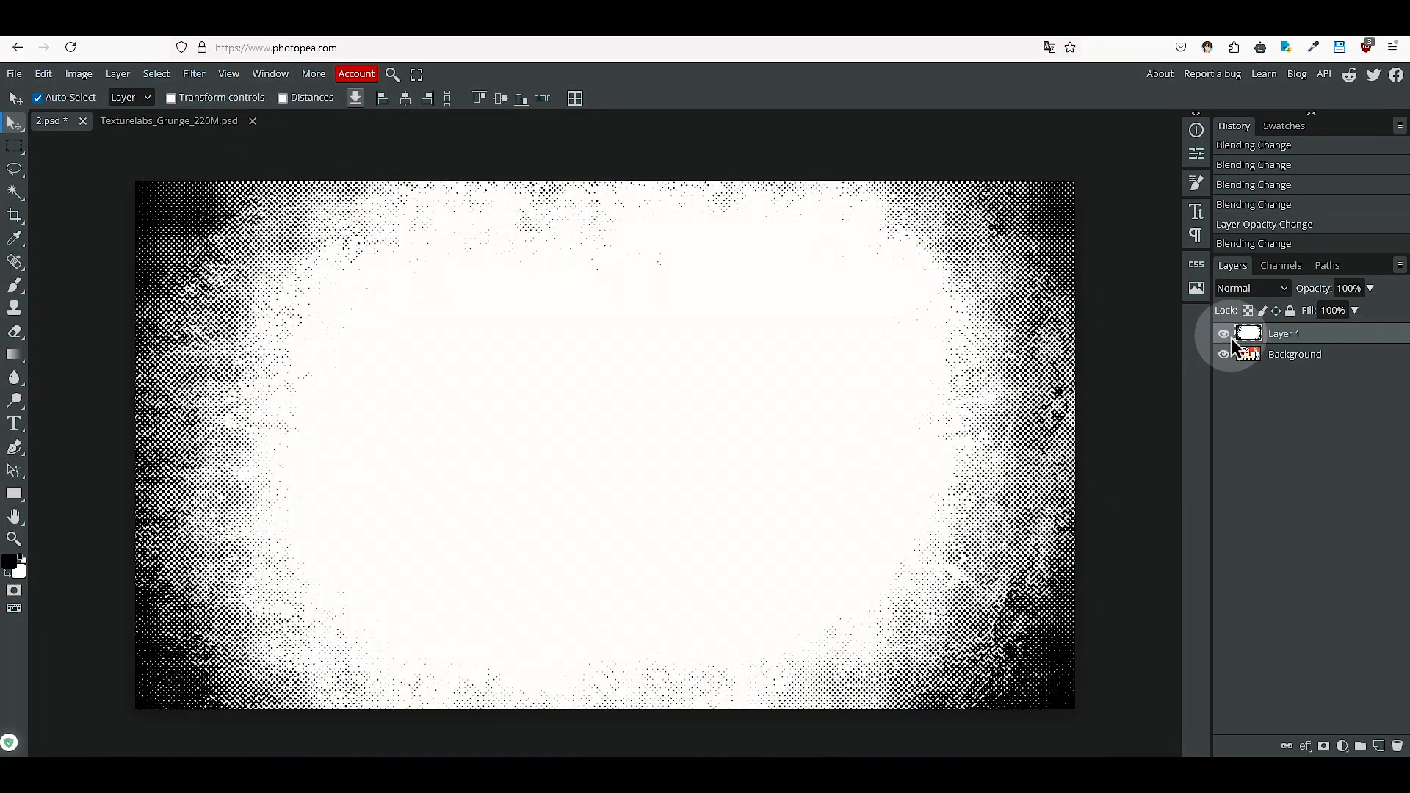
# Blend the grunge texture on "Layer 1" into the thumbnail with the Darken mode and reduce its opacity
pyautogui.click(1223, 334)
pyautogui.click(1223, 336)
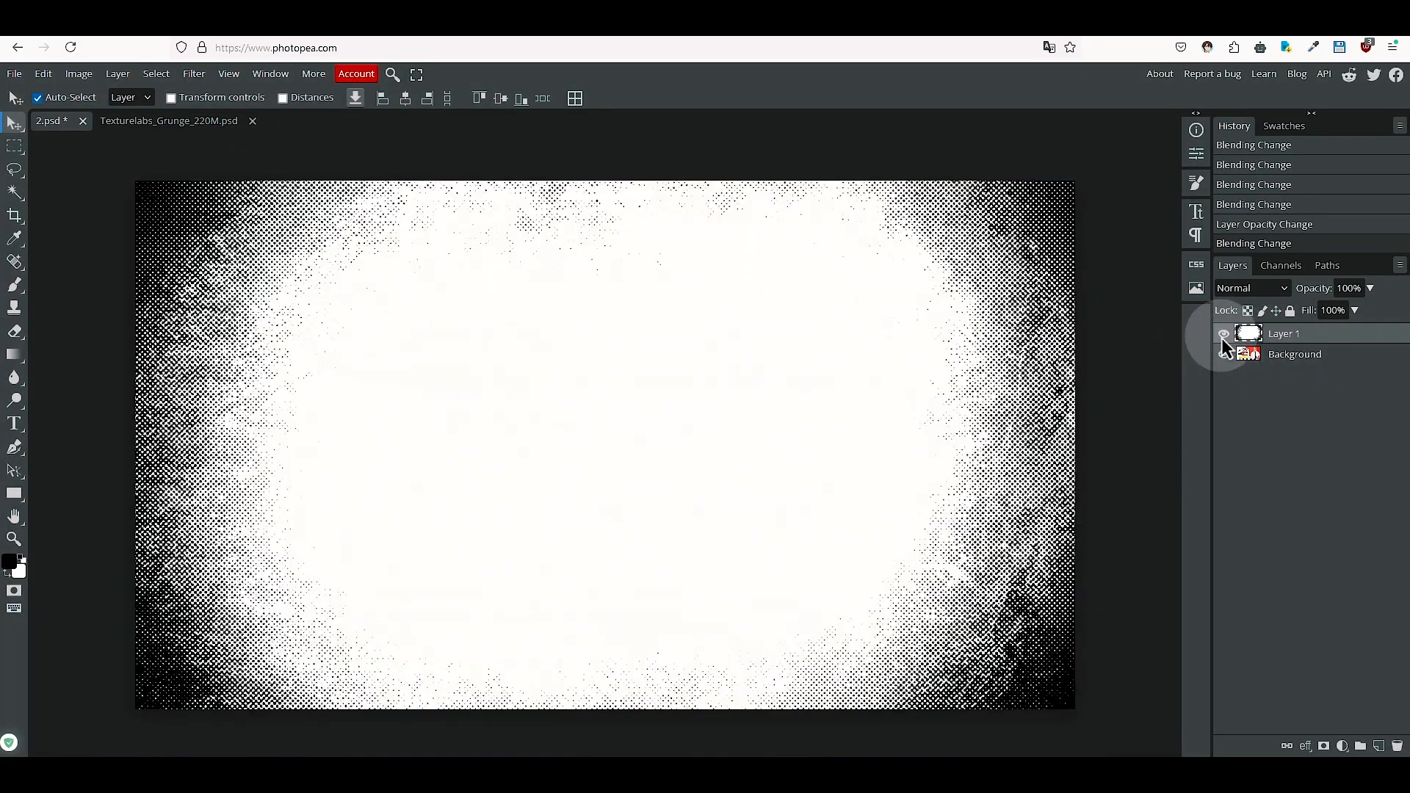
pyautogui.click(1285, 290)
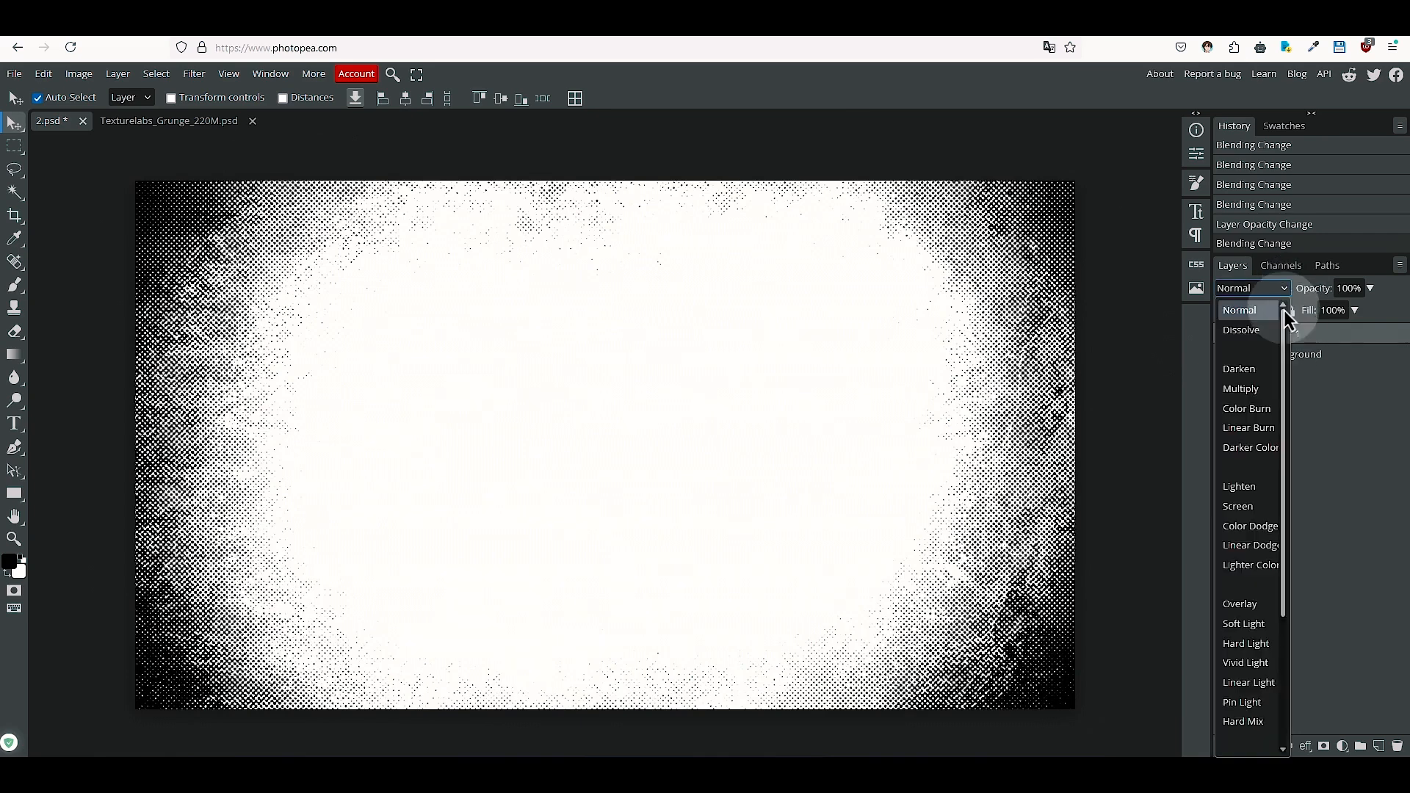
pyautogui.click(1241, 367)
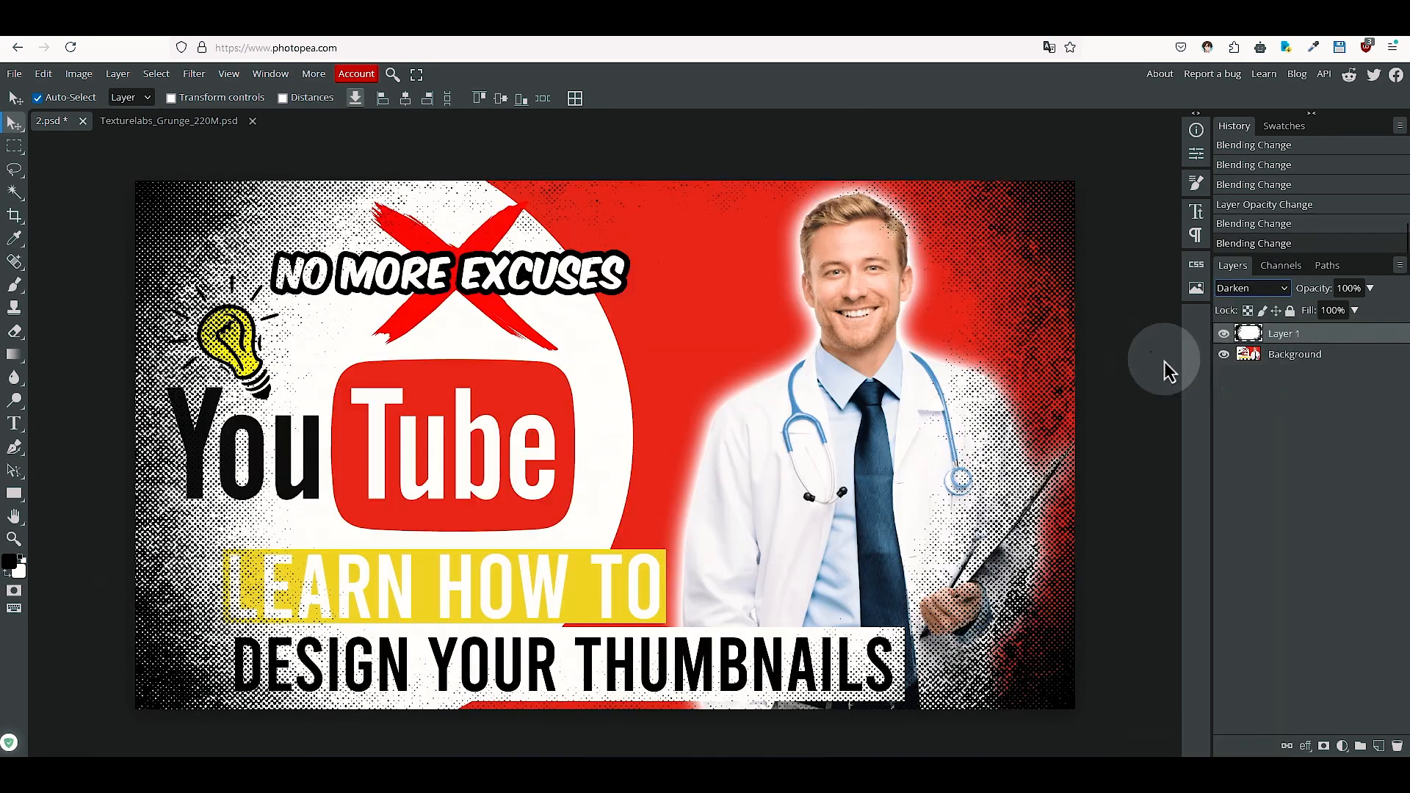
pyautogui.click(1370, 292)
pyautogui.moveTo(1370, 311); pyautogui.dragTo(1341, 311)
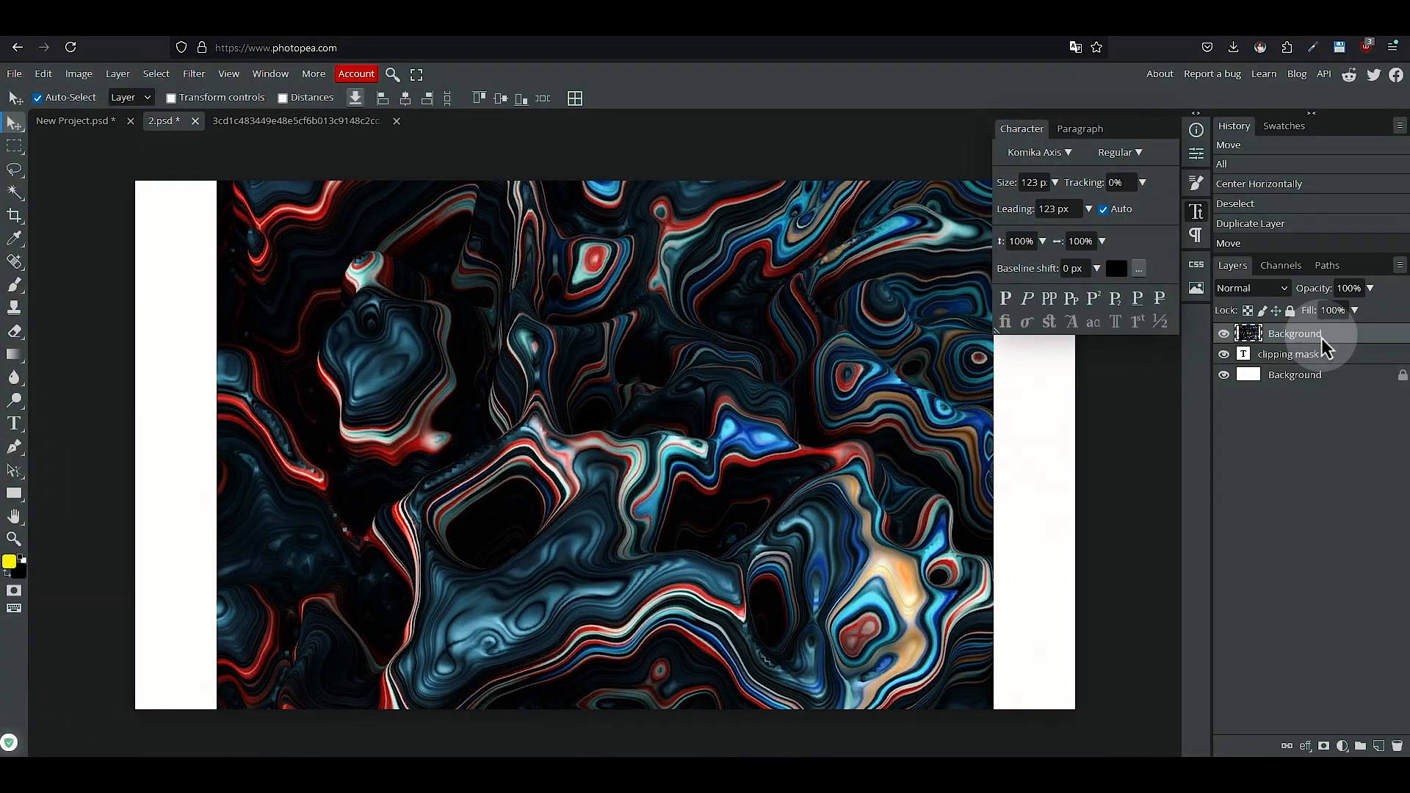
# Apply the swirl image layer as a clipping mask to the "clipping mask" text
pyautogui.rightClick(1322, 339)
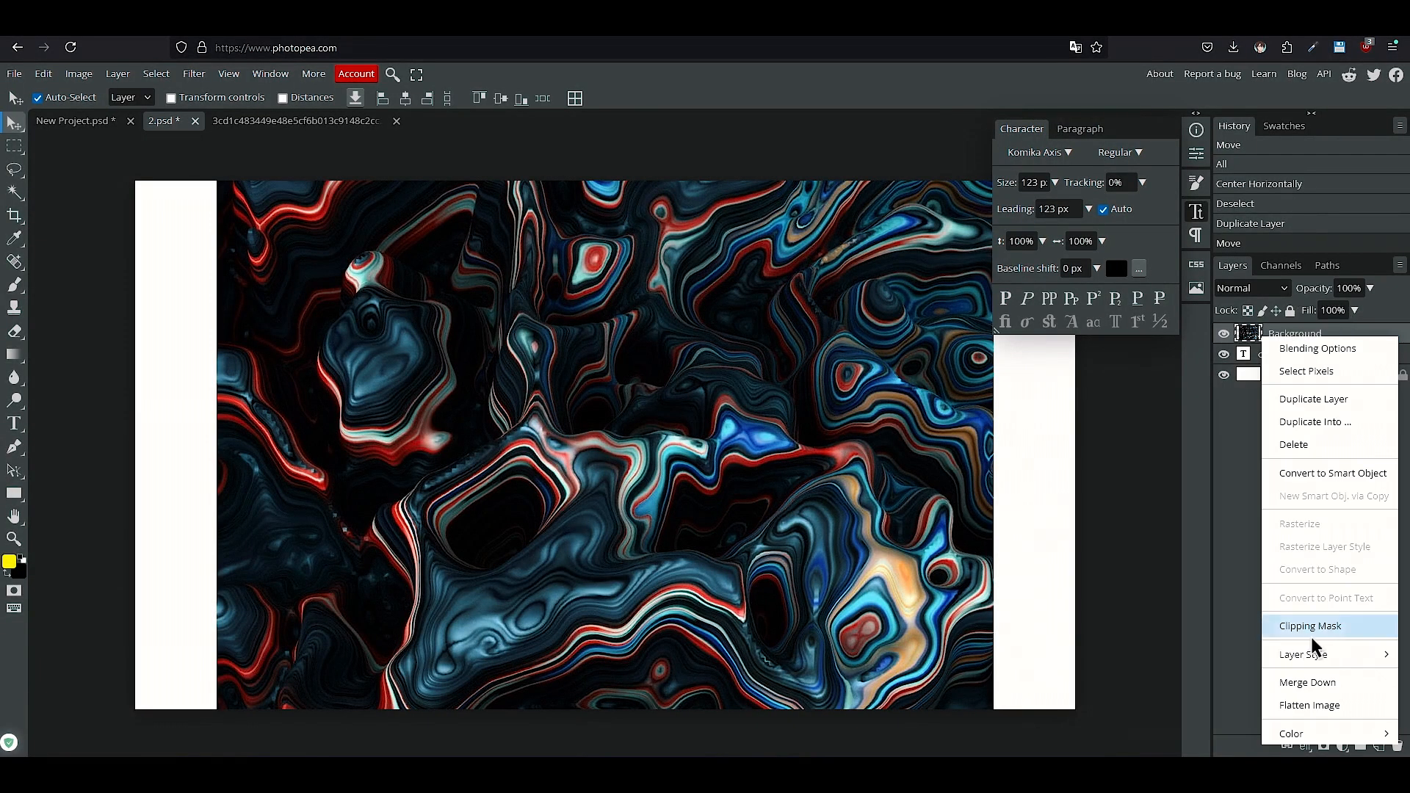
pyautogui.click(1312, 631)
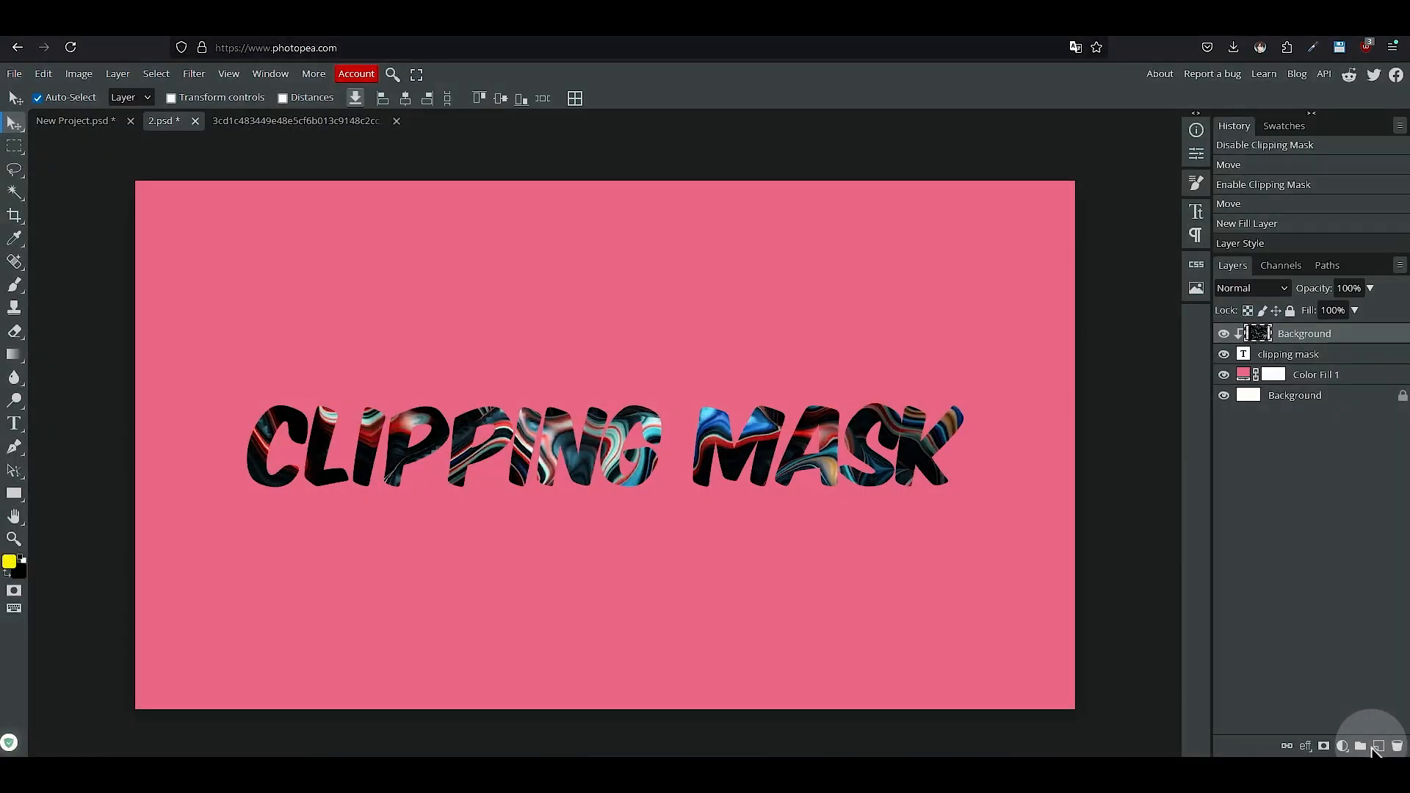
# Add a new layer above the clipped image and use Apply Image to merge the visible artwork onto it
pyautogui.click(1379, 746)
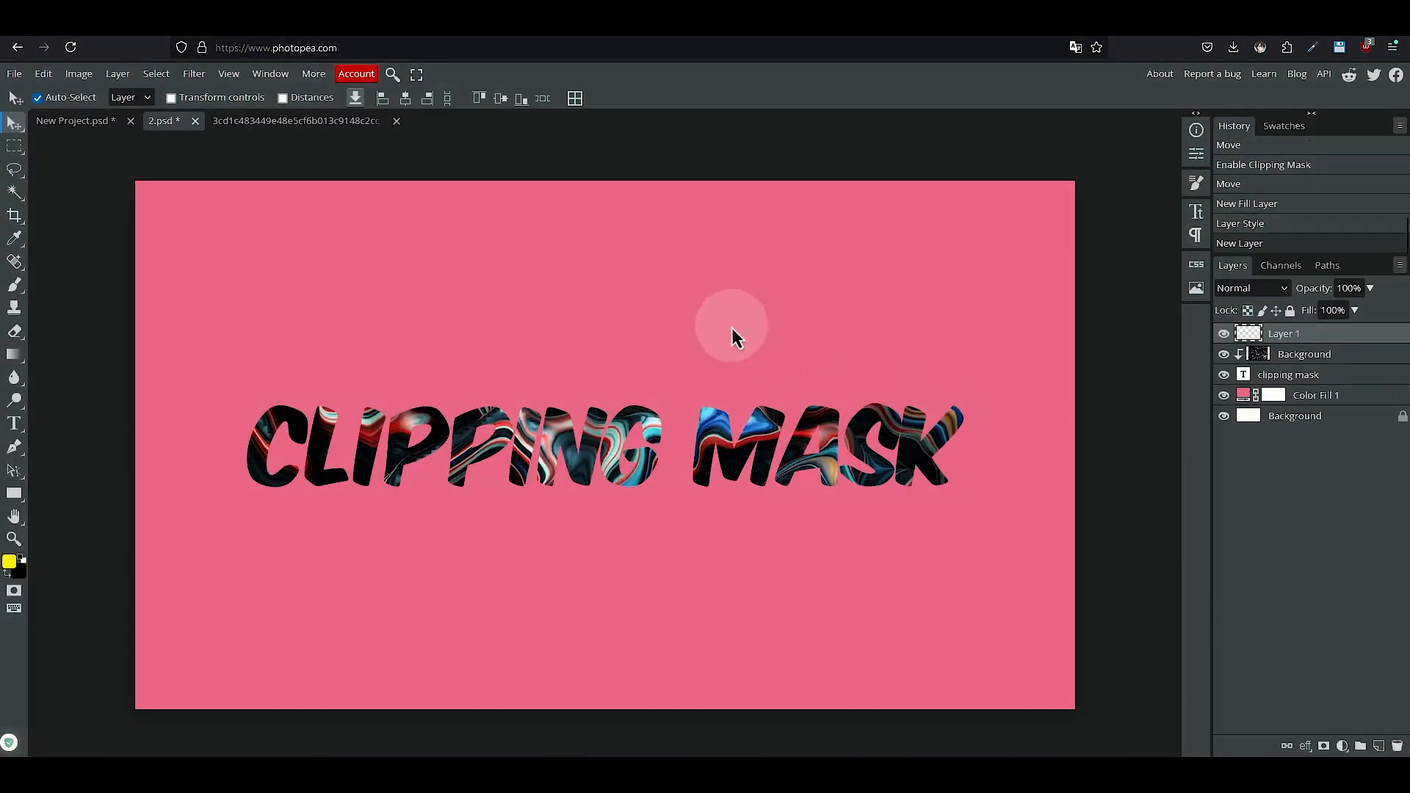
pyautogui.click(81, 76)
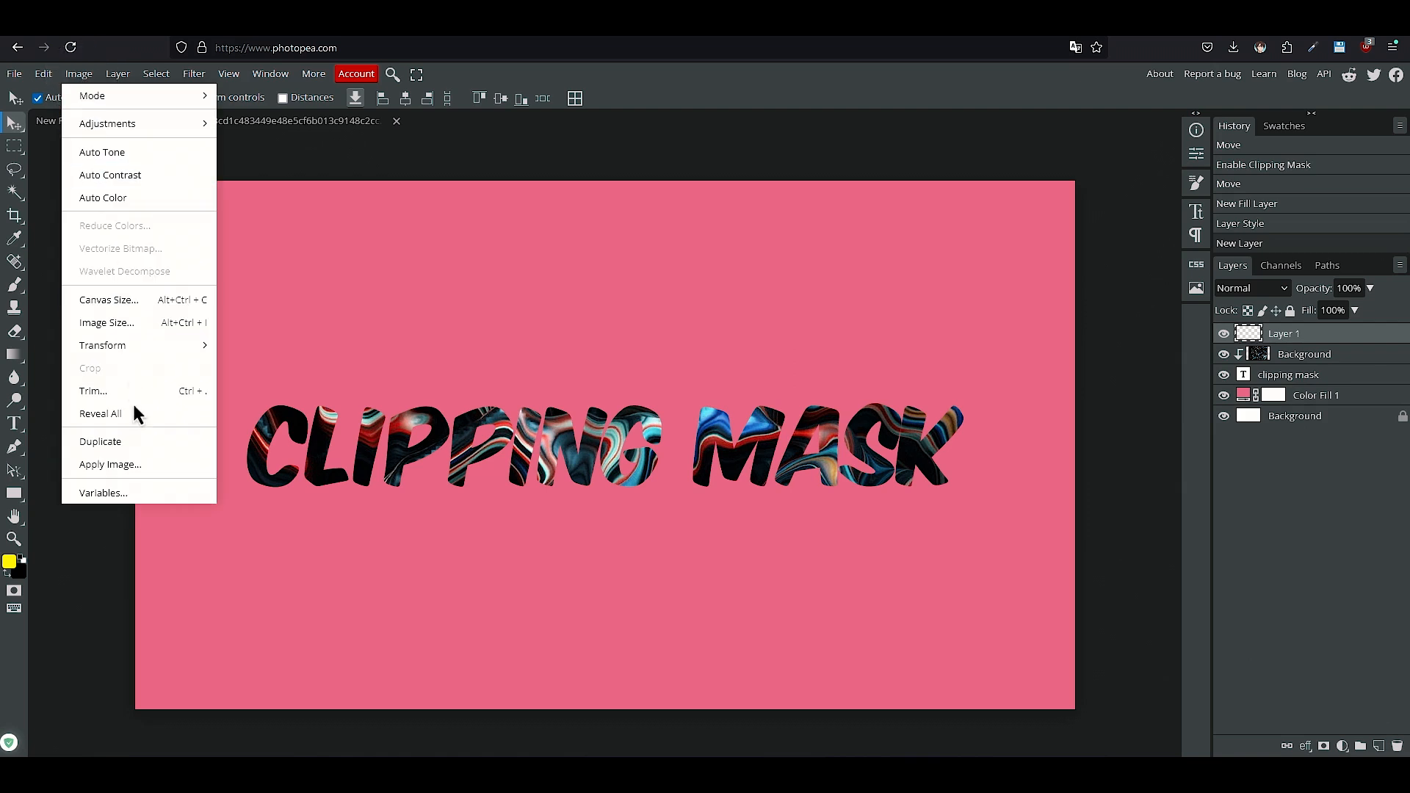
pyautogui.click(110, 464)
pyautogui.press('Return')
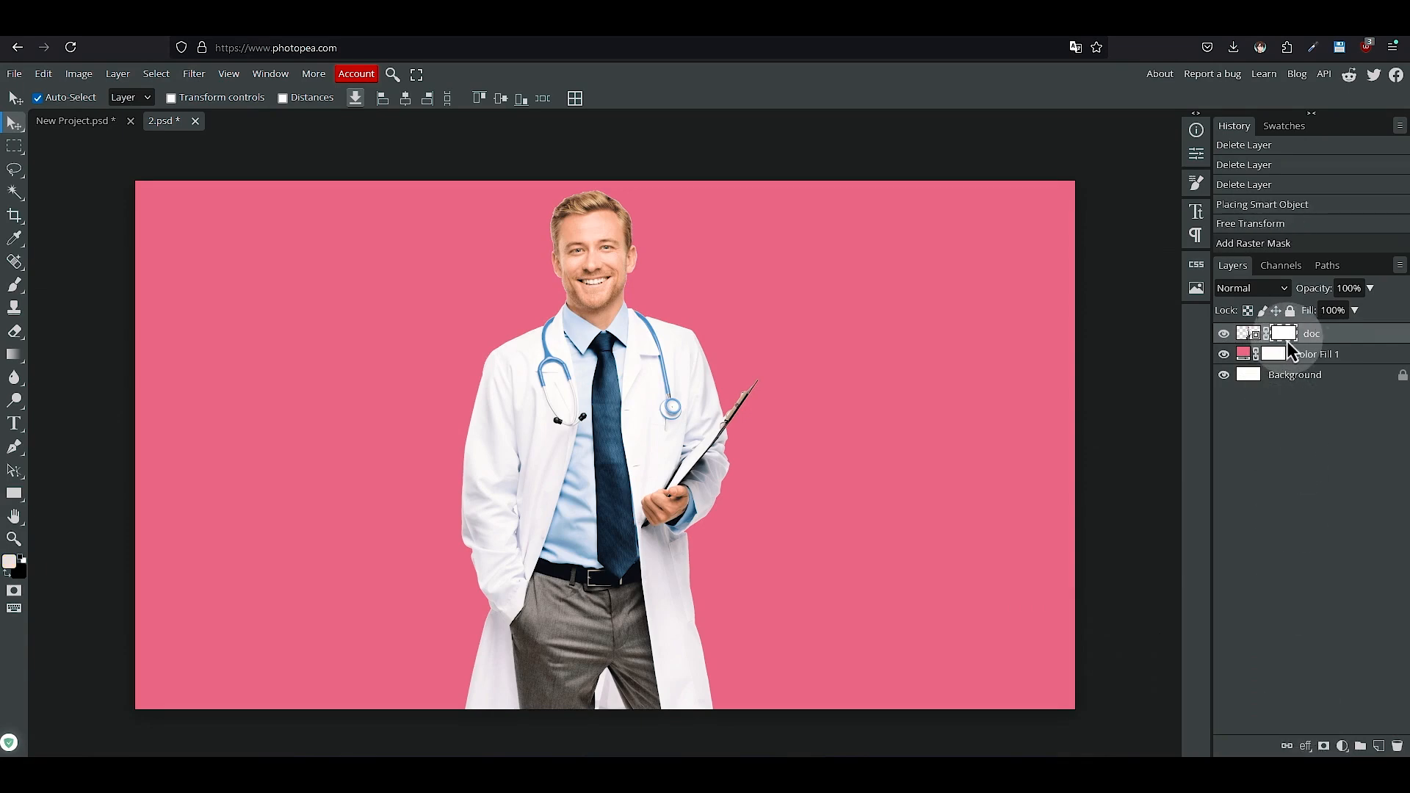
# Paint in black with a smaller brush on the "doc" layer's mask, over the doctor's head and chest
pyautogui.click(15, 285)
pyautogui.click(8, 574)
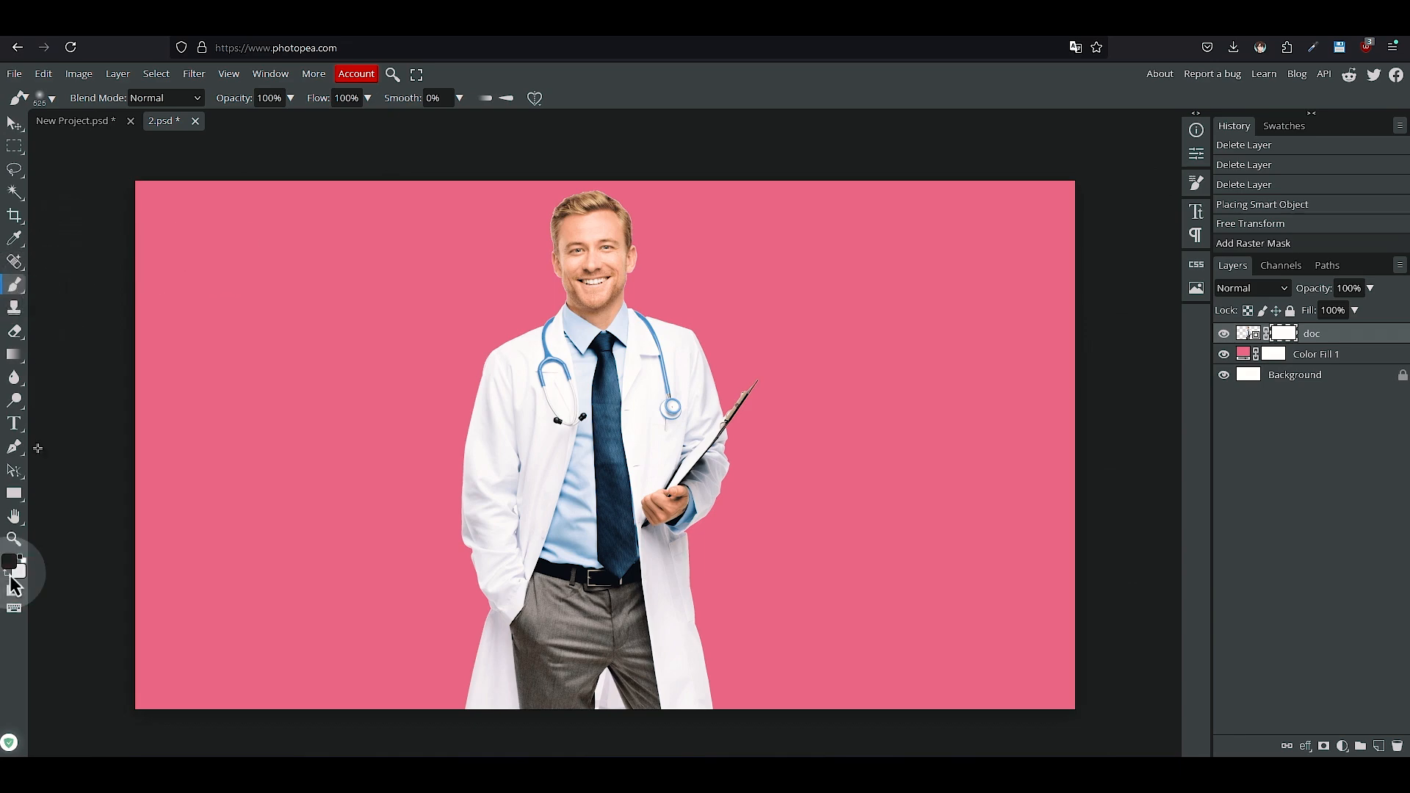
pyautogui.press('[')
pyautogui.moveTo(614, 226)
pyautogui.mouseDown()
pyautogui.moveTo(548, 237)
pyautogui.moveTo(572, 274)
pyautogui.moveTo(694, 273)
pyautogui.moveTo(510, 297)
pyautogui.moveTo(668, 314)
pyautogui.mouseUp()
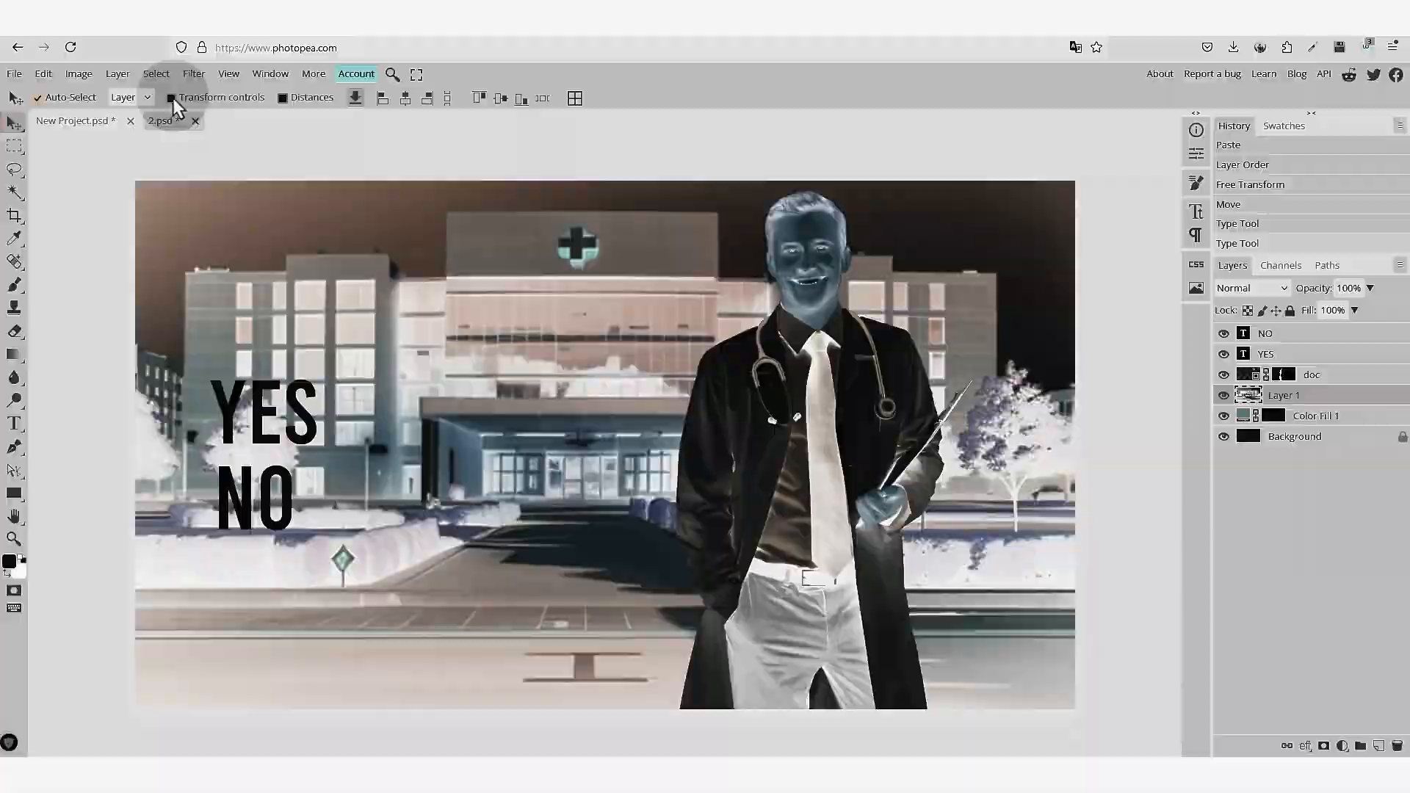
# Apply a Gaussian Blur to the hospital photo on "Layer 1" to soften the background behind the doctor
pyautogui.click(188, 74)
pyautogui.moveTo(250, 263)
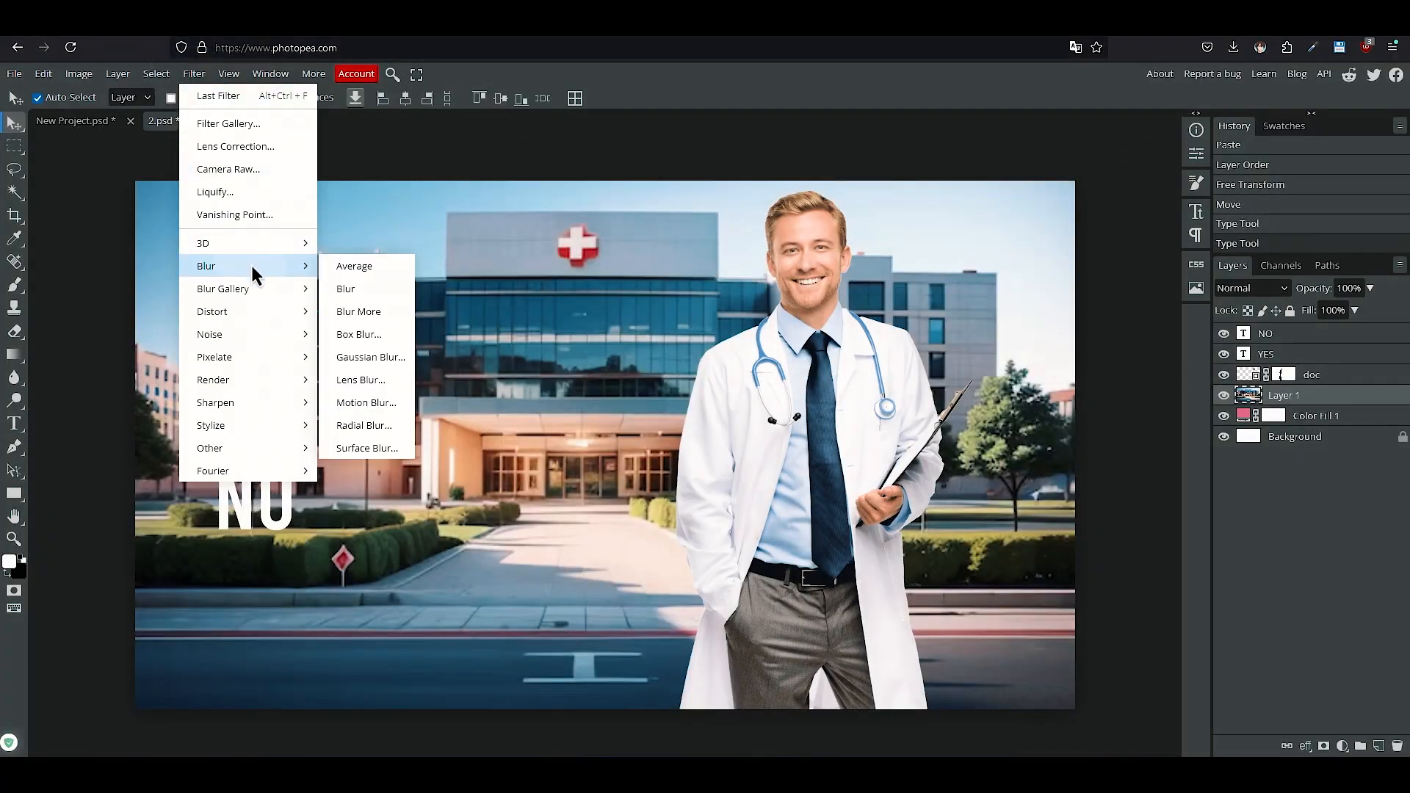
pyautogui.click(389, 360)
pyautogui.moveTo(337, 236); pyautogui.dragTo(351, 591)
pyautogui.moveTo(189, 600); pyautogui.dragTo(217, 602)
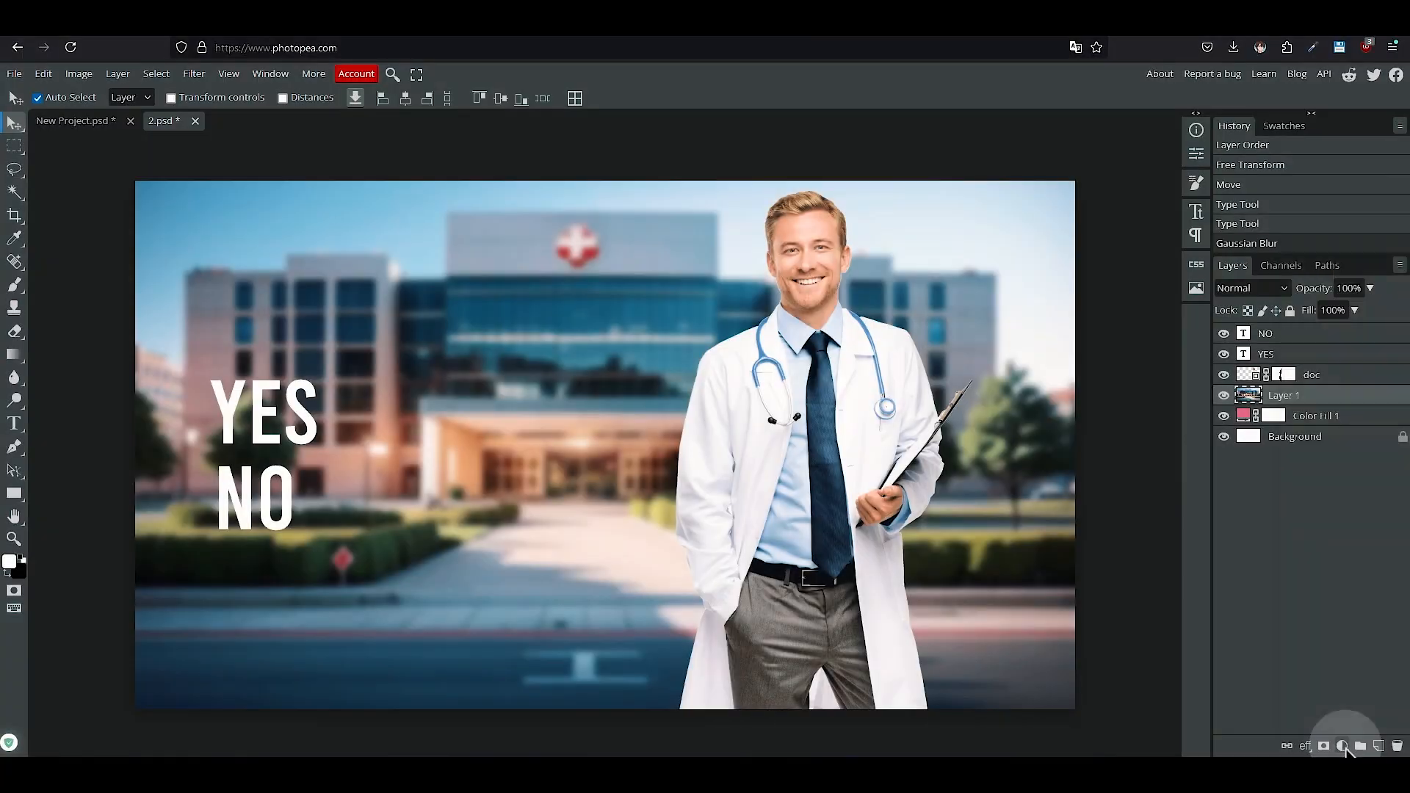
# Try lowering the saturation of "Layer 1" with a direct Hue/Saturation adjustment
pyautogui.click(1344, 747)
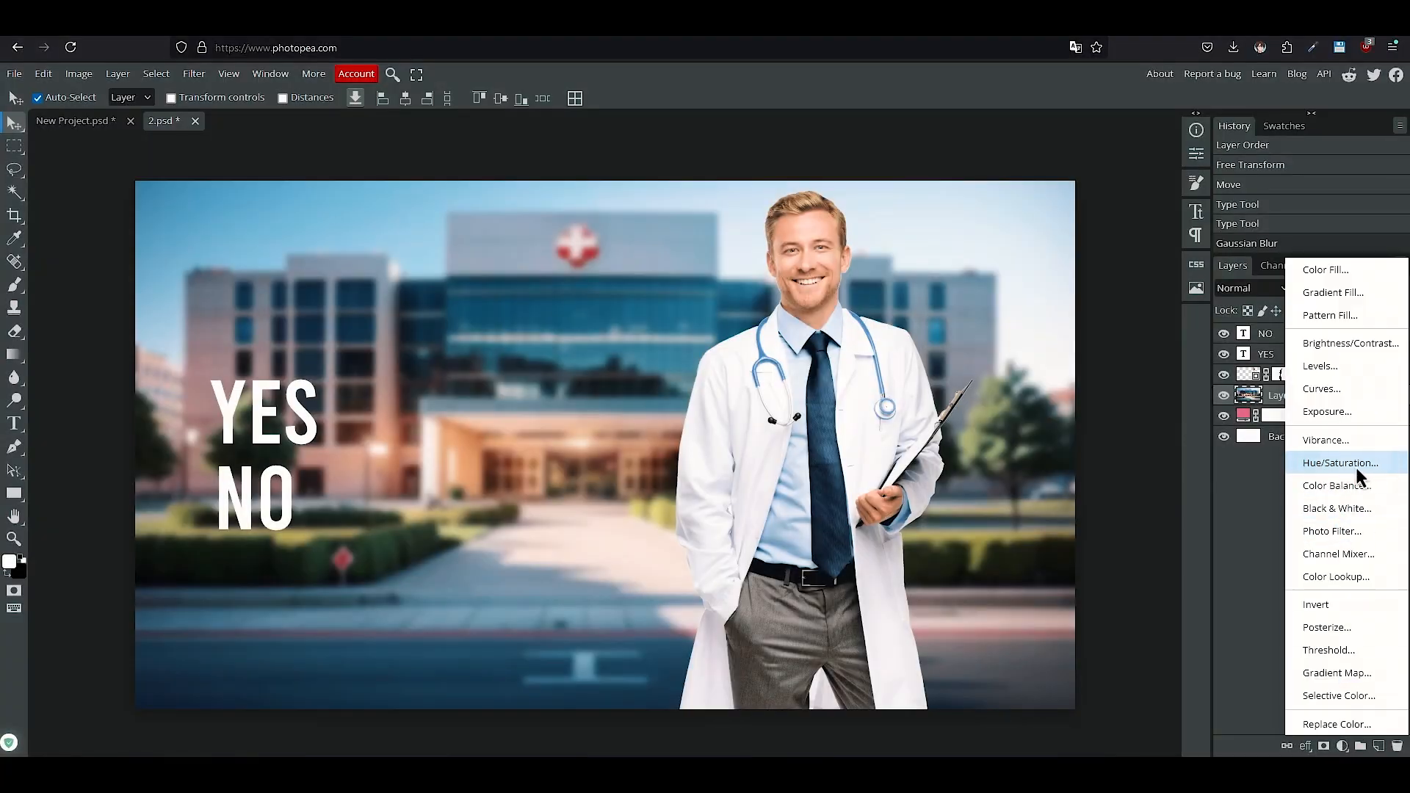
pyautogui.click(1222, 526)
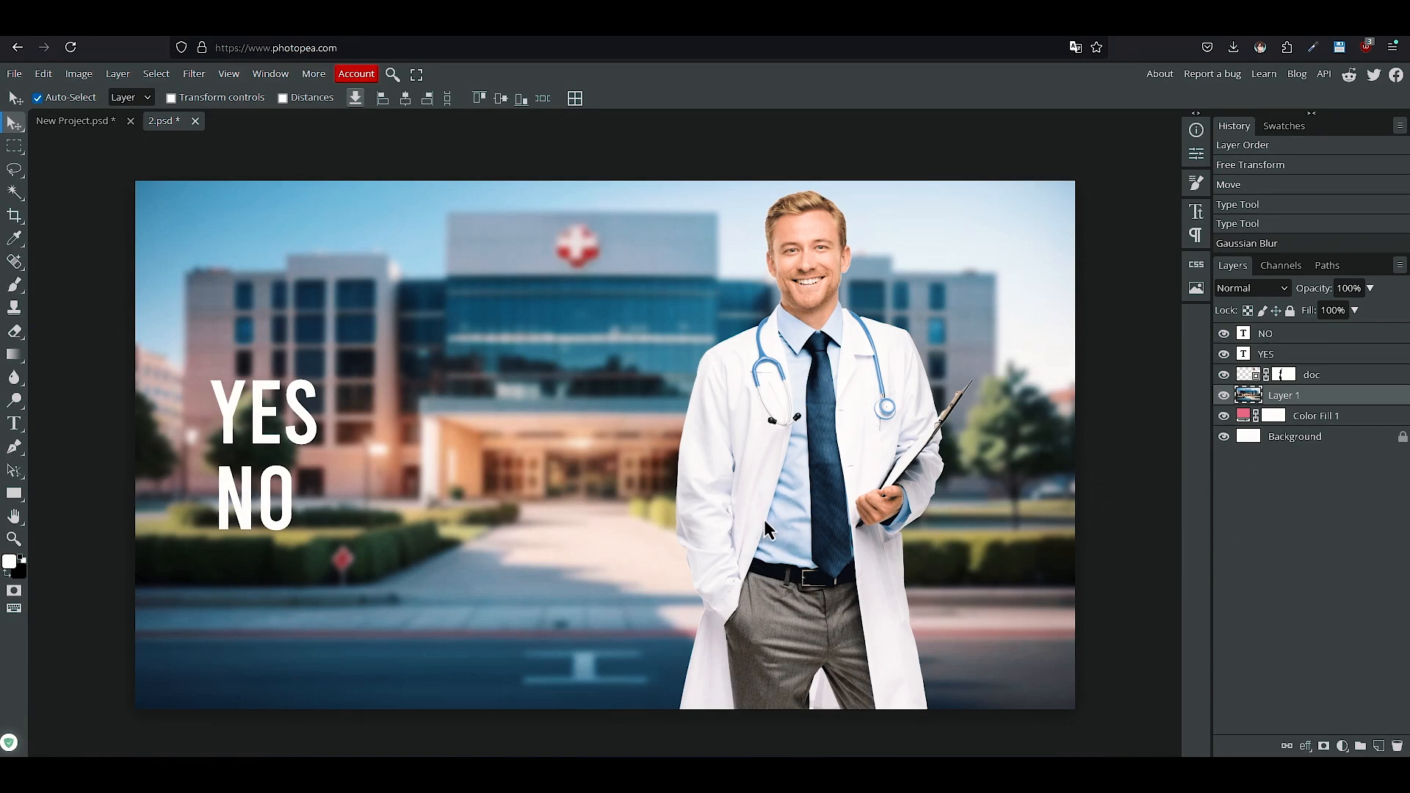
pyautogui.hotkey('ctrl', 'u')
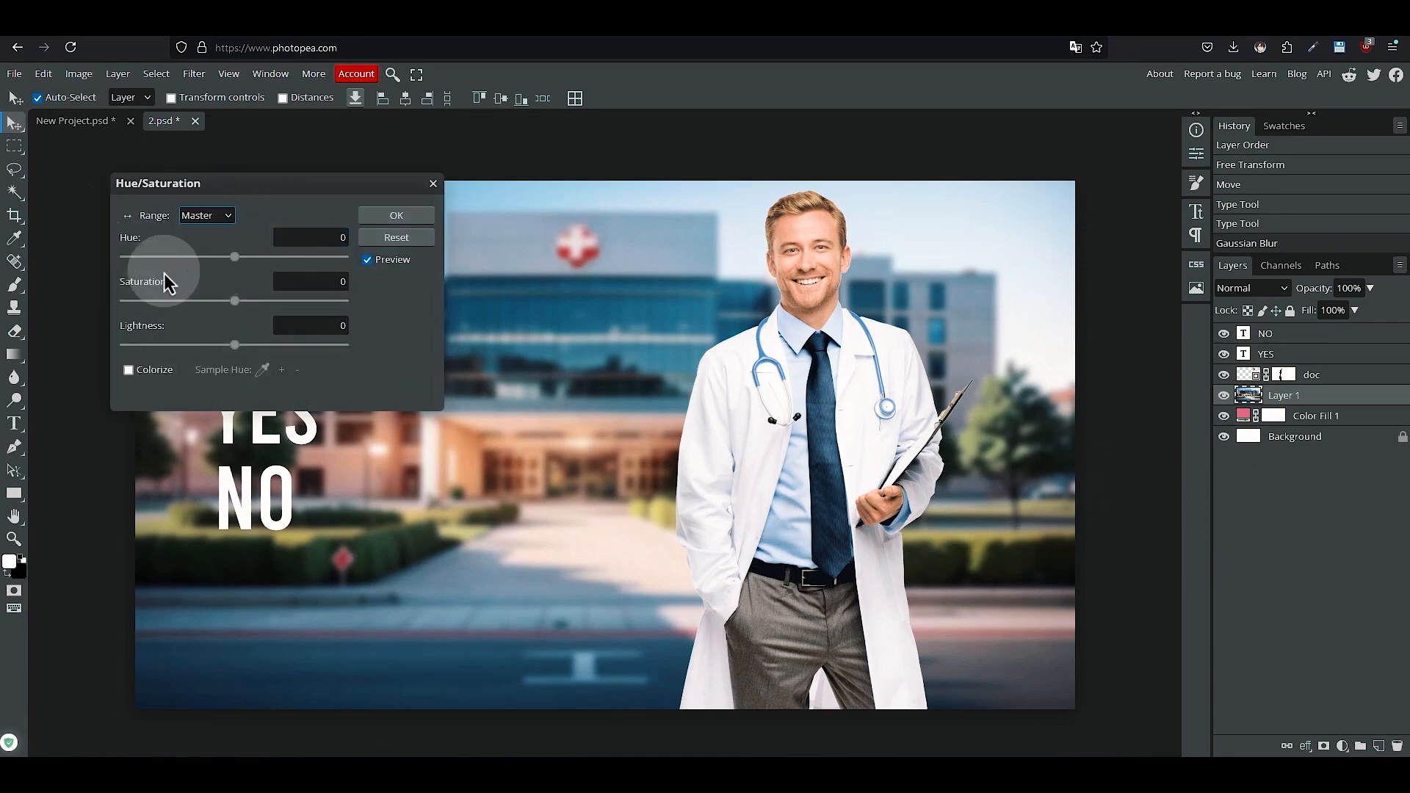
pyautogui.moveTo(234, 301); pyautogui.dragTo(92, 312)
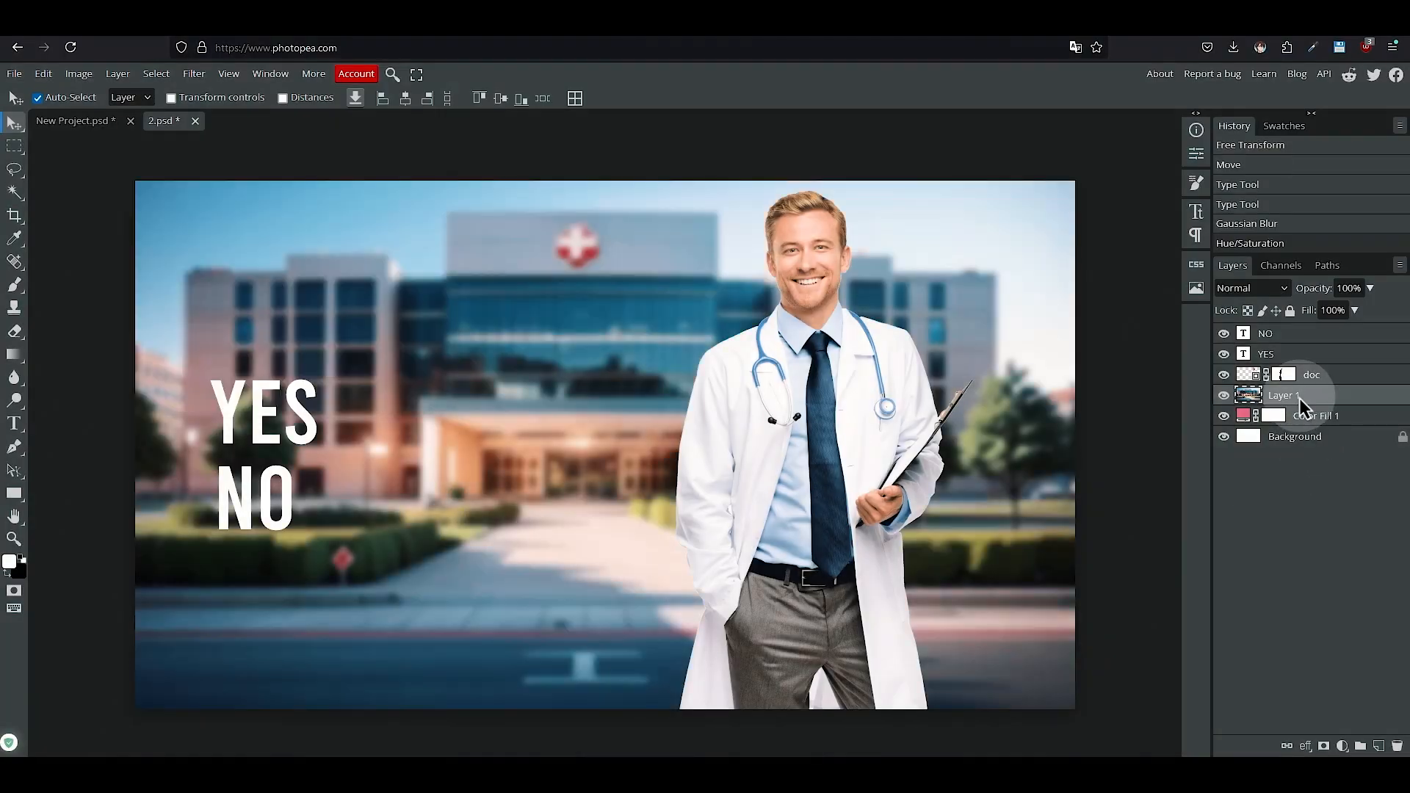
# Convert "Layer 1" to a smart object and desaturate it with a Hue/Saturation smart filter at saturation -100
pyautogui.rightClick(1298, 398)
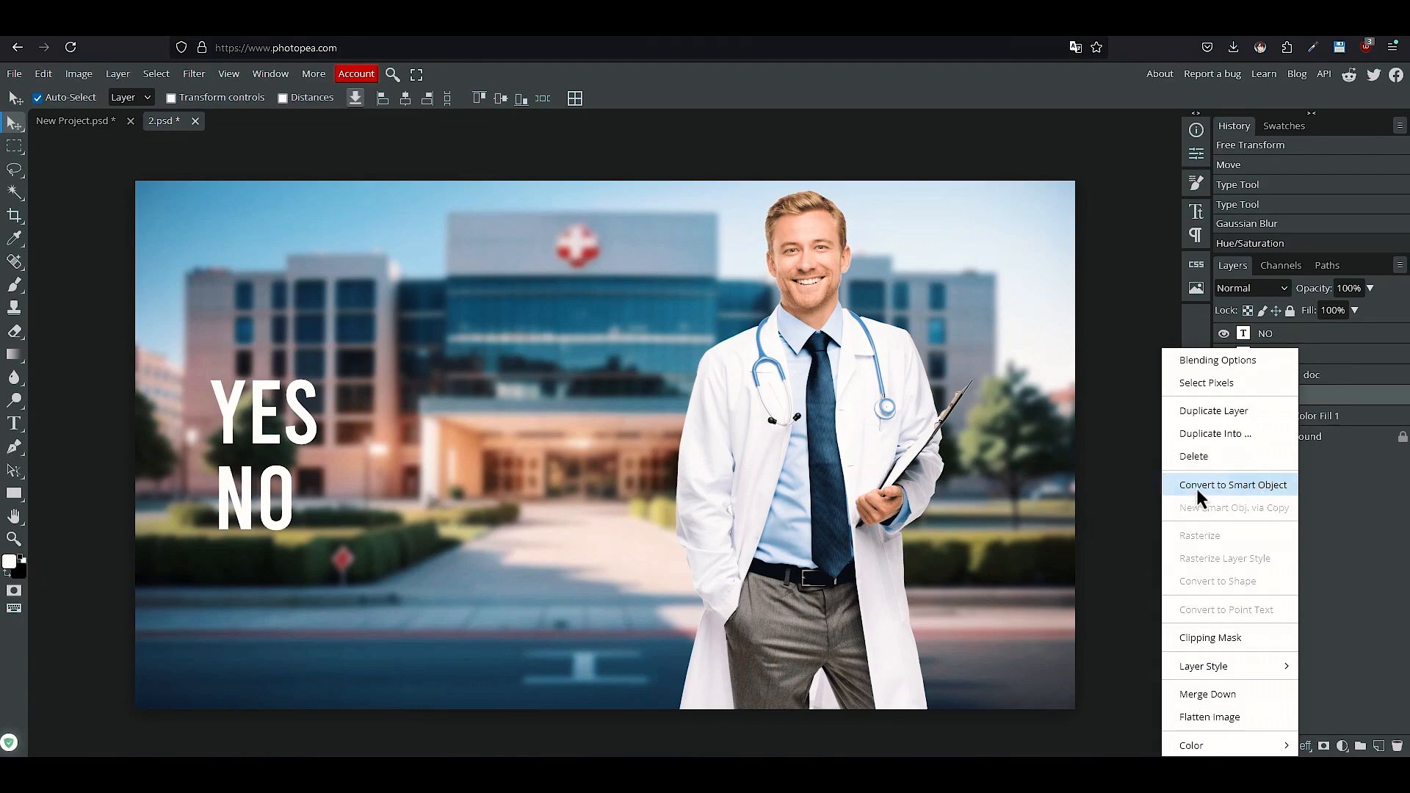
pyautogui.click(1232, 487)
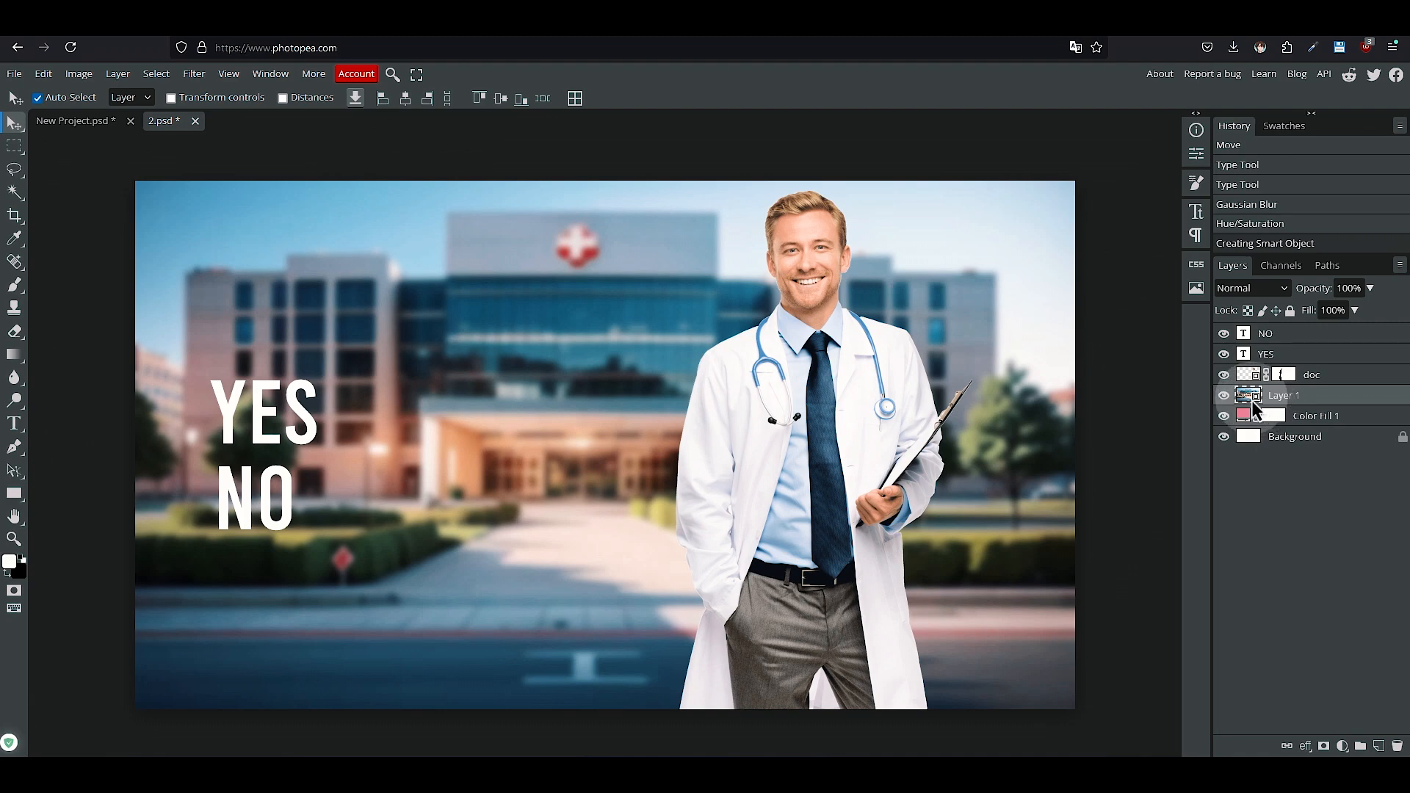
pyautogui.hotkey('ctrl', 'u')
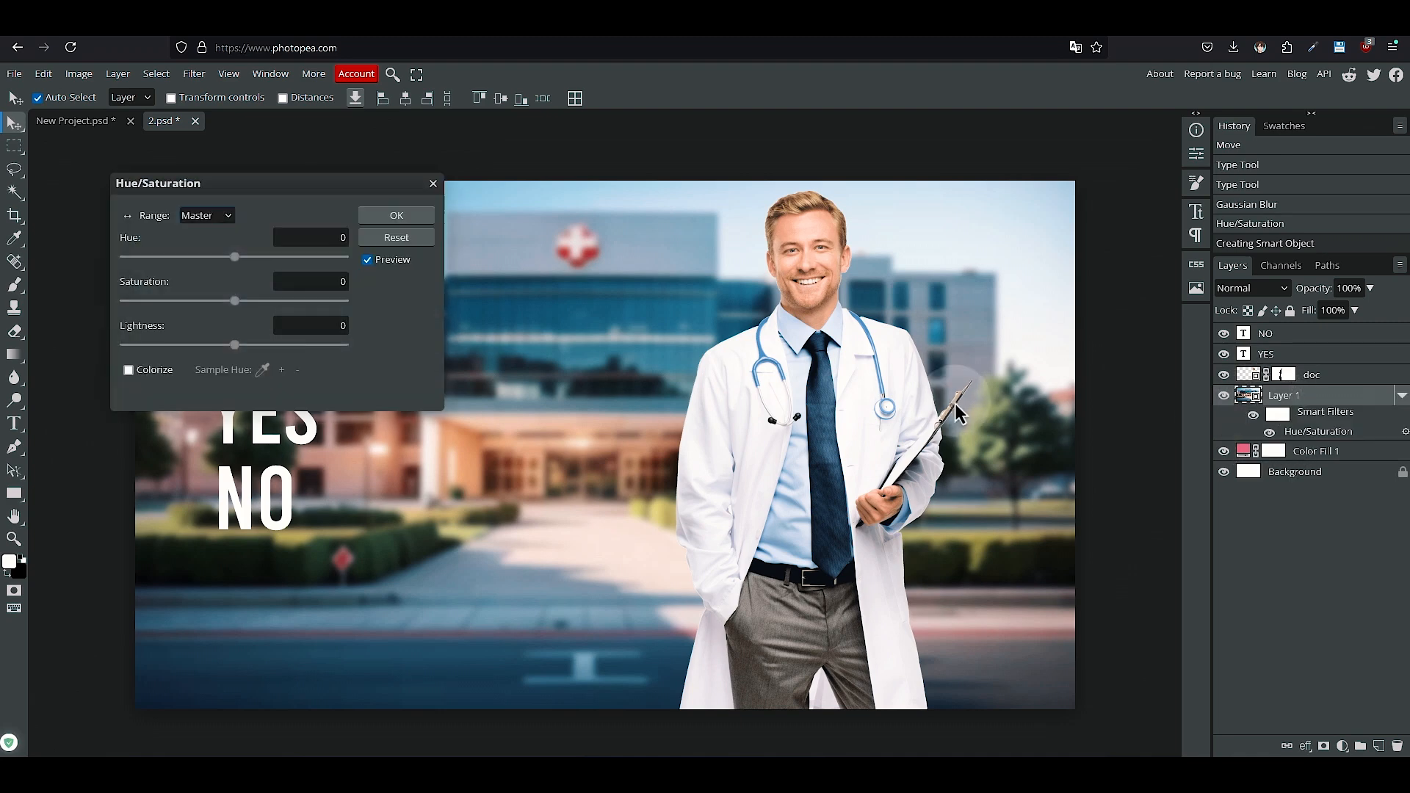
pyautogui.moveTo(235, 301); pyautogui.dragTo(98, 307)
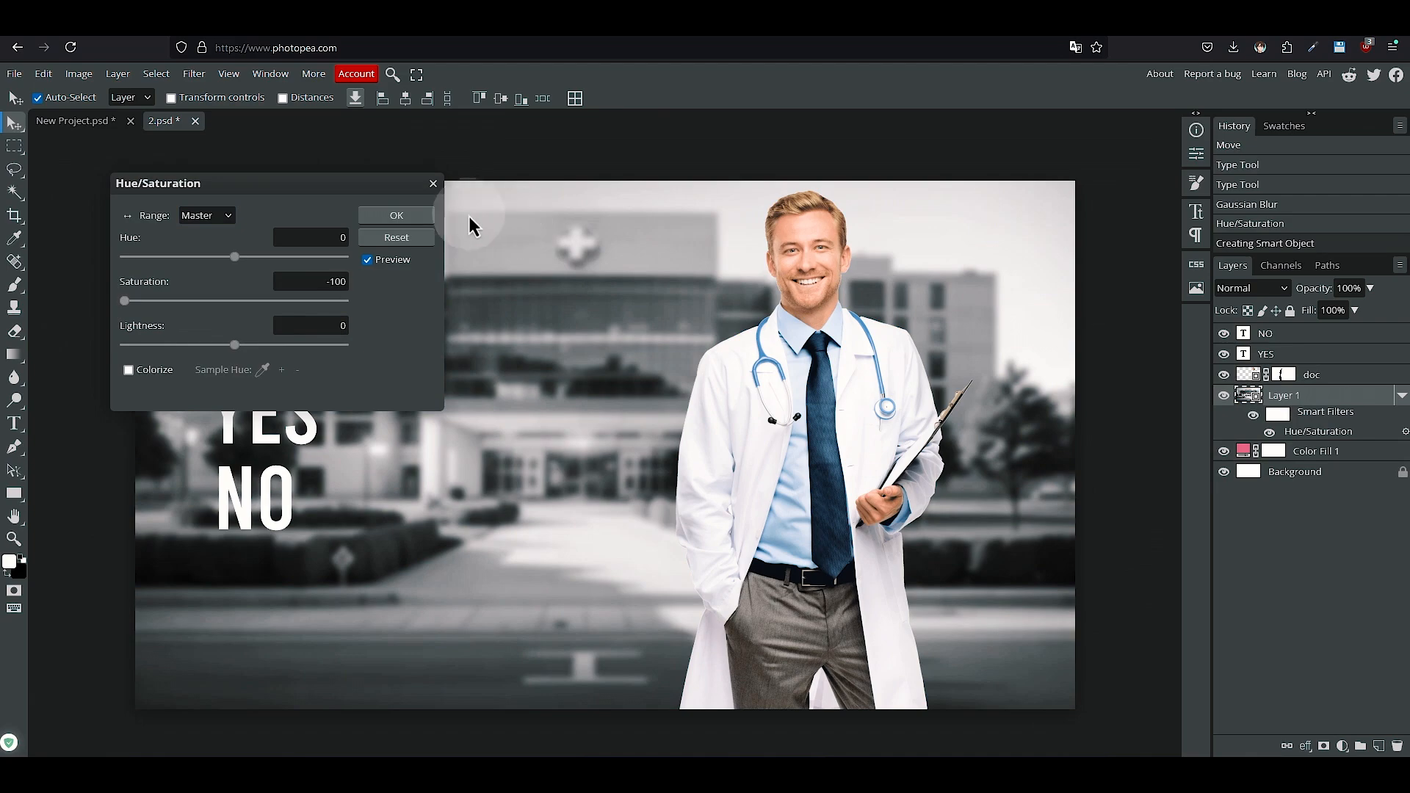
pyautogui.click(397, 215)
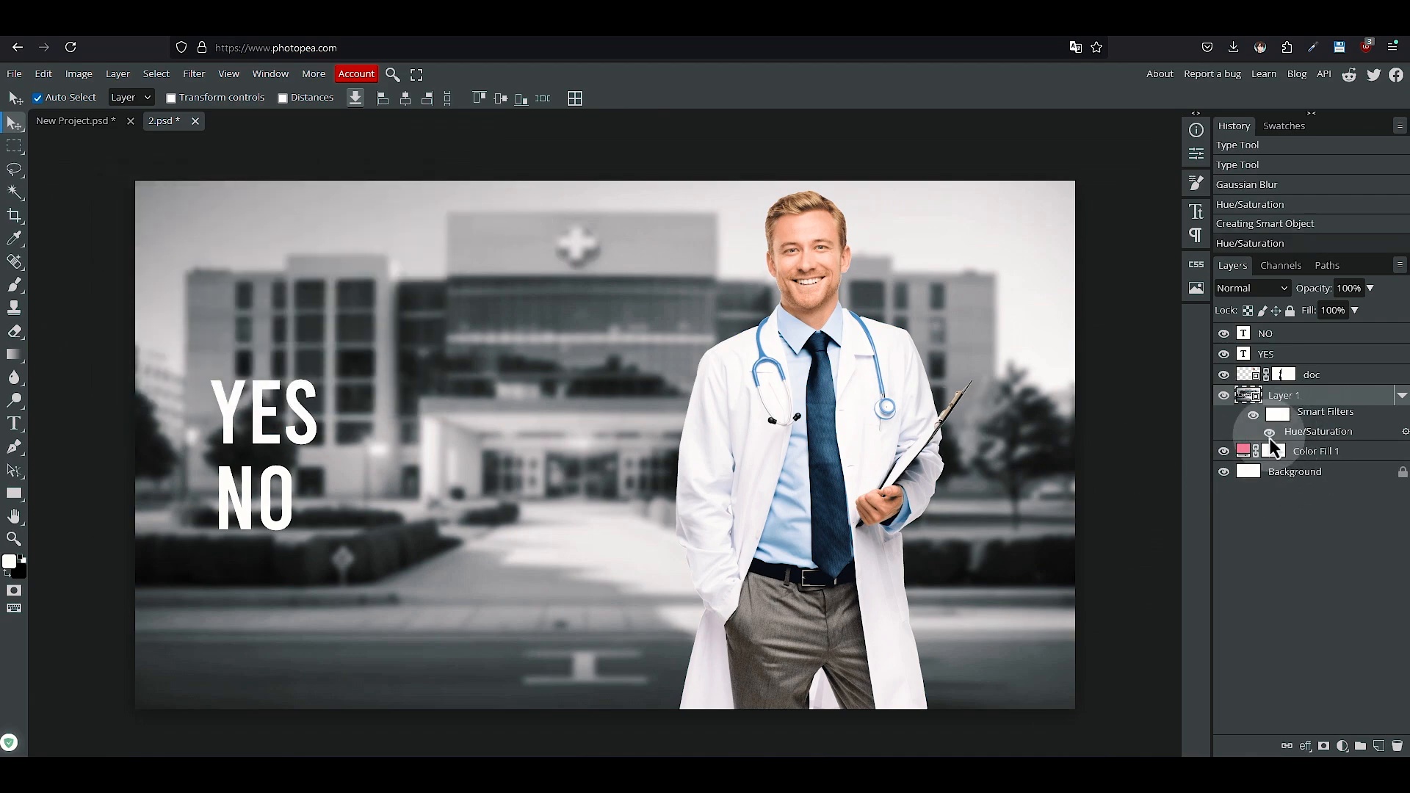
pyautogui.click(1269, 433)
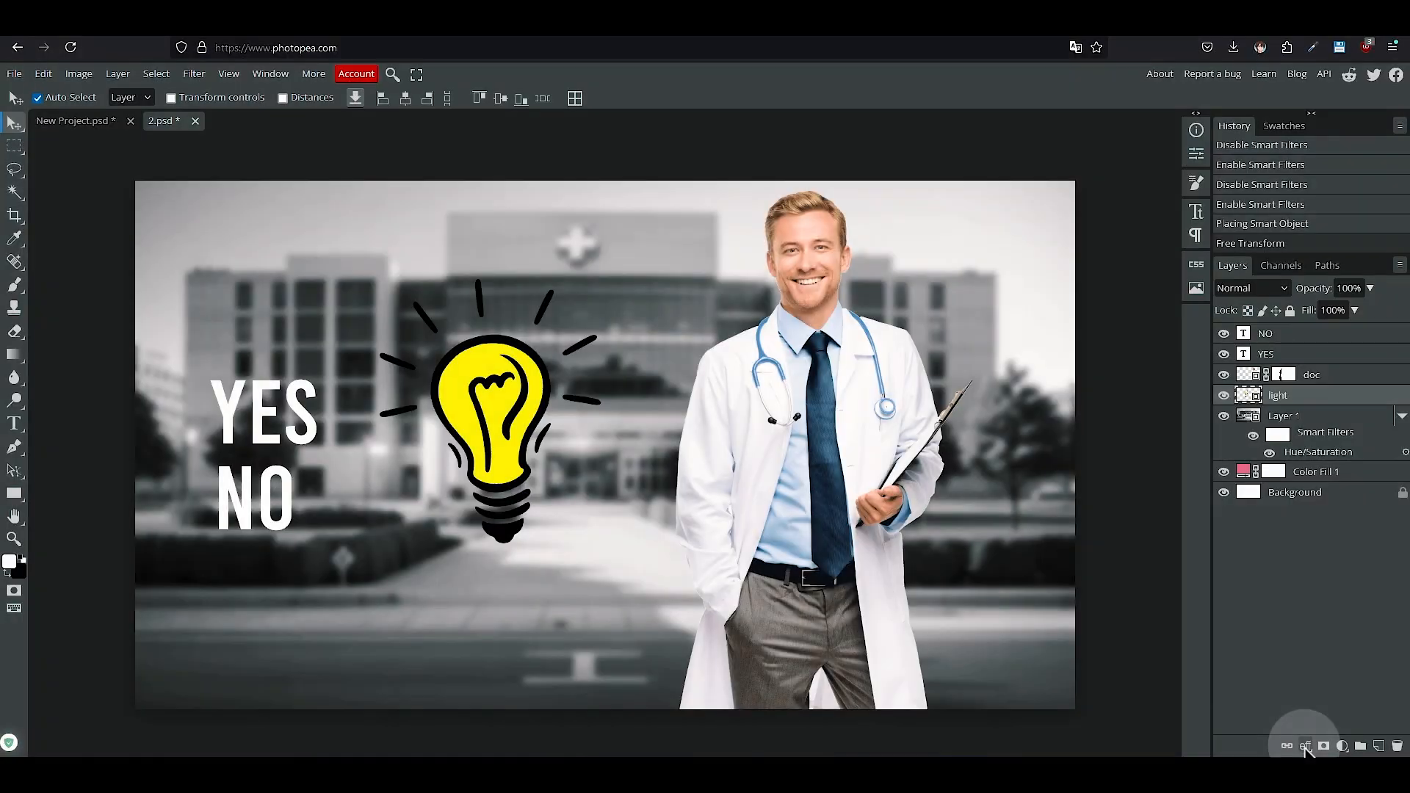
# Add a Color Overlay effect to the "light" bulb layer using the pinkish red ec015f
pyautogui.click(1304, 746)
pyautogui.click(1345, 610)
pyautogui.click(1138, 324)
pyautogui.moveTo(892, 389); pyautogui.dragTo(937, 284)
pyautogui.click(1066, 274)
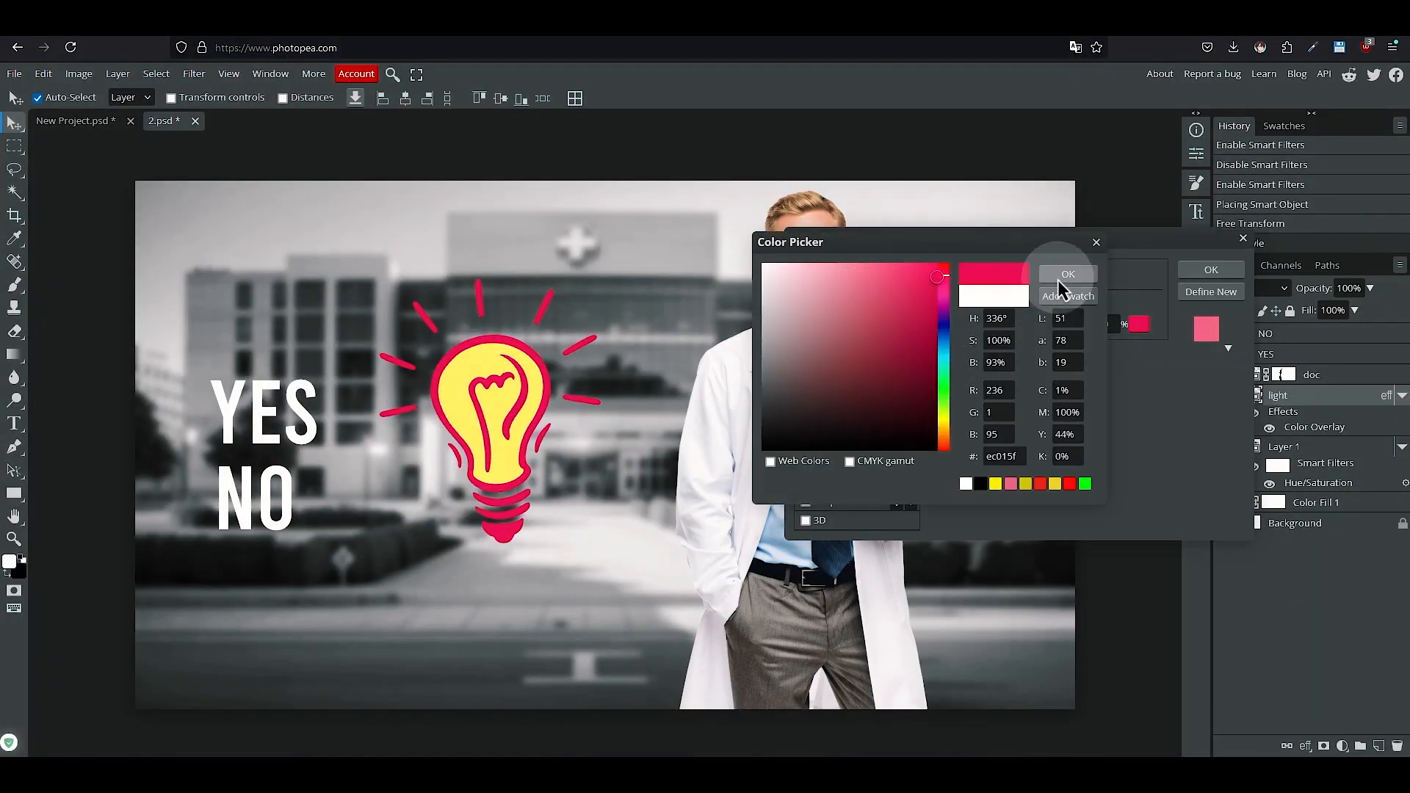
# Change the bulb's Color Overlay to bright blue 007eff and apply the layer style
pyautogui.click(1050, 304)
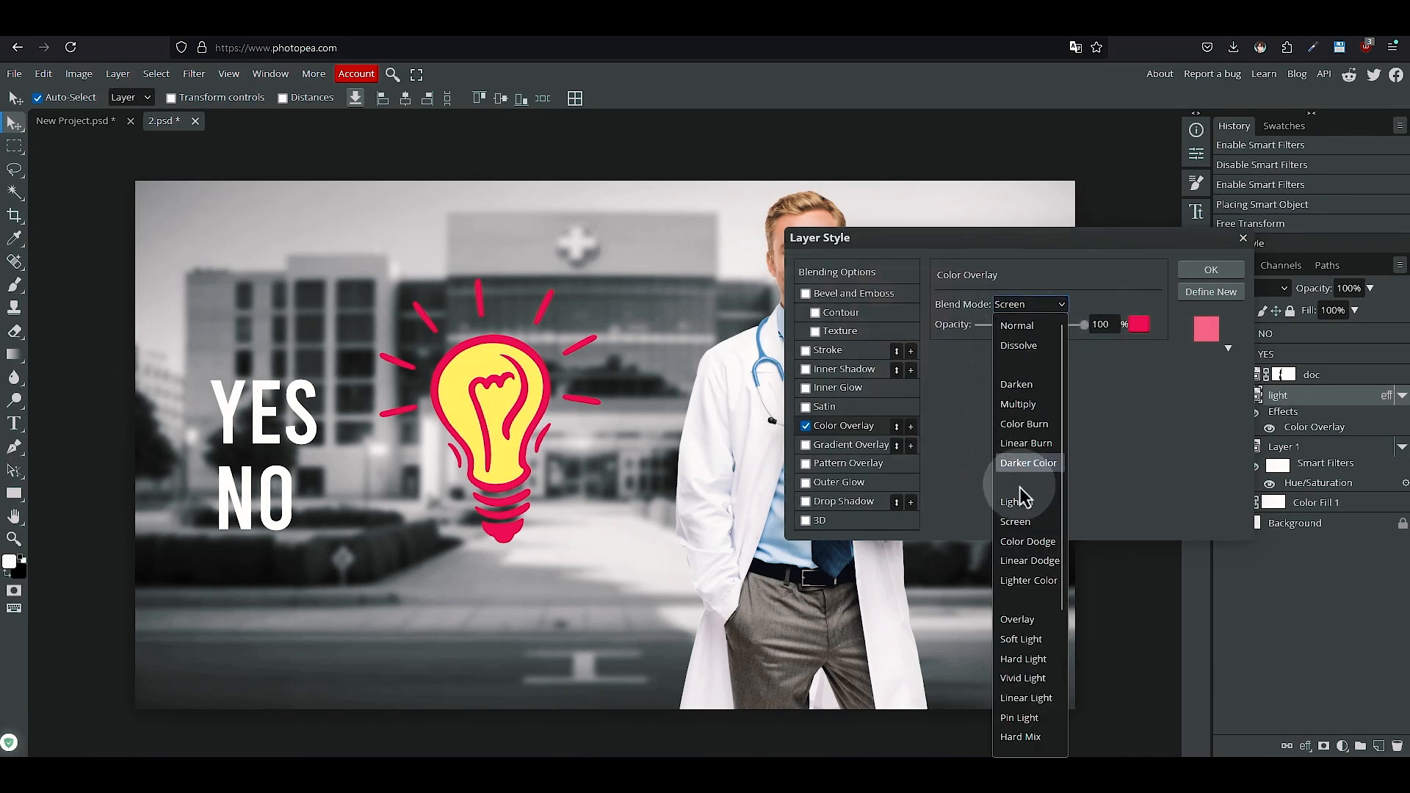
pyautogui.click(1036, 539)
pyautogui.click(1140, 331)
pyautogui.moveTo(872, 362); pyautogui.dragTo(966, 247)
pyautogui.moveTo(944, 330); pyautogui.dragTo(944, 341)
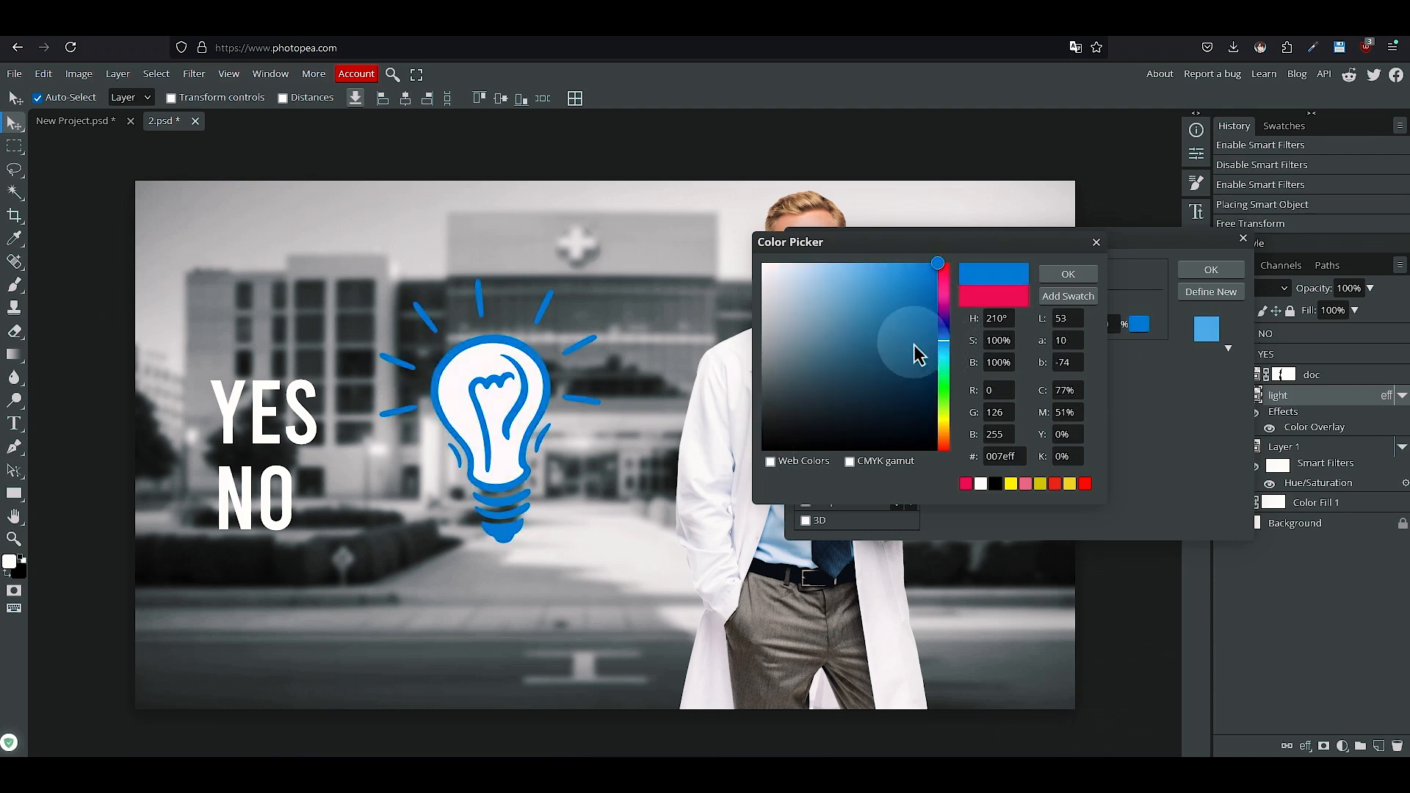
pyautogui.moveTo(931, 274); pyautogui.dragTo(945, 250)
pyautogui.click(1068, 273)
pyautogui.click(1211, 270)
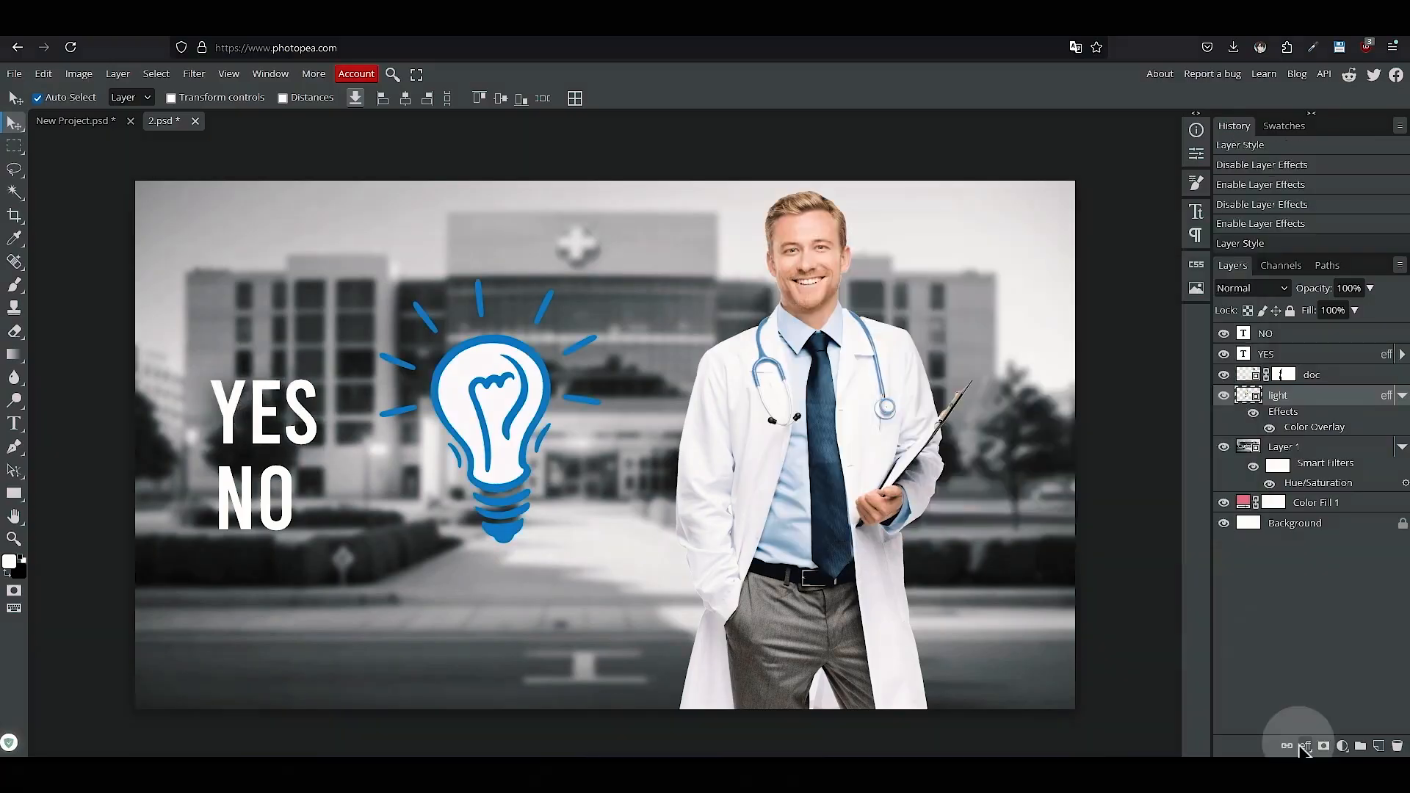
# Add a Drop Shadow to the "light" bulb layer and adjust the shadow's distance
pyautogui.click(1305, 743)
pyautogui.click(1341, 702)
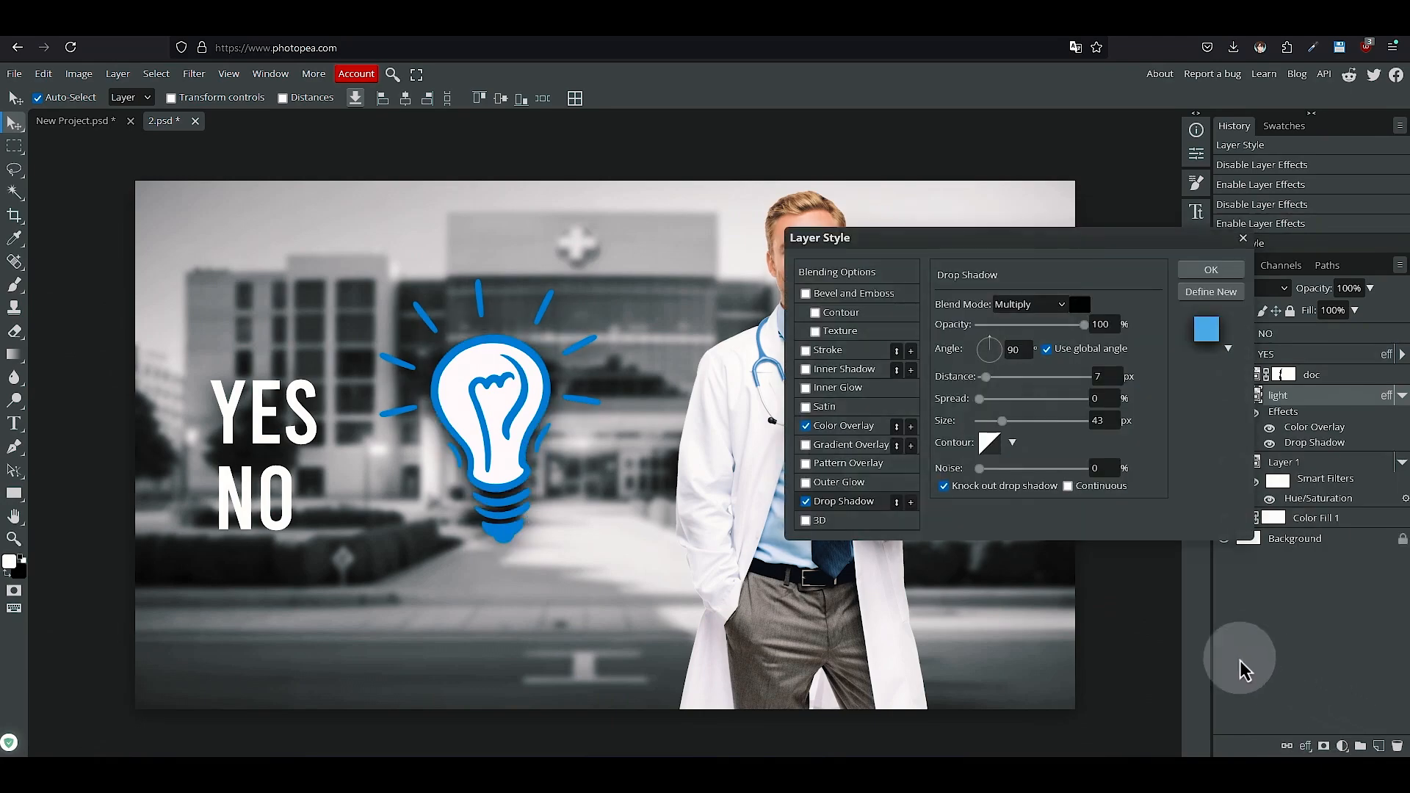
pyautogui.moveTo(987, 376); pyautogui.dragTo(990, 422)
pyautogui.moveTo(1048, 376); pyautogui.dragTo(987, 389)
pyautogui.press('Return')
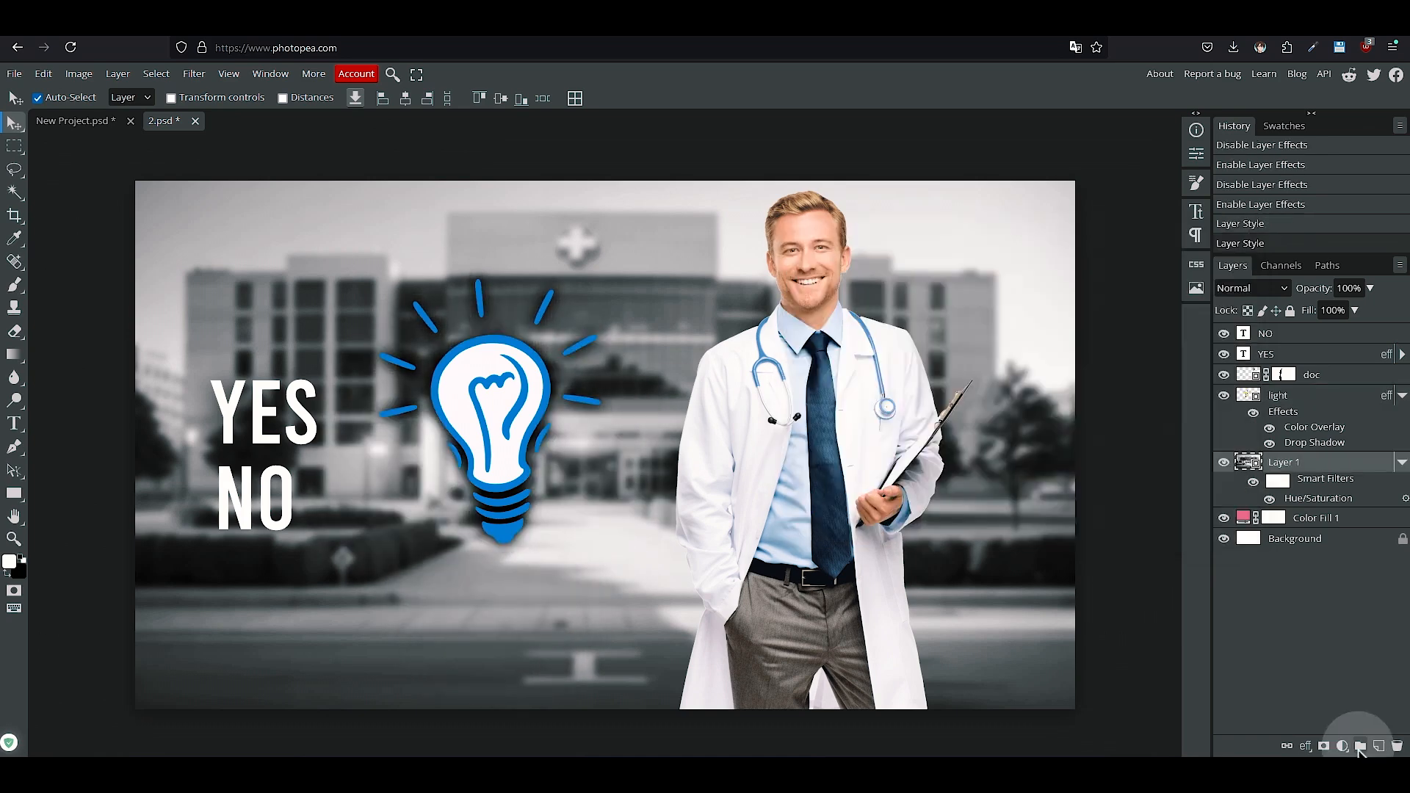
# Darken the background with a Curves adjustment clipped to "Layer 1", lowering the white point's output to 129
pyautogui.click(1341, 746)
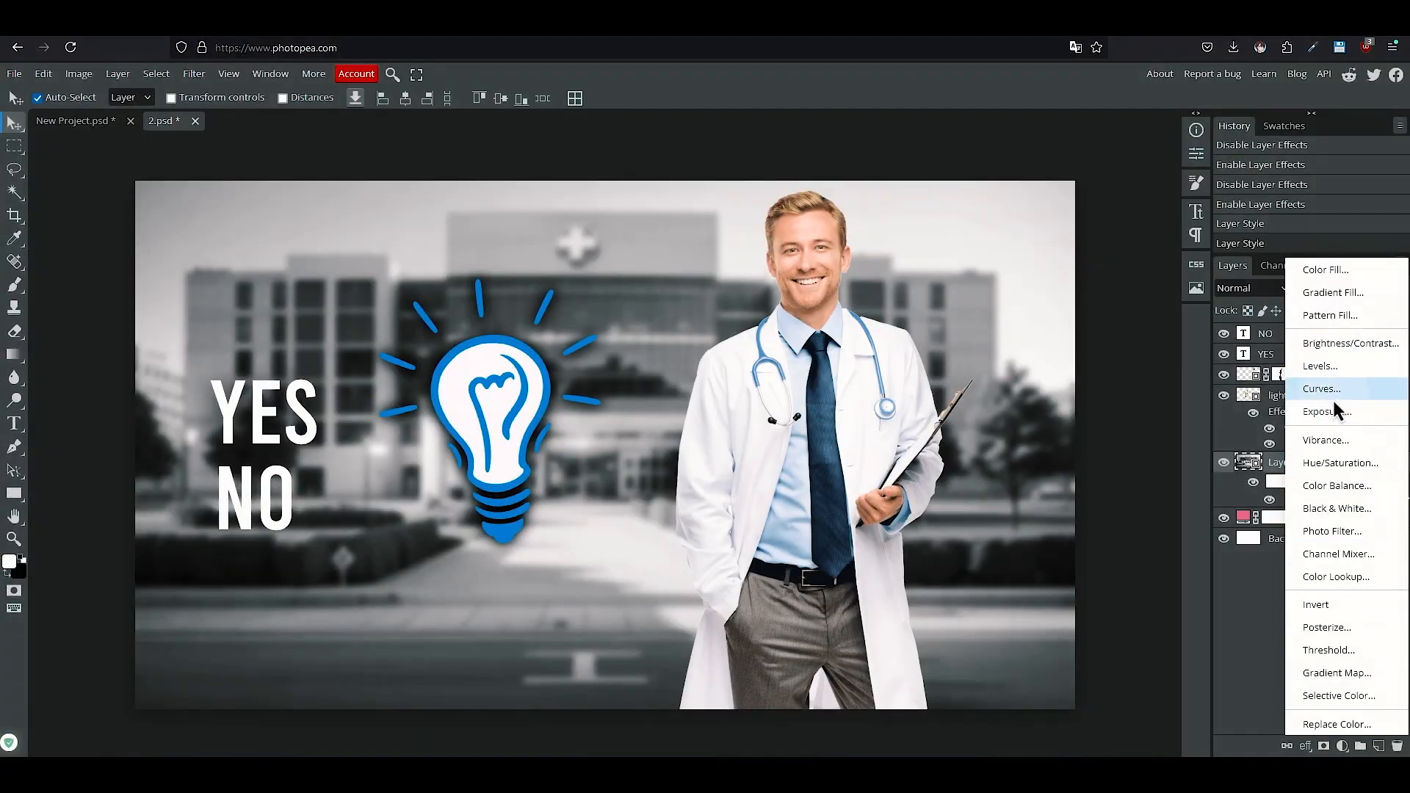
pyautogui.click(1332, 393)
pyautogui.moveTo(1172, 263); pyautogui.dragTo(1184, 344)
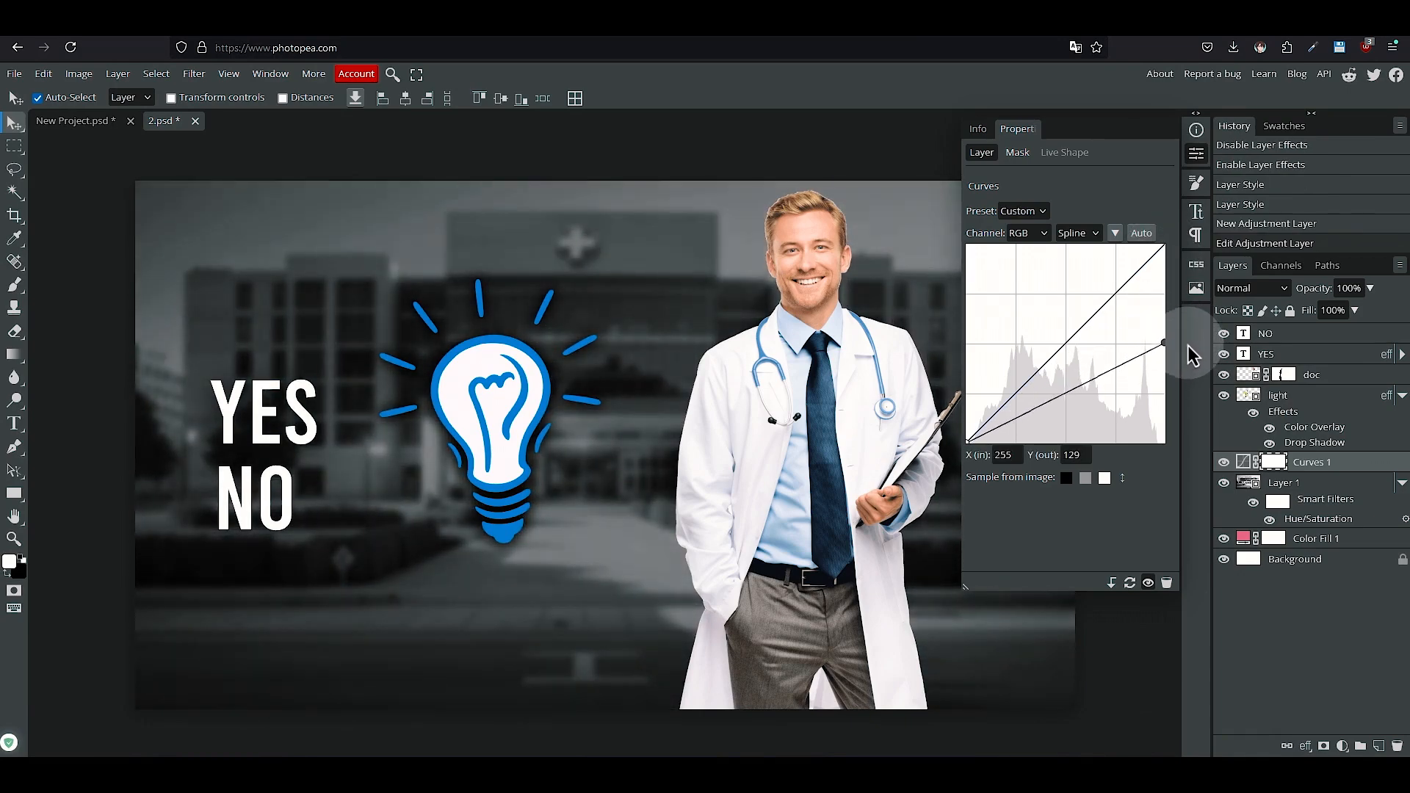
pyautogui.click(1114, 584)
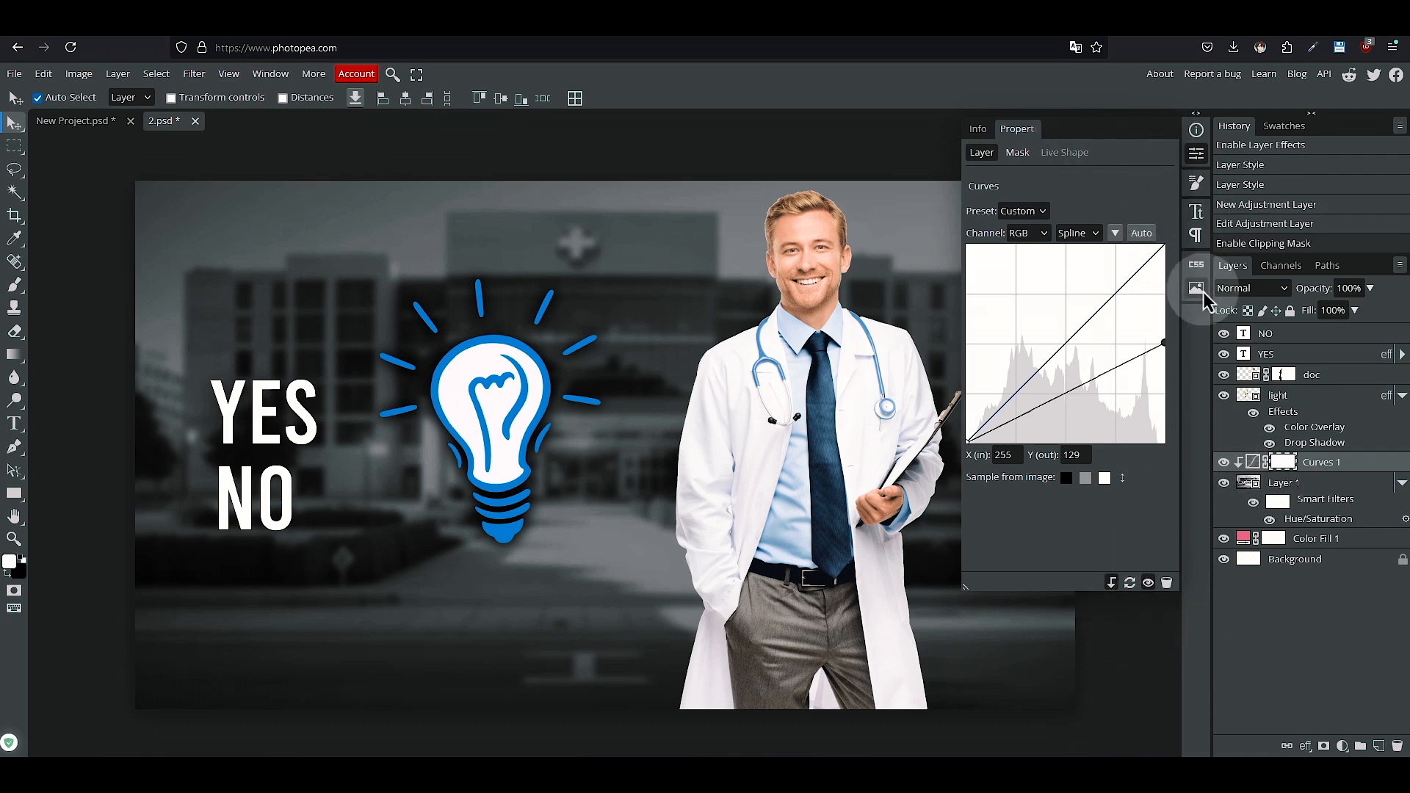
pyautogui.click(1195, 153)
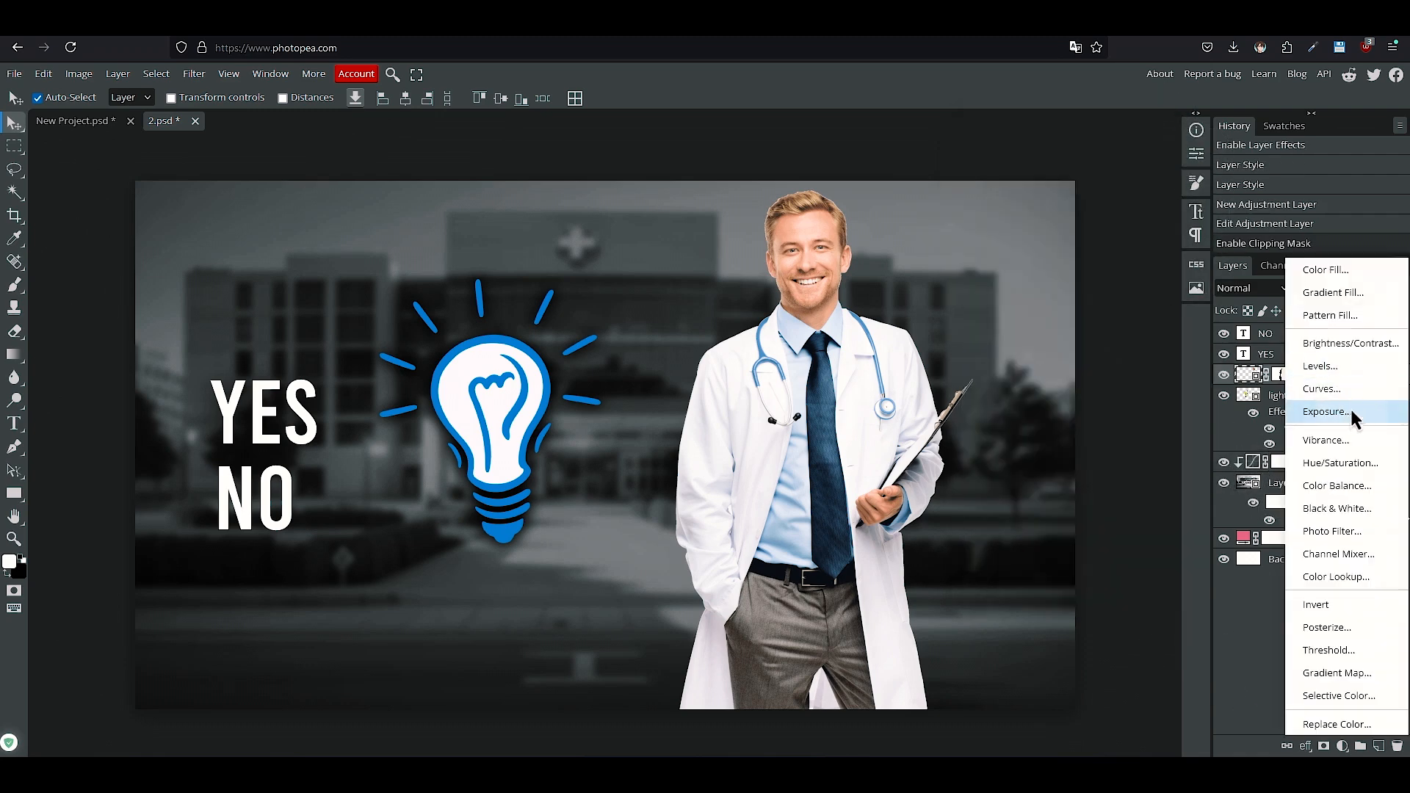
# Add an Exposure adjustment clipped to the "doc" layer and set its offset to -0.04
pyautogui.click(1350, 411)
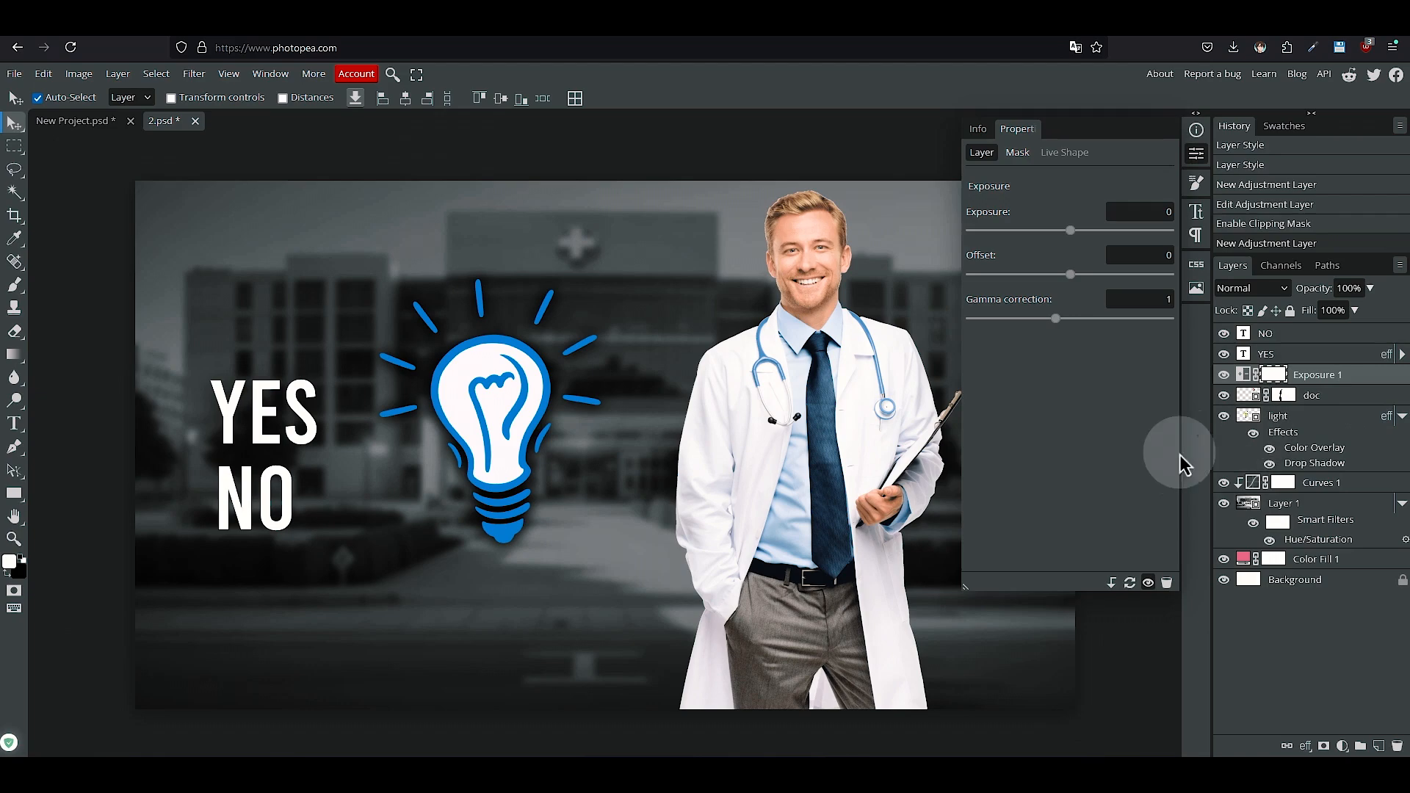
pyautogui.moveTo(1070, 231); pyautogui.dragTo(1065, 276)
pyautogui.click(1111, 582)
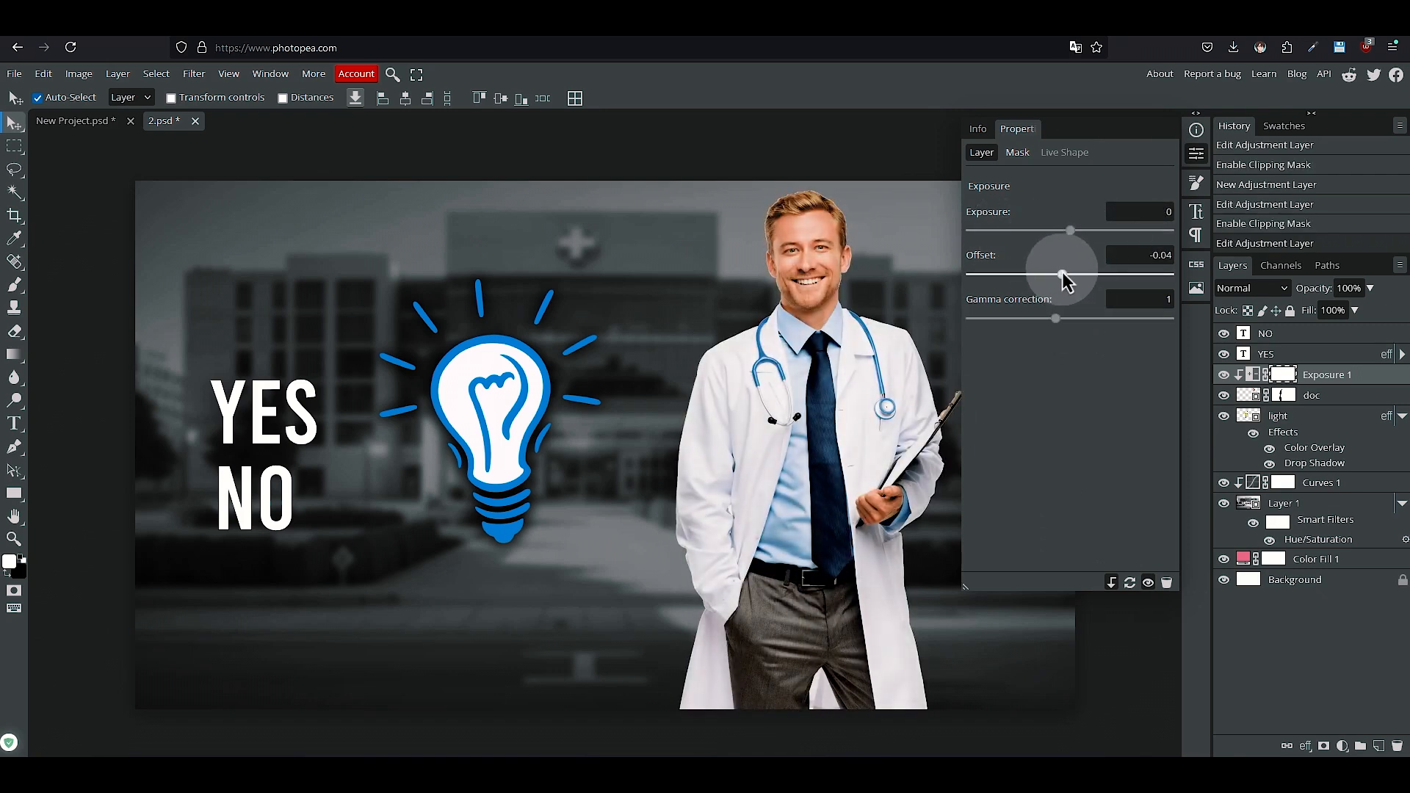
pyautogui.click(1196, 153)
# Start a Camera Raw filter on the "doc" layer with exposure -1, contrast 20, highlights 24, shadows -47 and whites 18
pyautogui.click(194, 73)
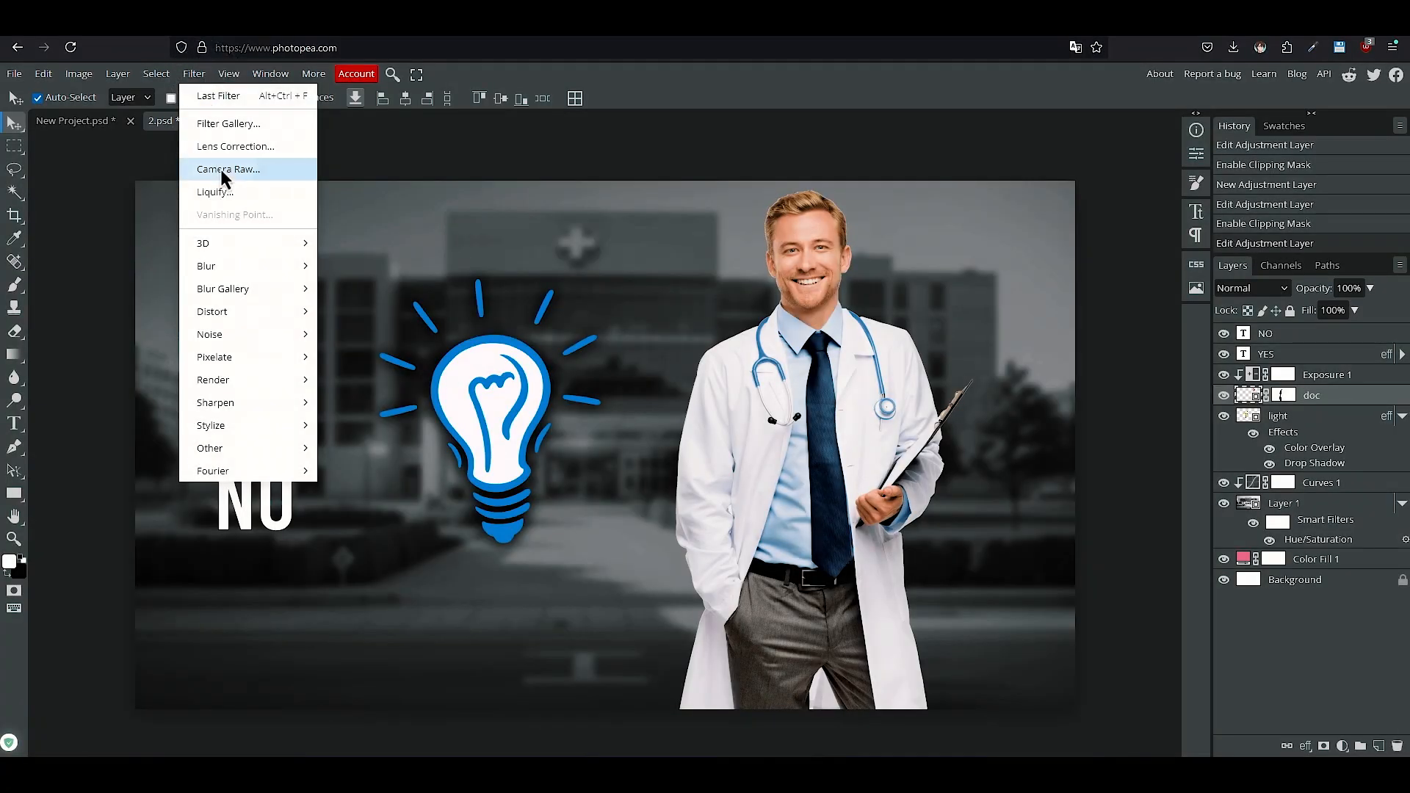
pyautogui.click(220, 169)
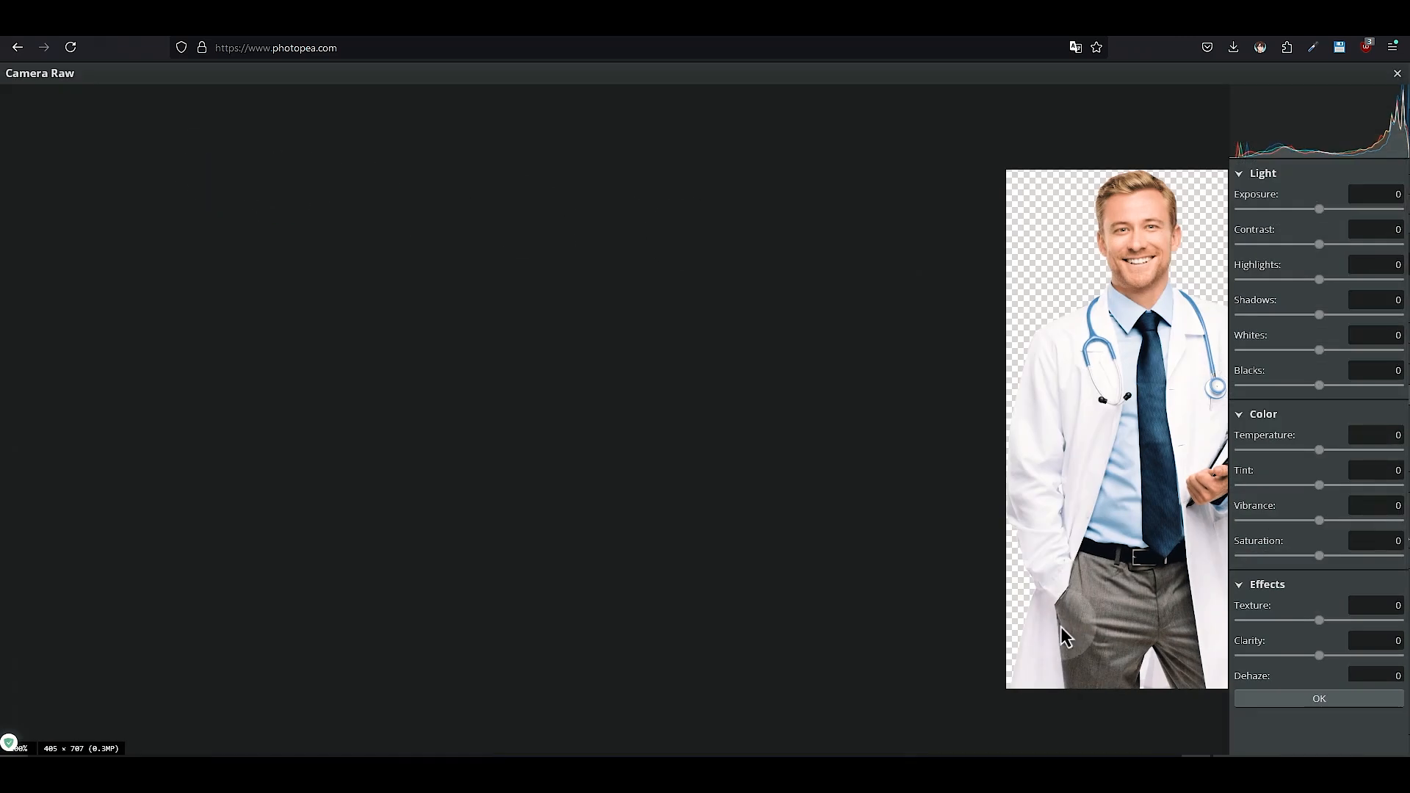
pyautogui.moveTo(1320, 209); pyautogui.dragTo(1333, 351)
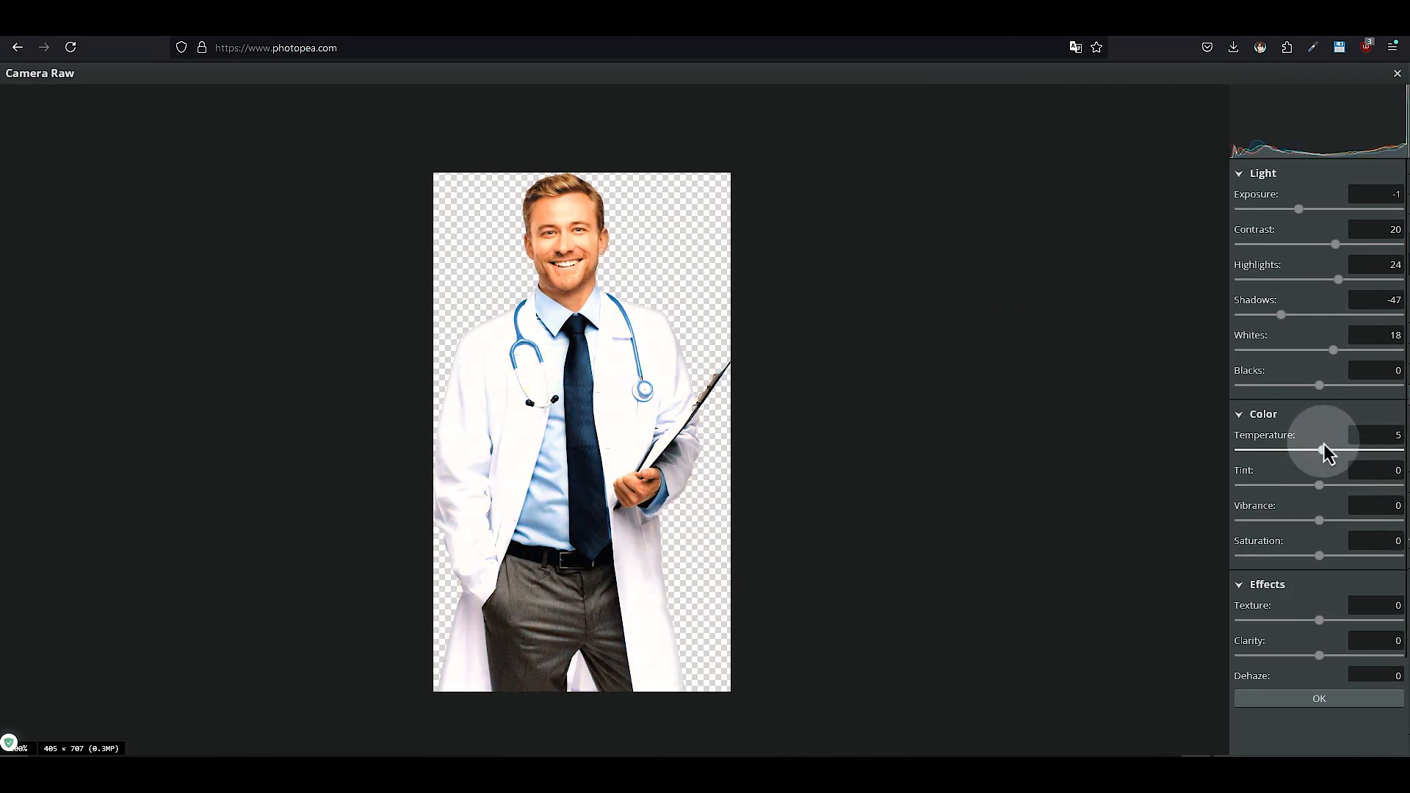
# Set the doctor's Camera Raw vibrance to 9, texture to 44 and clarity to 60, and apply the filter
pyautogui.moveTo(1320, 520)
pyautogui.mouseDown()
pyautogui.moveTo(1395, 521)
pyautogui.moveTo(1337, 522)
pyautogui.mouseUp()
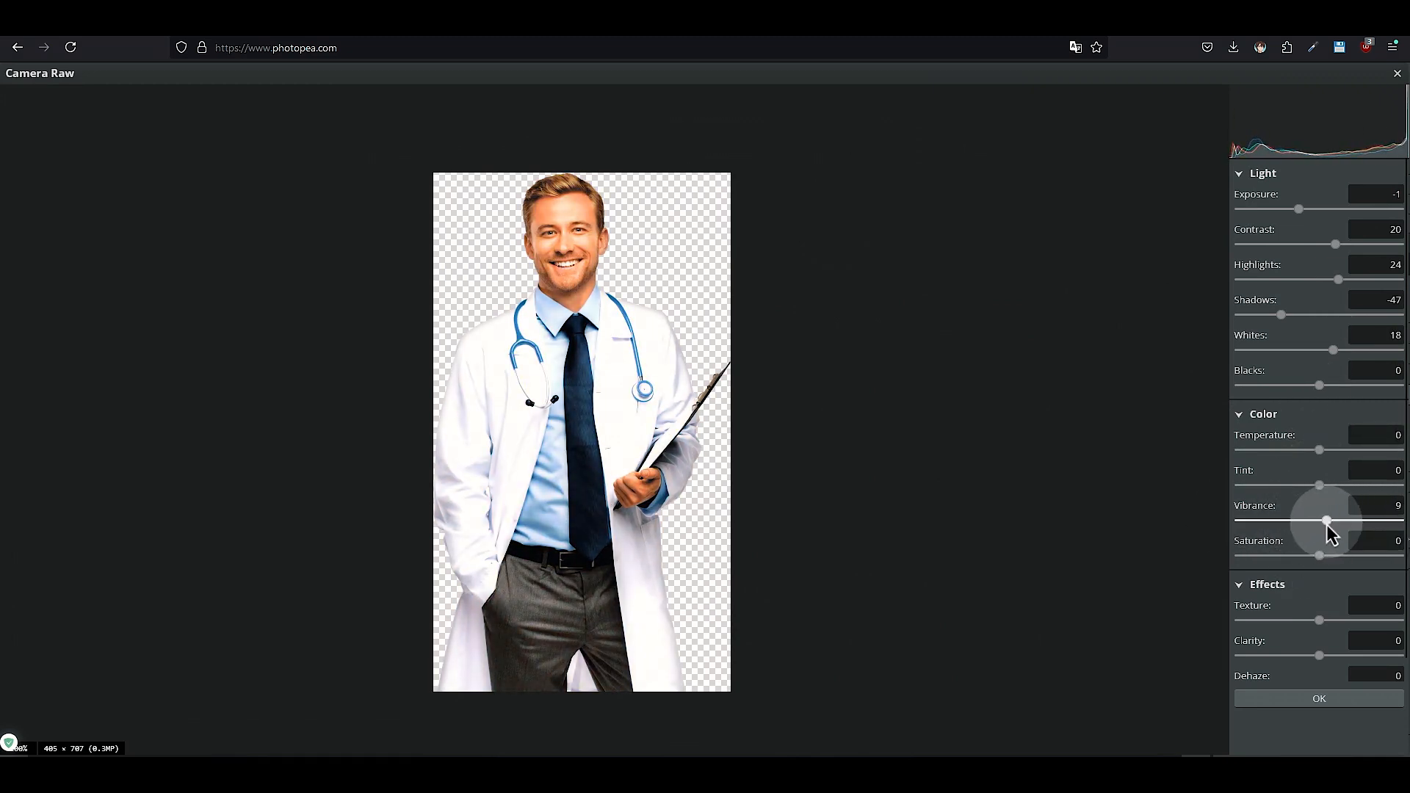
pyautogui.moveTo(1319, 620); pyautogui.dragTo(1355, 621)
pyautogui.moveTo(1319, 656); pyautogui.dragTo(1367, 656)
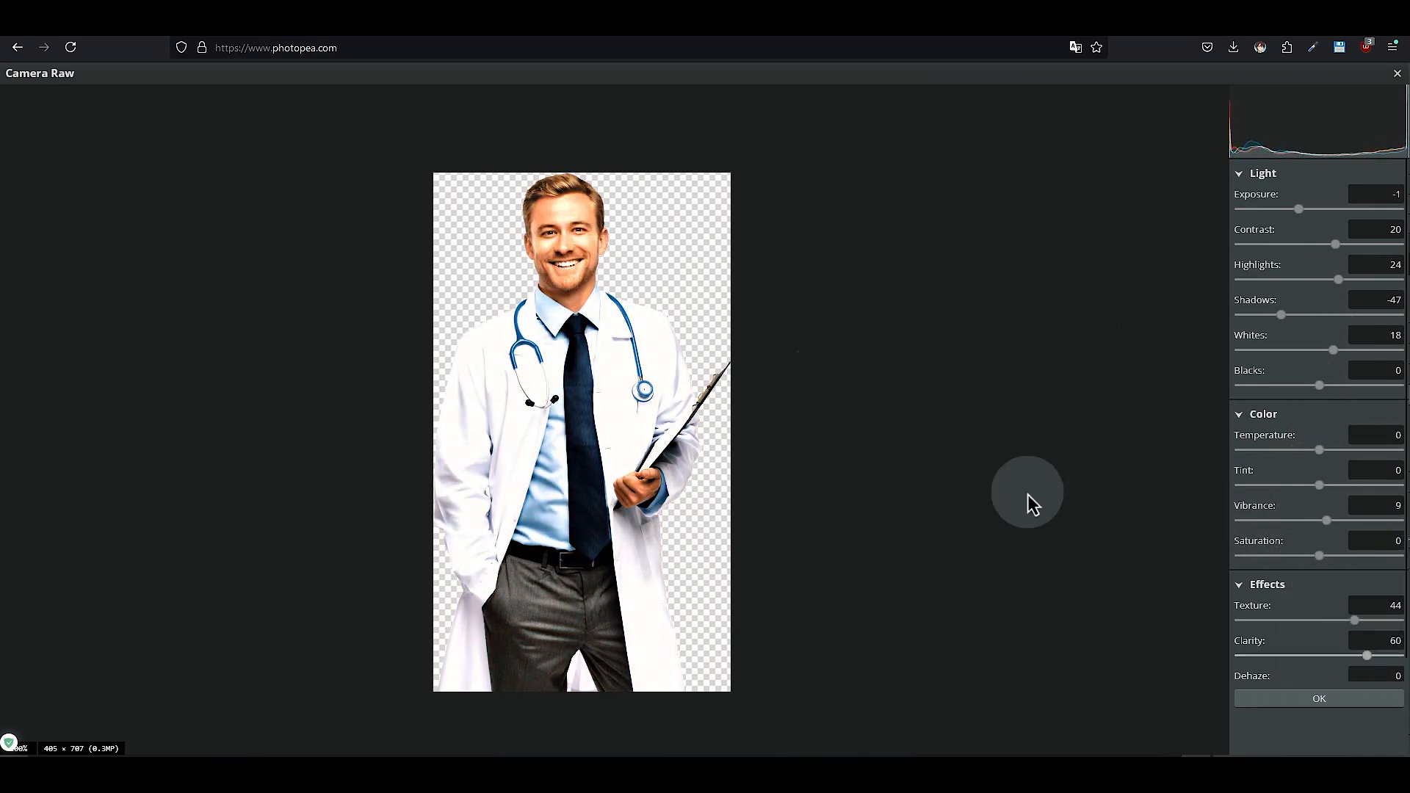
pyautogui.click(1320, 701)
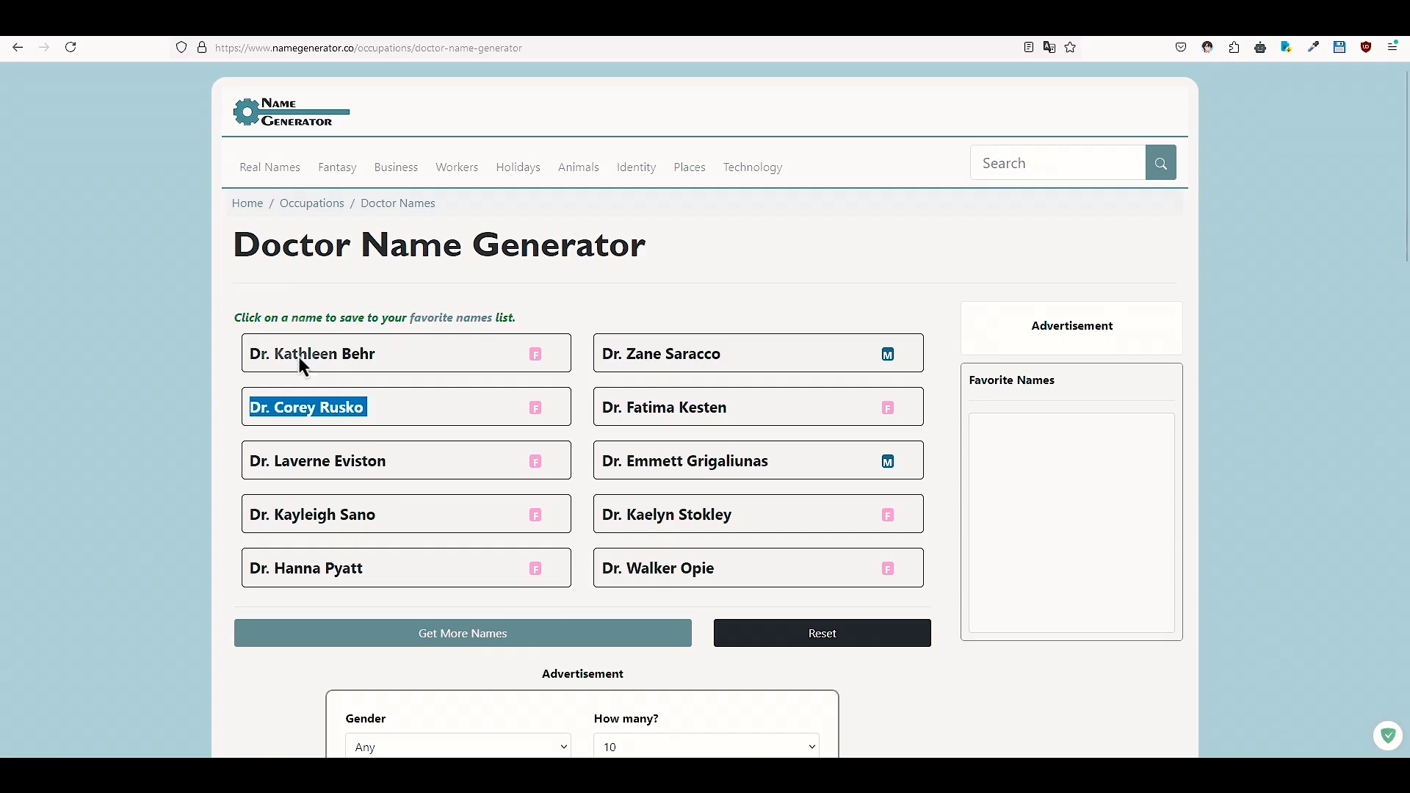
# Copy the second doctor name in the first column of the Doctor Name Generator page
pyautogui.moveTo(234, 245); pyautogui.dragTo(646, 246)
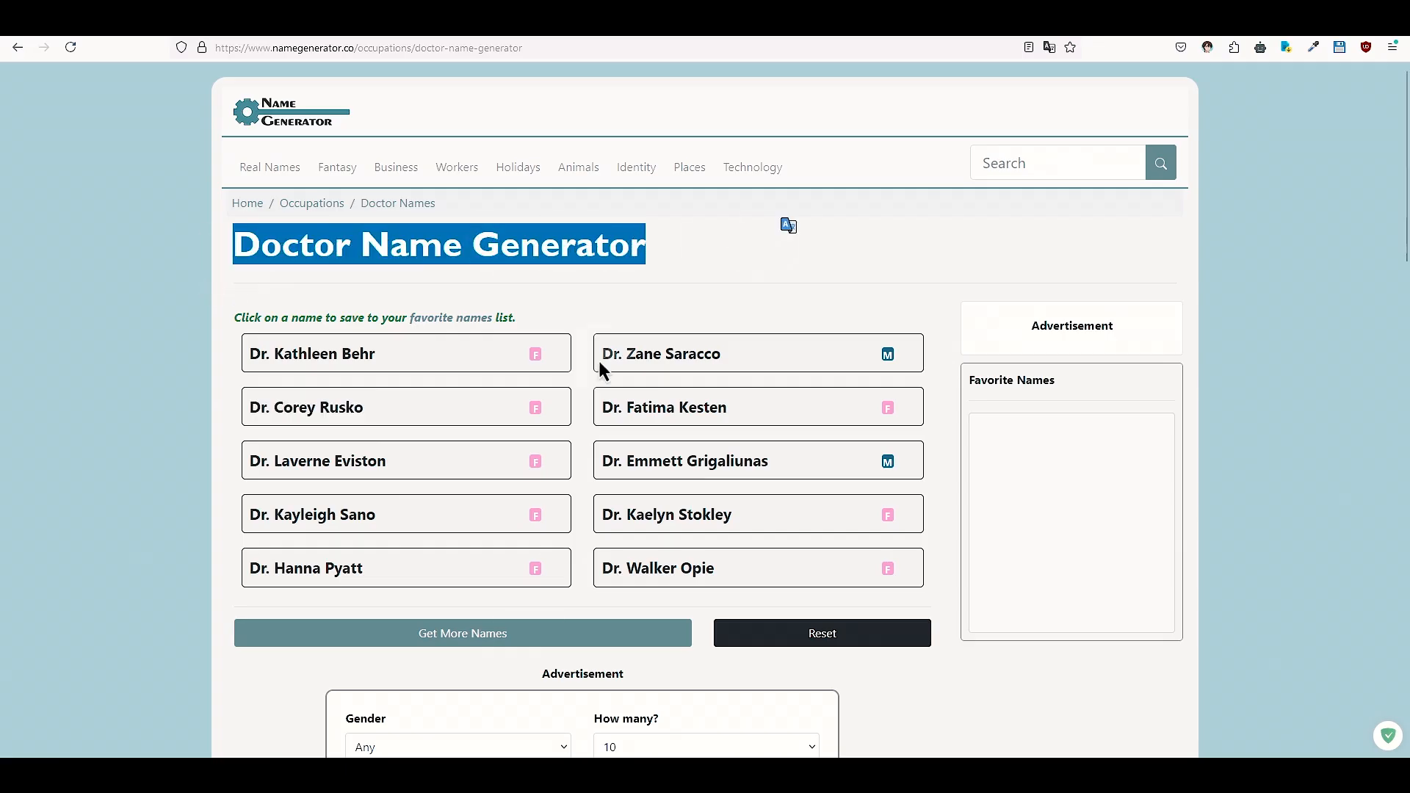
pyautogui.moveTo(365, 408); pyautogui.dragTo(251, 411)
pyautogui.rightClick(324, 409)
# Switch to Photopea, paste the doctor's name as white Bebas text without the surname, and place it beside the doctor
pyautogui.click(371, 36)
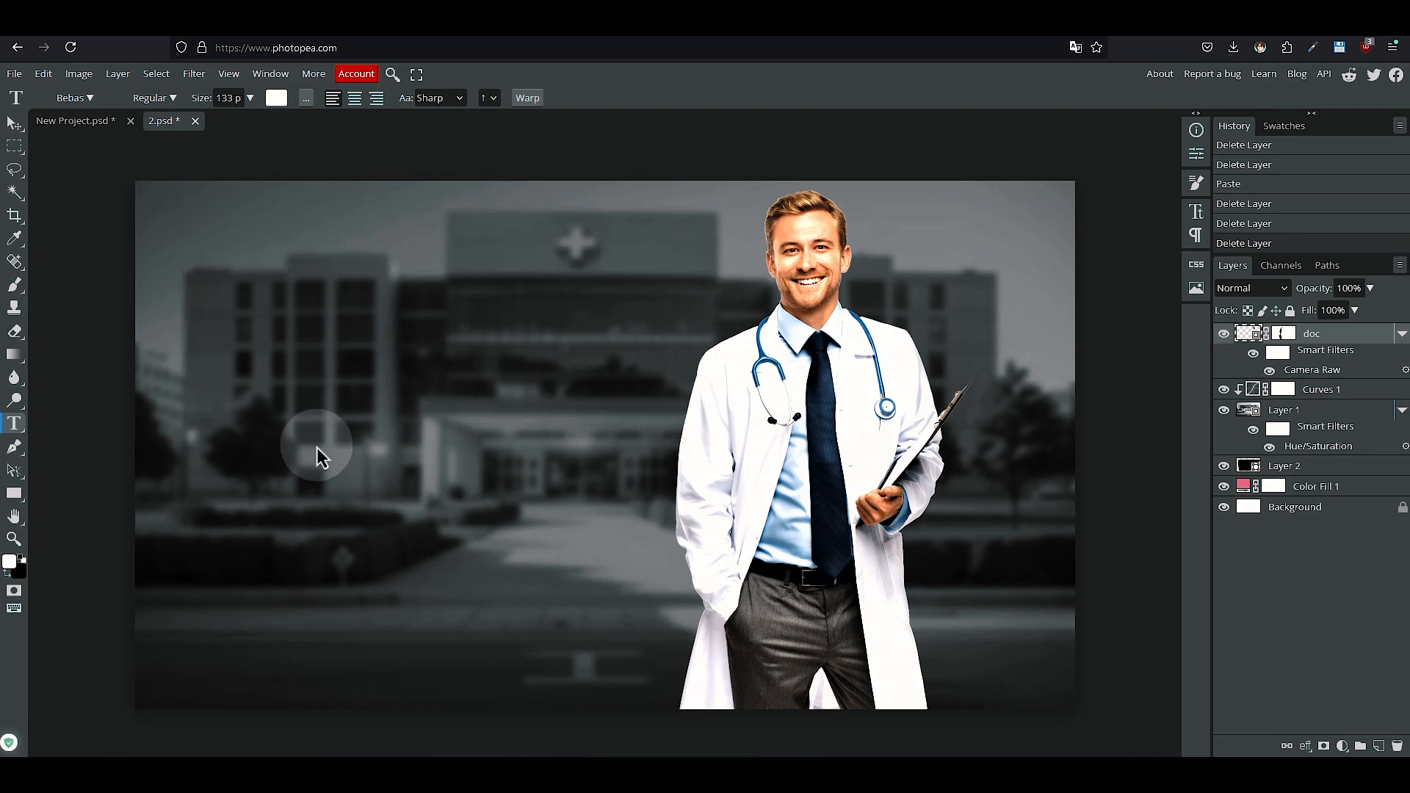
pyautogui.click(387, 437)
pyautogui.moveTo(703, 332); pyautogui.dragTo(977, 339)
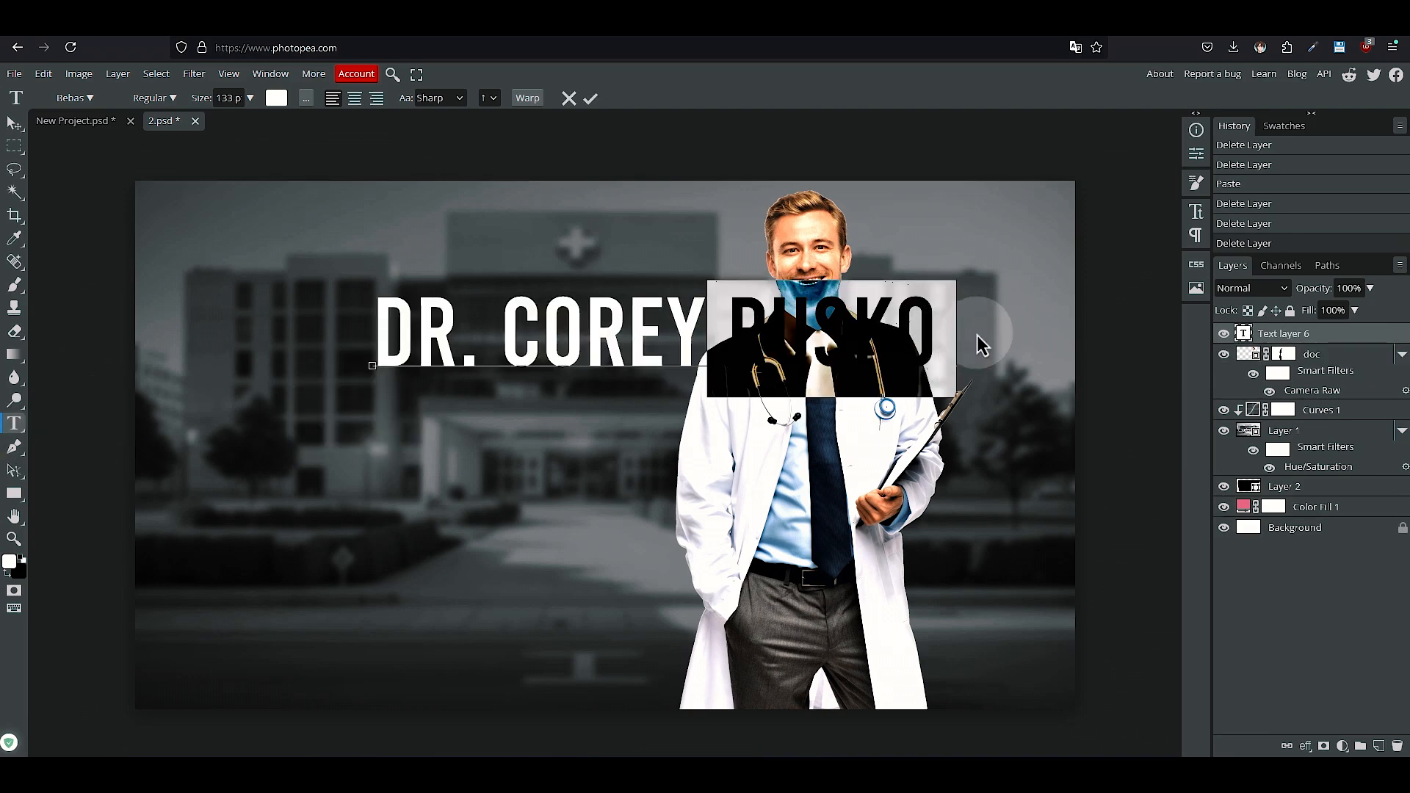
pyautogui.press('BackSpace')
pyautogui.click(14, 123)
pyautogui.moveTo(576, 338); pyautogui.dragTo(425, 375)
# Add the doctor's surname as a separate text layer below the first name, lining up their right edges
pyautogui.click(14, 424)
pyautogui.click(302, 481)
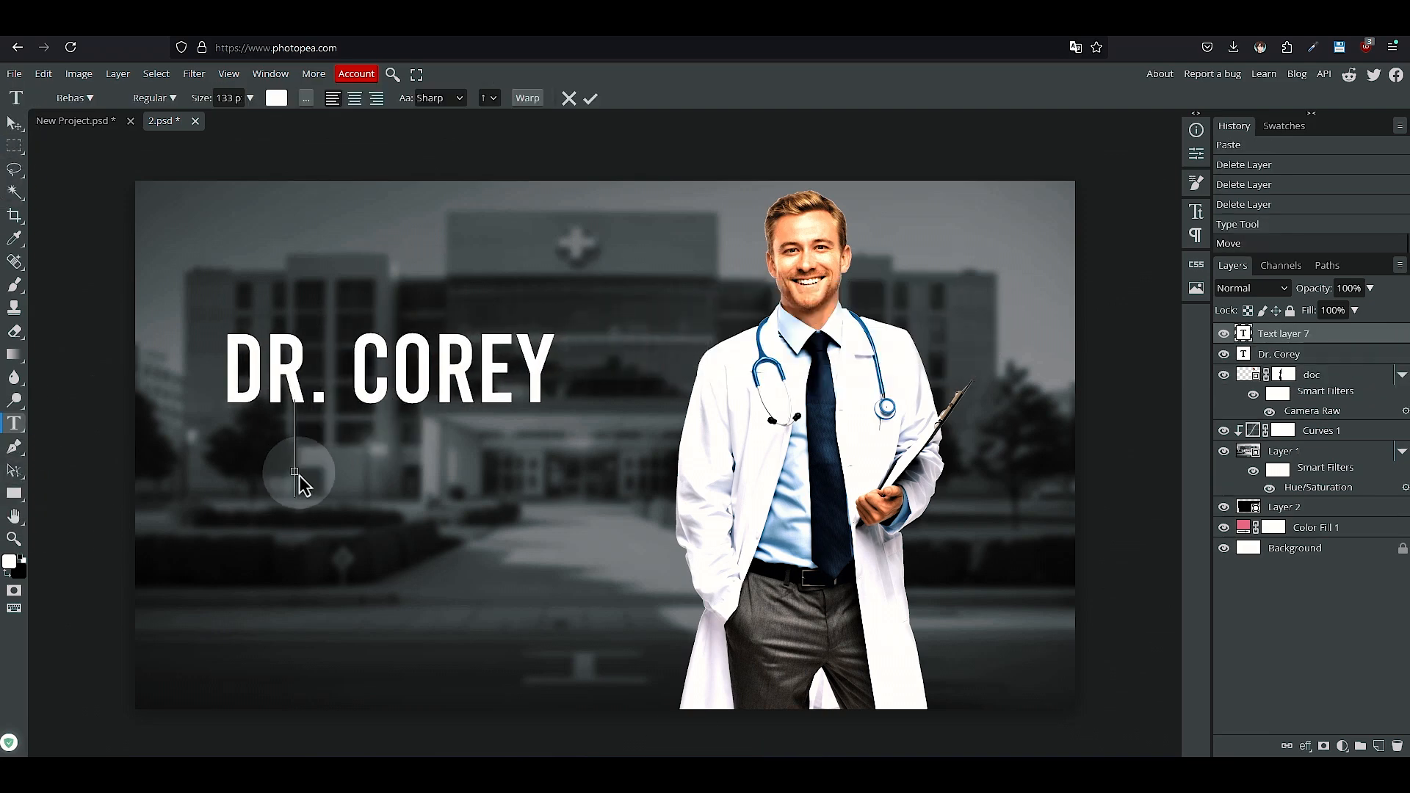
pyautogui.write('Rusko')
pyautogui.click(14, 122)
pyautogui.moveTo(449, 453); pyautogui.dragTo(484, 470)
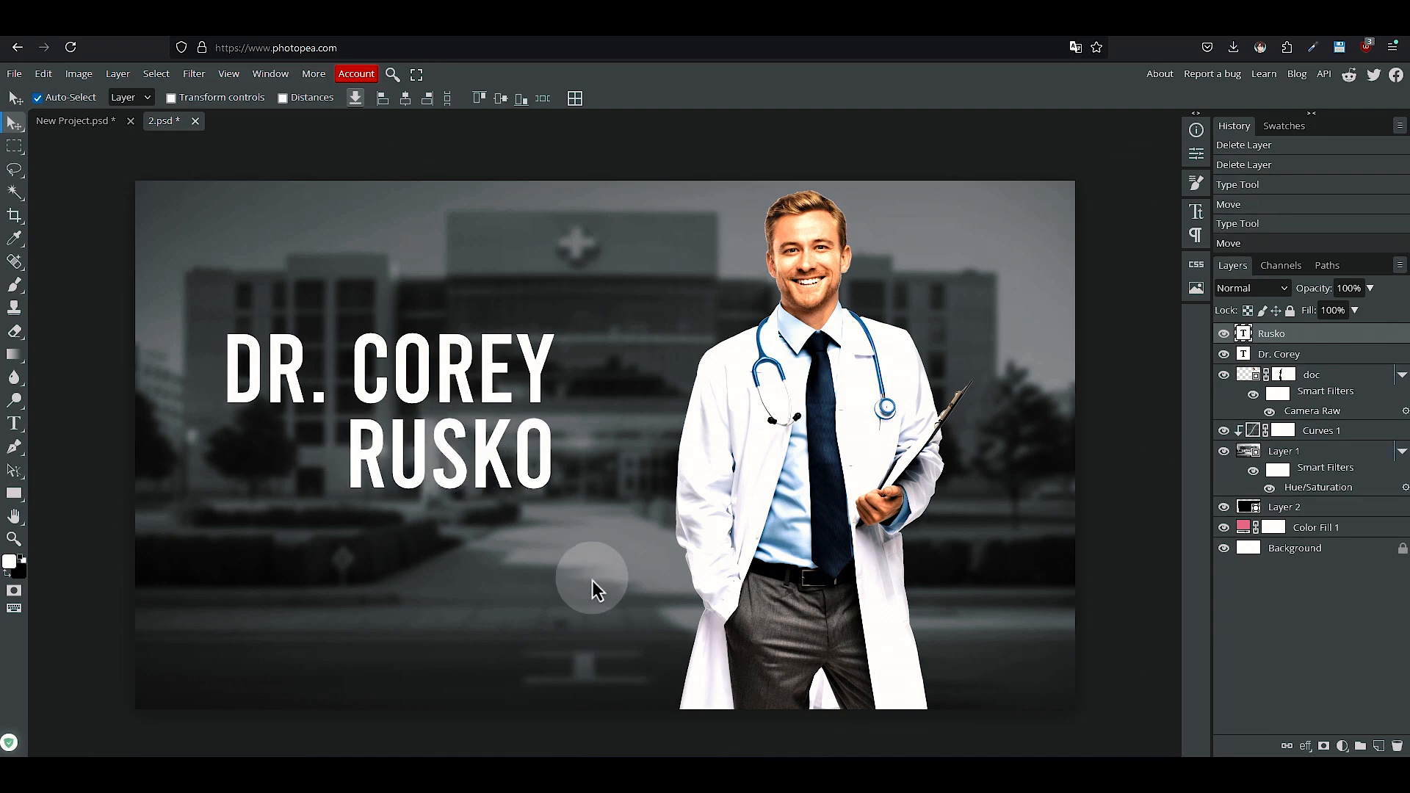
# Change the font of the surname text from Bebas to Pricedown Bl
pyautogui.click(1196, 211)
pyautogui.click(1101, 159)
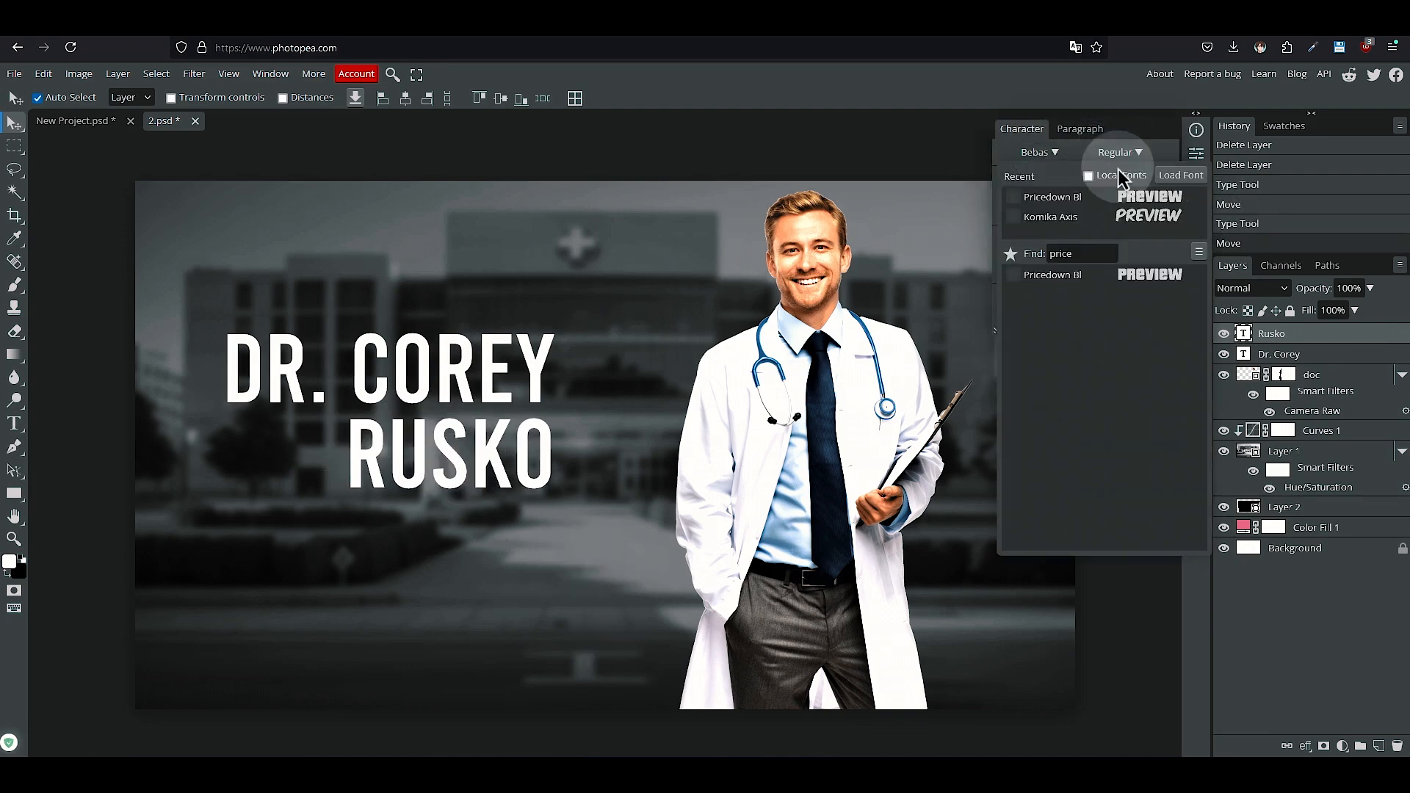
pyautogui.click(1124, 175)
pyautogui.doubleClick(884, 259)
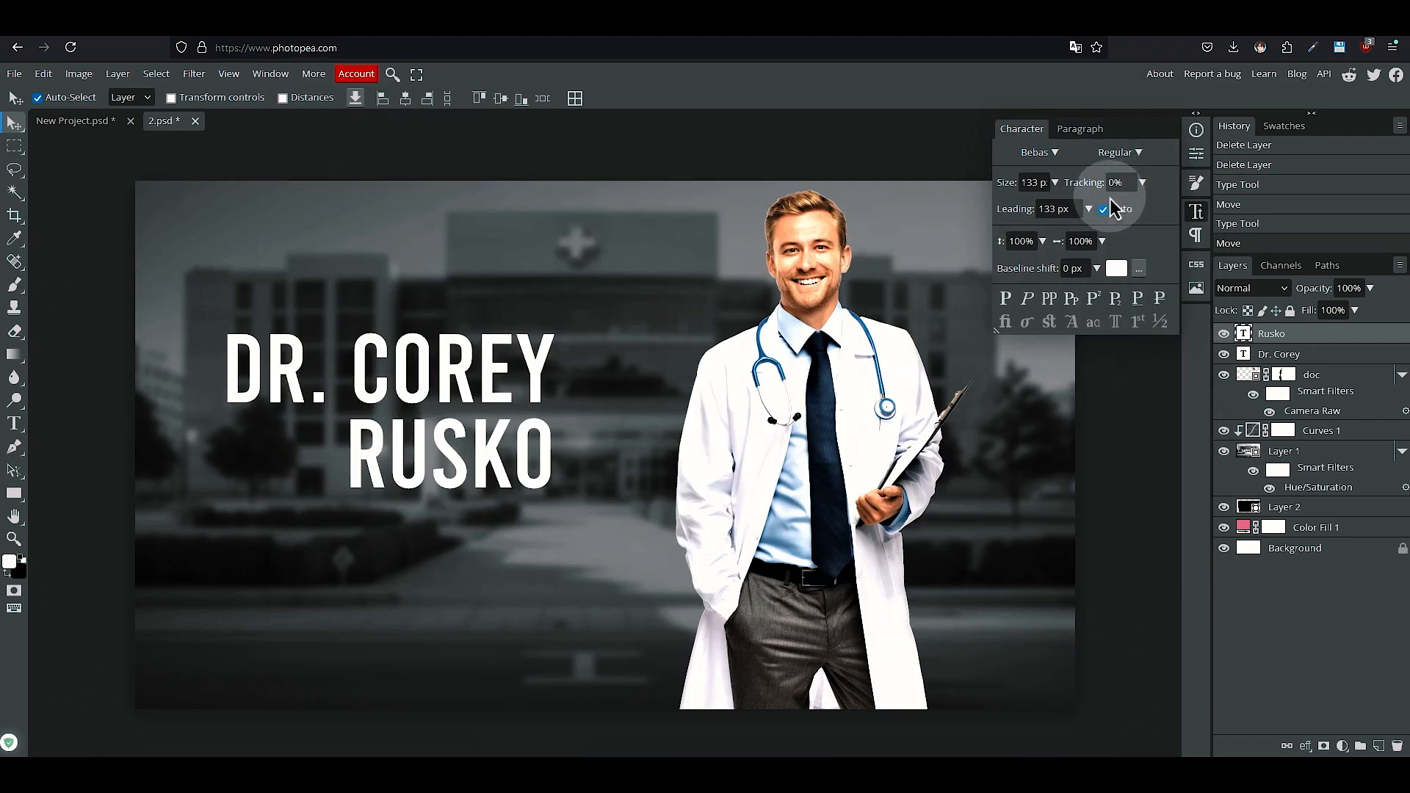
pyautogui.click(1039, 152)
pyautogui.click(1036, 200)
# Set the first-name text to Pricedown Bl as well and reposition the surname beneath it so their right ends line up
pyautogui.click(1310, 354)
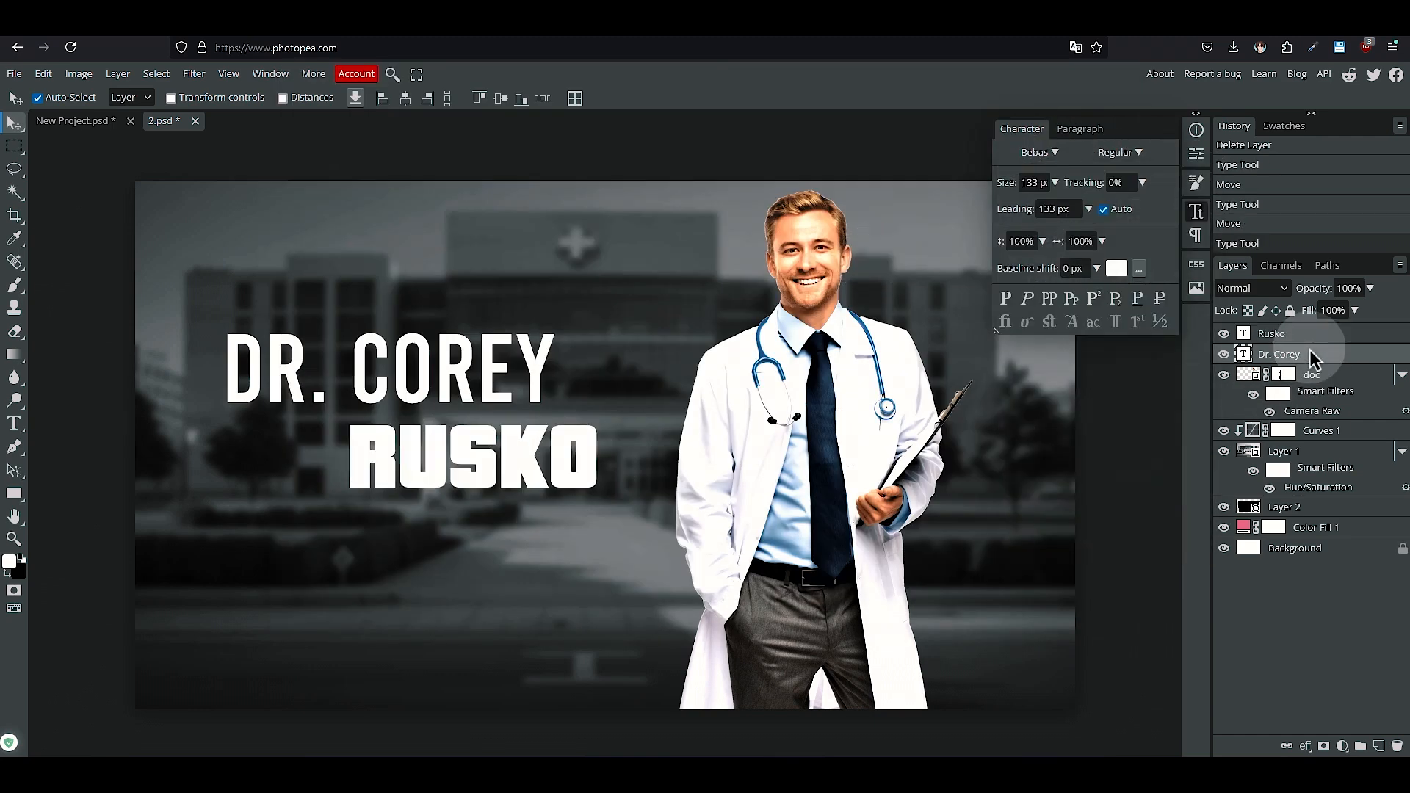
pyautogui.click(1039, 152)
pyautogui.click(1054, 274)
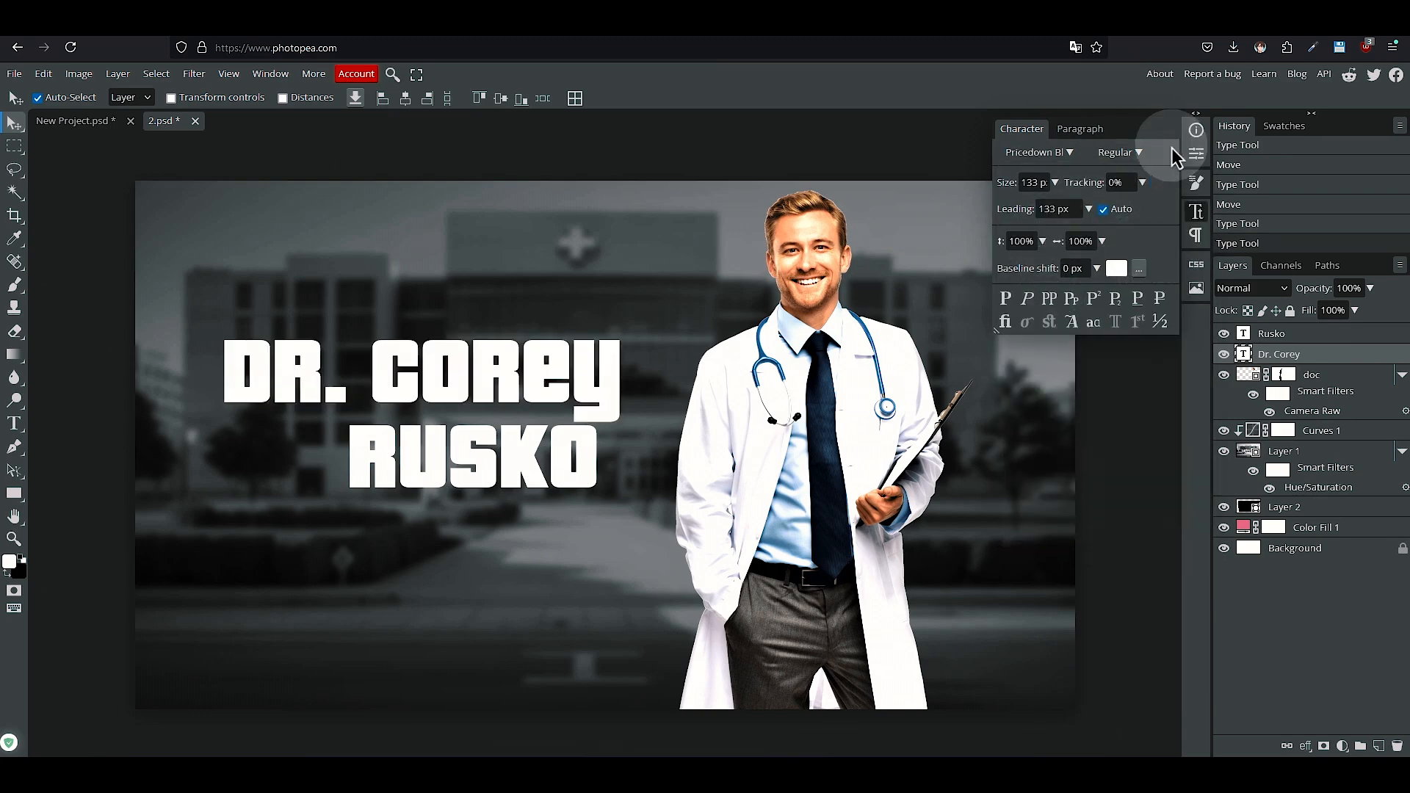
pyautogui.click(1196, 212)
pyautogui.moveTo(524, 459); pyautogui.dragTo(551, 467)
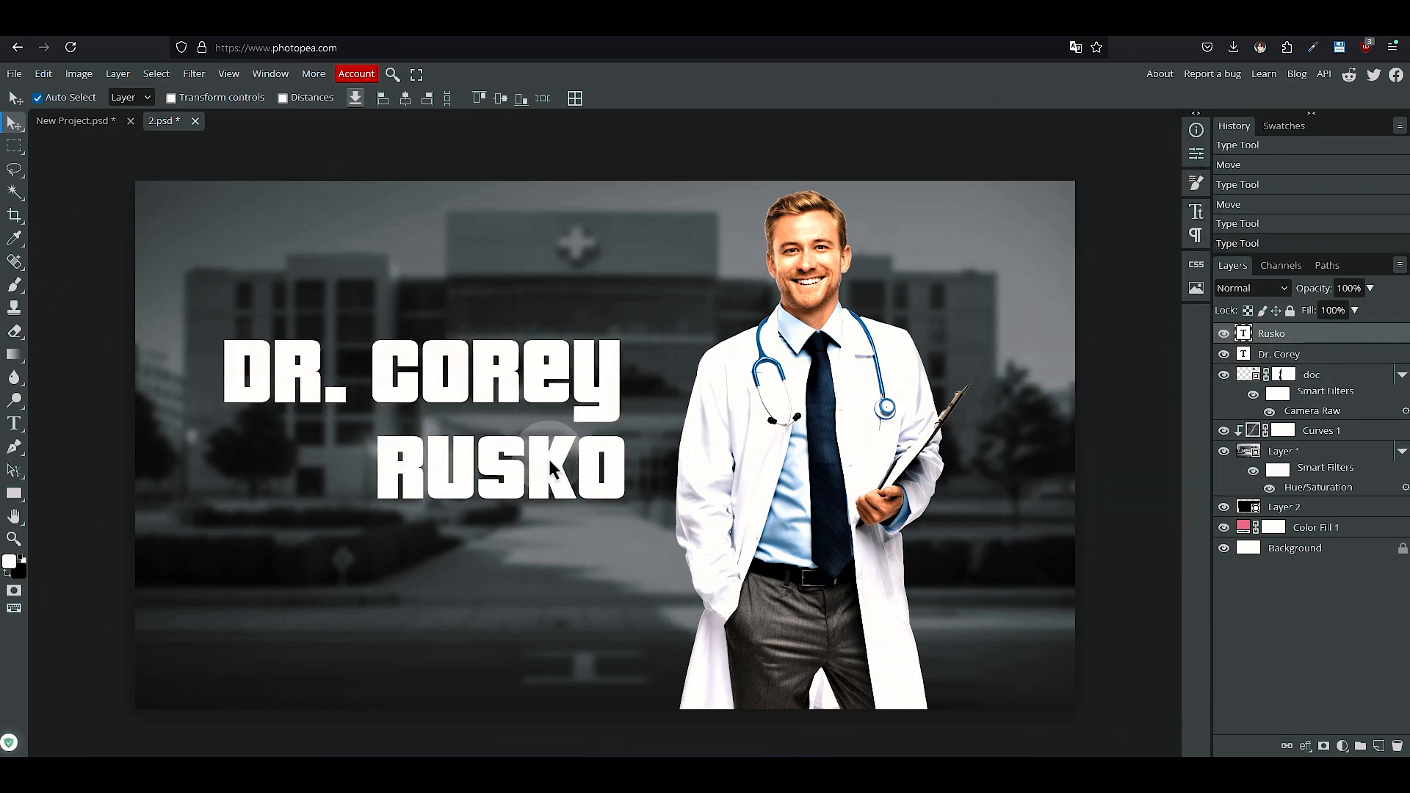
# Add a black outside stroke of 6 px to the surname text
pyautogui.click(1304, 745)
pyautogui.click(1322, 513)
pyautogui.click(1104, 307)
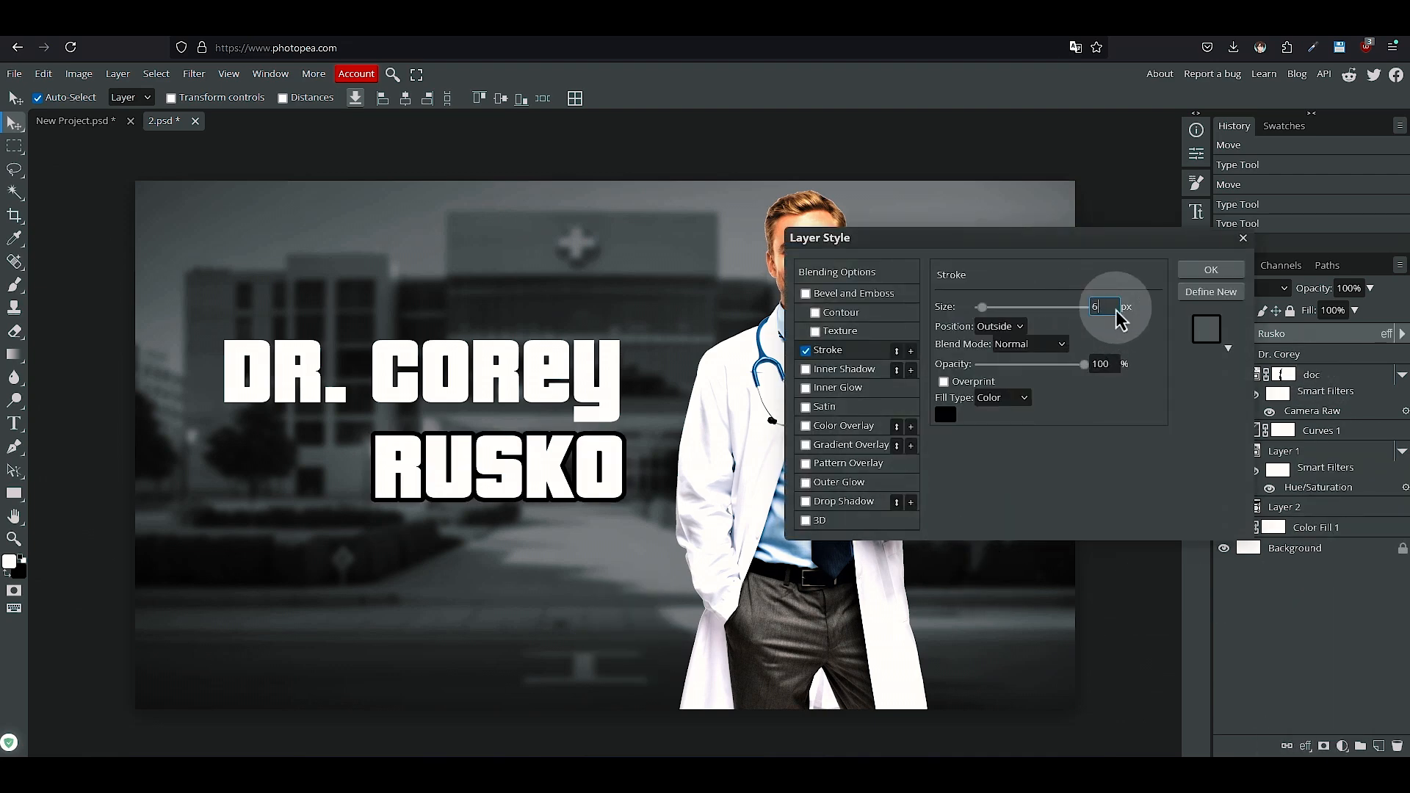
pyautogui.click(1210, 279)
# Copy the surname's layer style onto the first-name text layer
pyautogui.rightClick(1304, 336)
pyautogui.click(1311, 342)
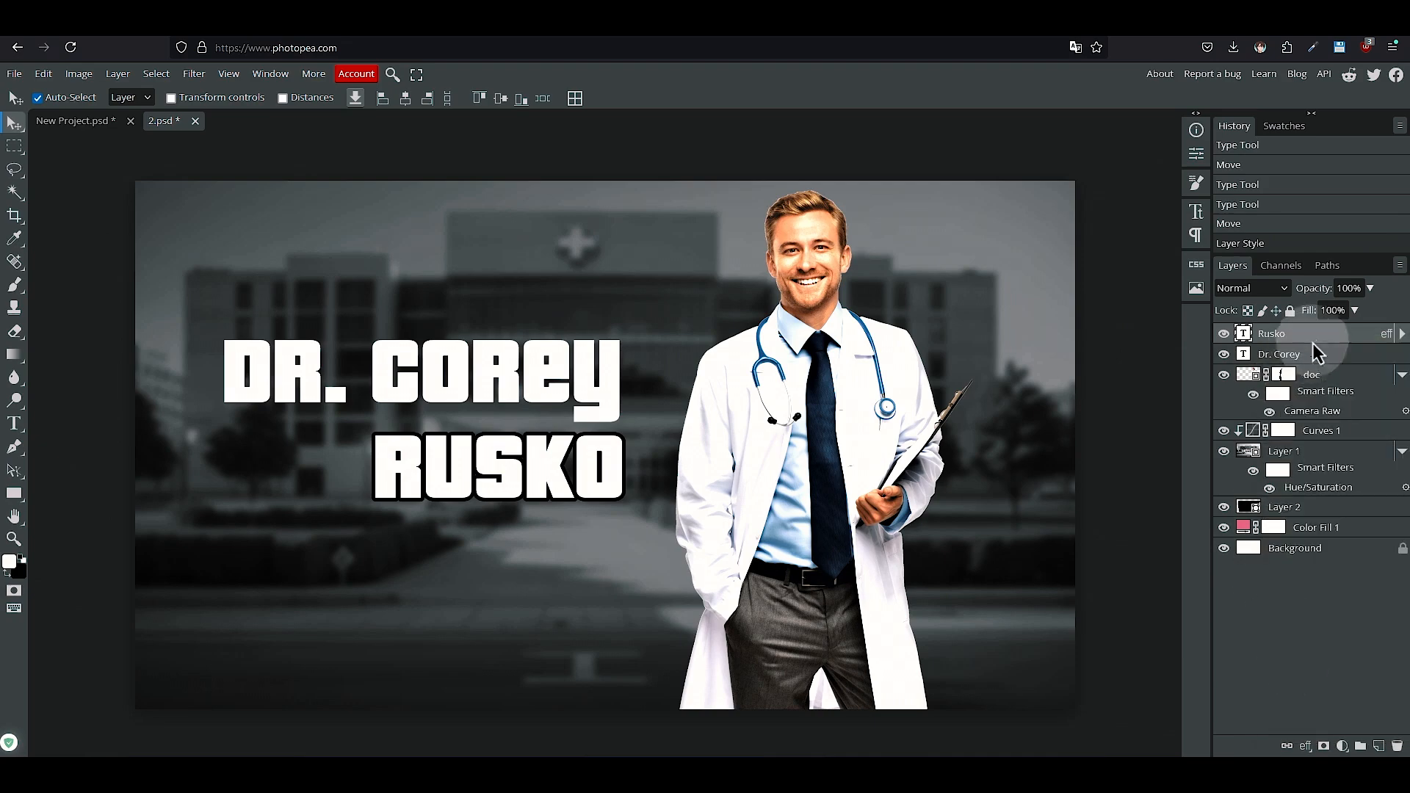
pyautogui.rightClick(1311, 343)
pyautogui.click(1318, 691)
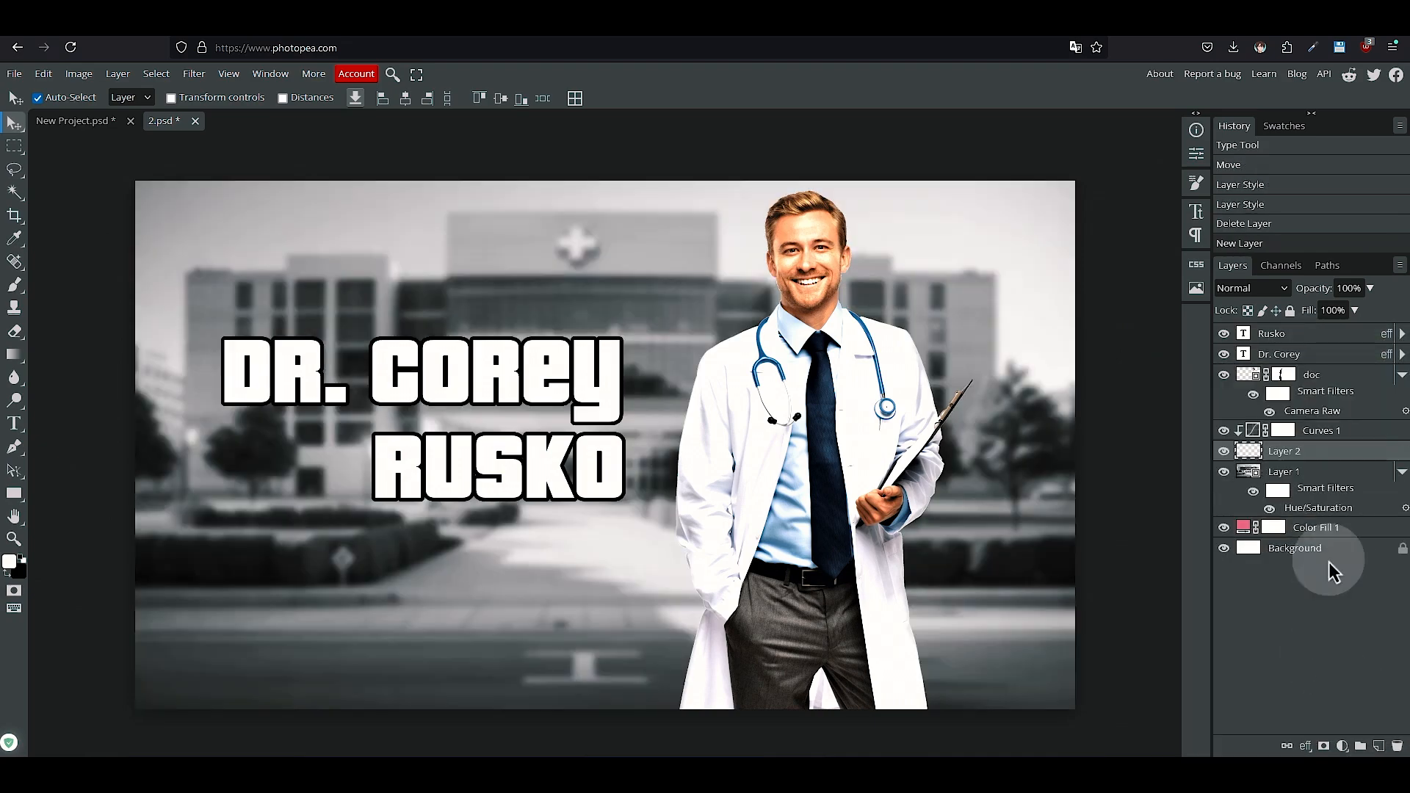
# Replace the old Layer 2 with a new layer below the hospital photo and draw a black four-sided Pen tool shape, wider at the top, on it
pyautogui.moveTo(1315, 526); pyautogui.dragTo(1315, 513)
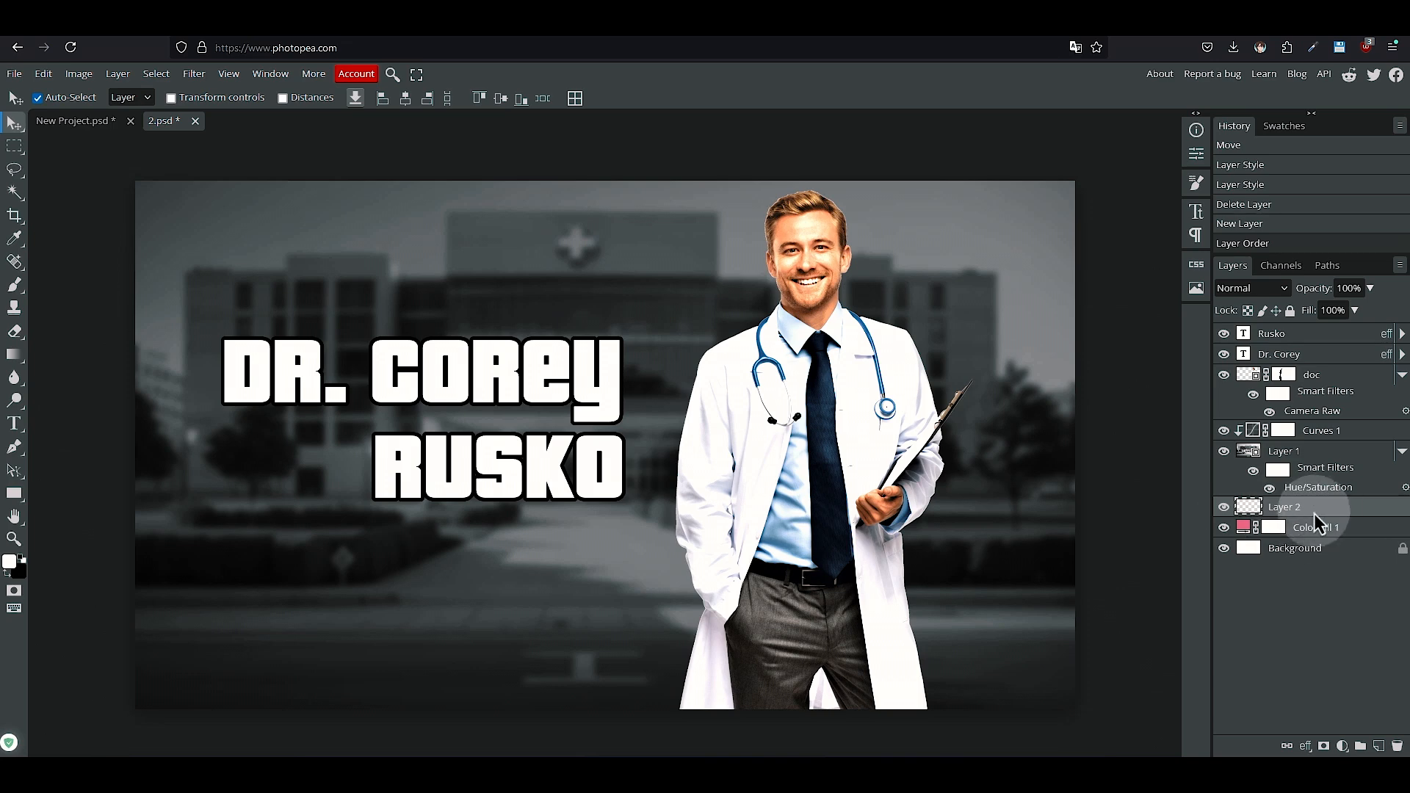
pyautogui.click(16, 449)
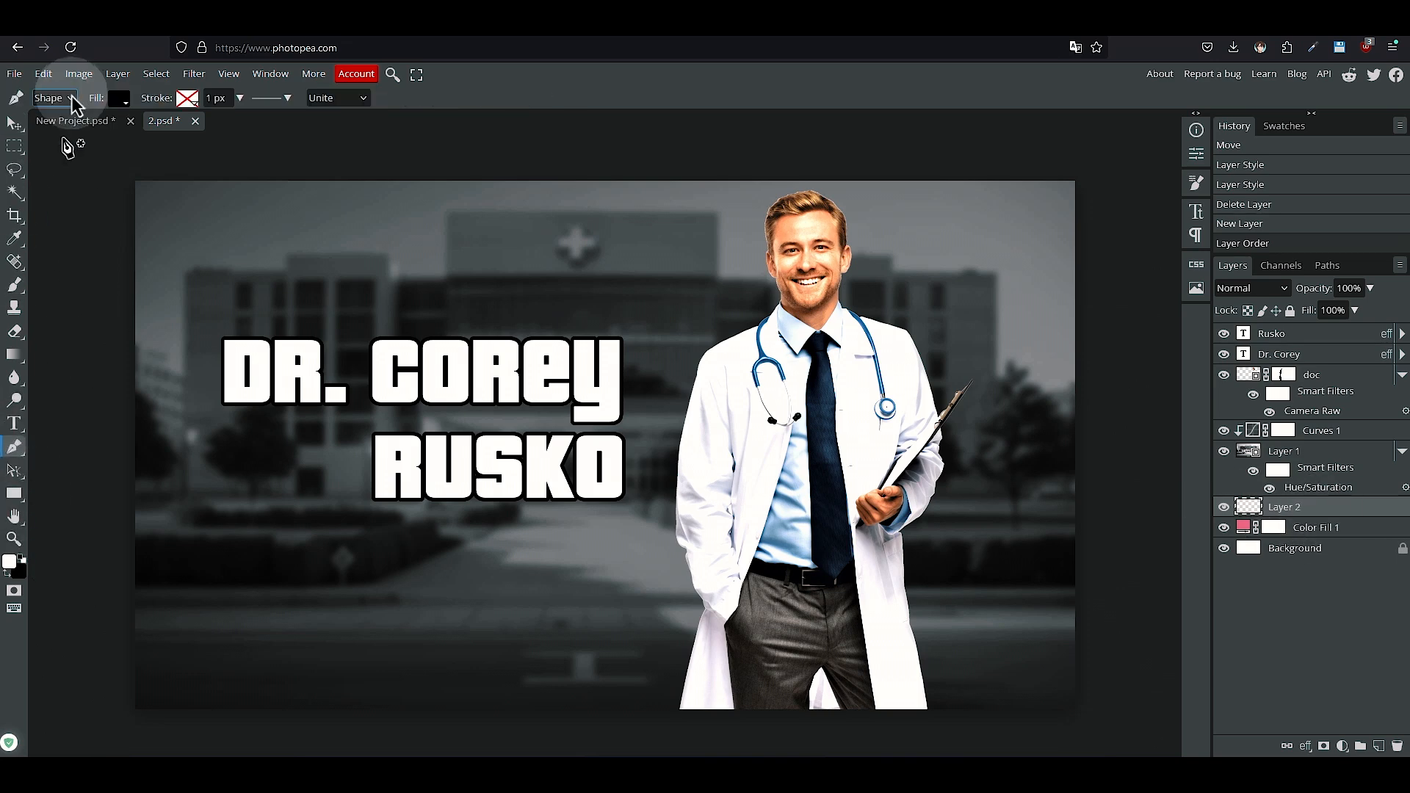
pyautogui.click(171, 225)
pyautogui.click(1040, 226)
pyautogui.click(951, 648)
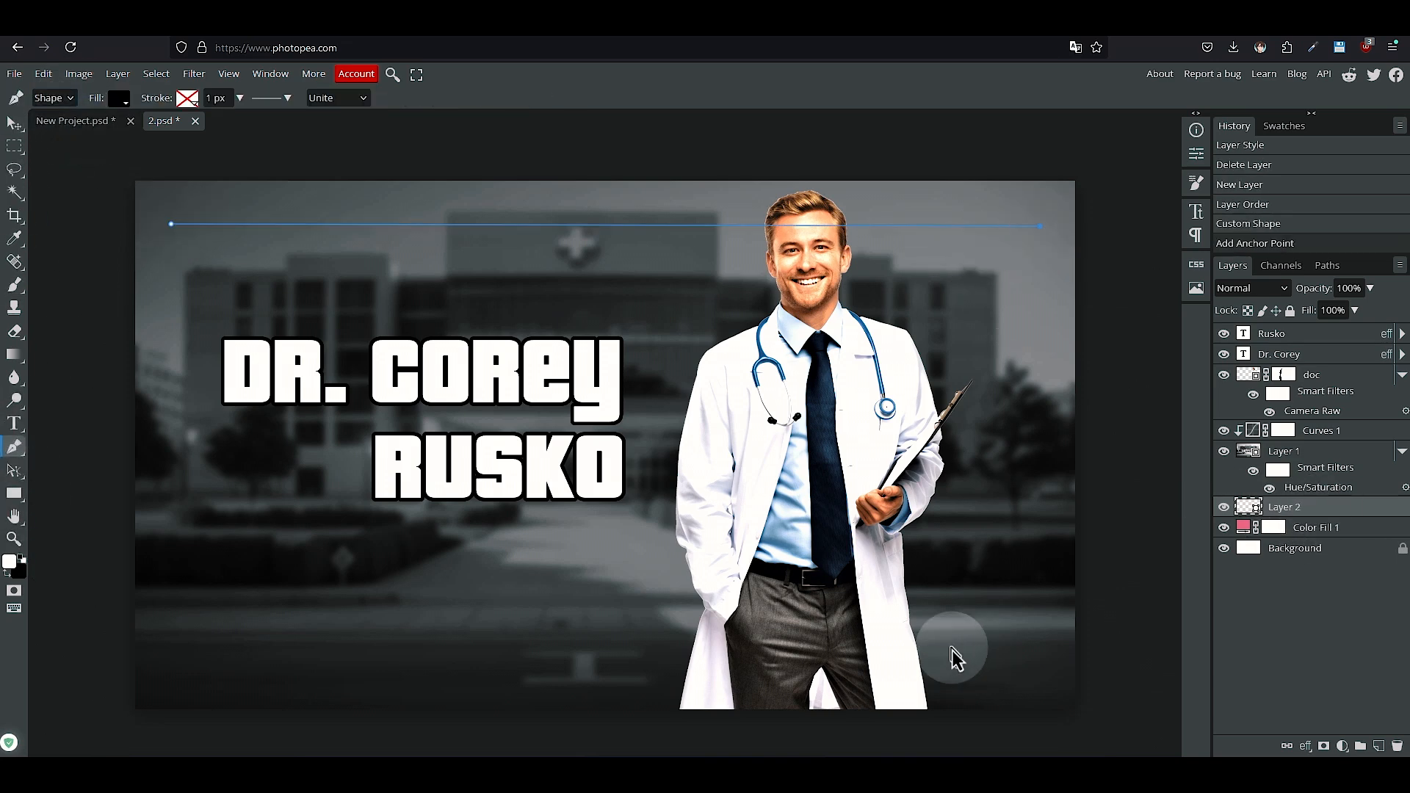
pyautogui.click(218, 640)
pyautogui.click(171, 225)
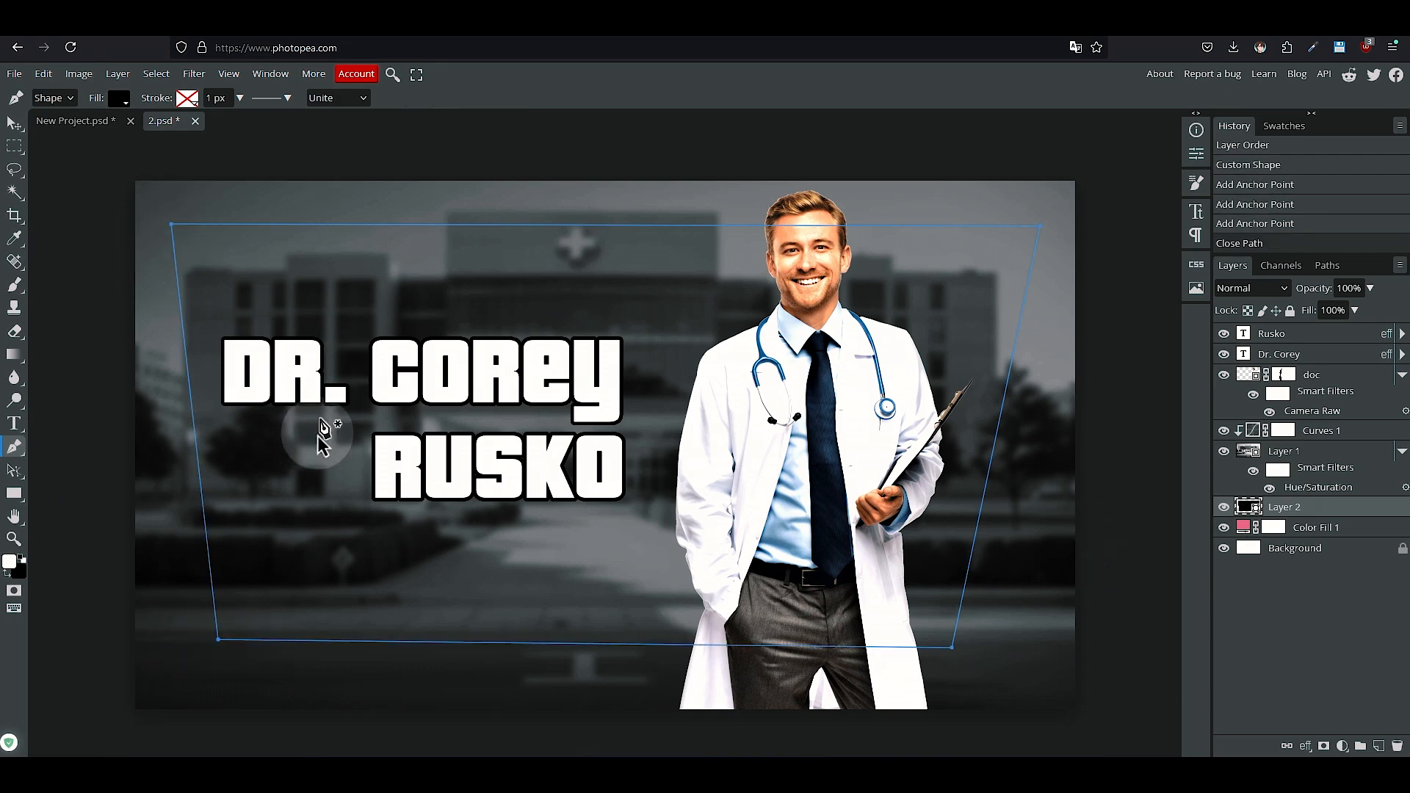
# Group the hospital photo layer with its Curves adjustment in a folder and convert the folder to a smart object
pyautogui.click(14, 123)
pyautogui.click(1318, 451)
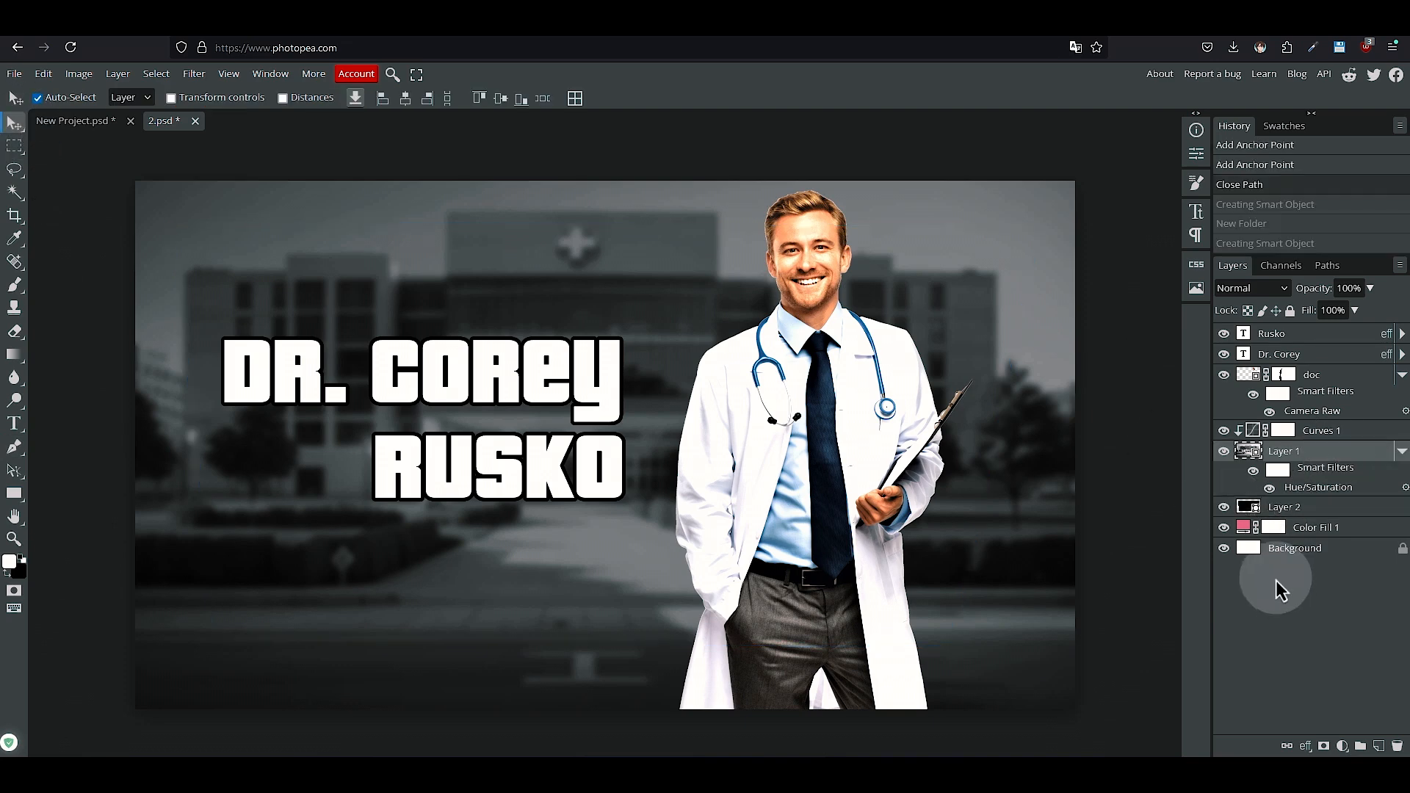
pyautogui.click(1360, 747)
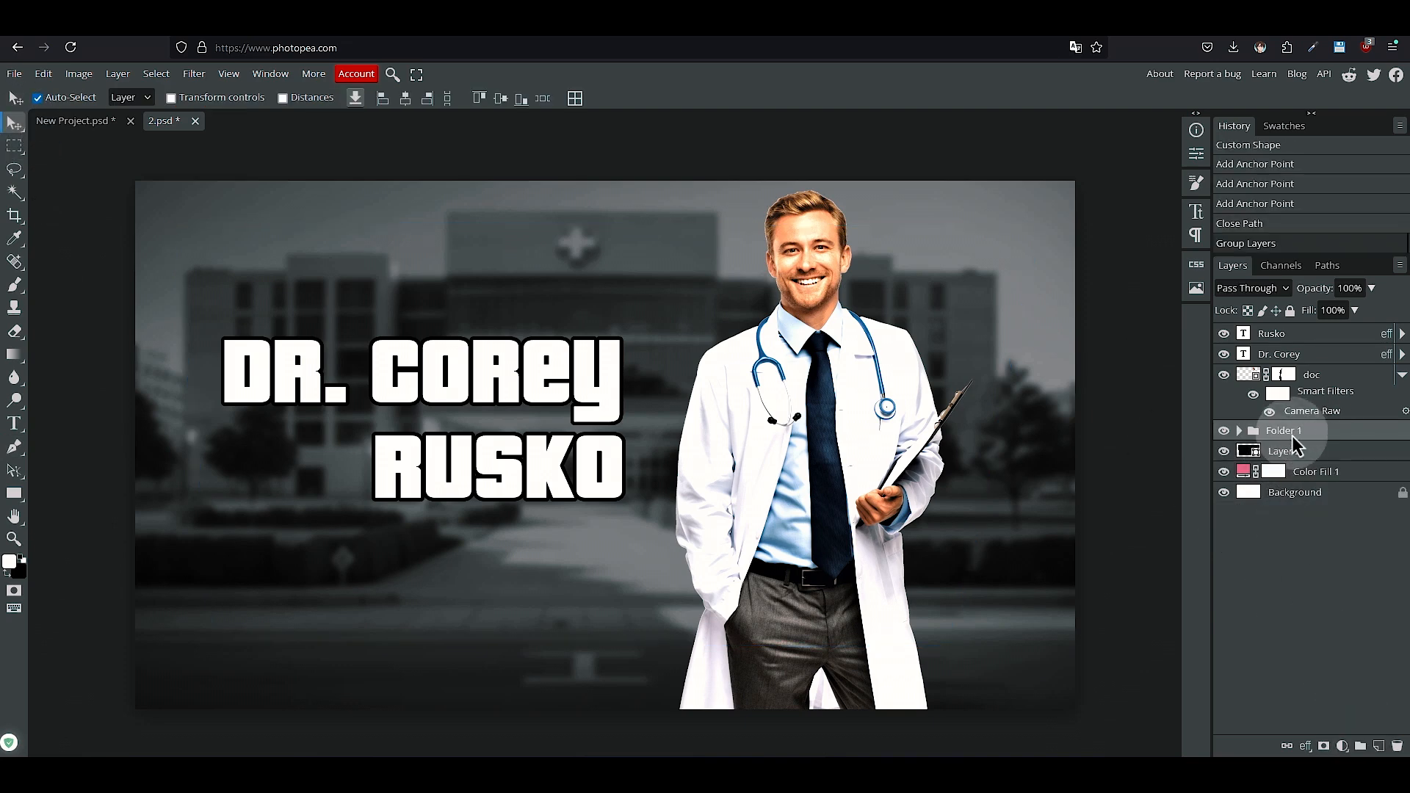
pyautogui.rightClick(1292, 435)
pyautogui.click(1186, 494)
# Clip the Folder 1 smart object to the Layer 2 shape and change the Color Fill 1 background to black
pyautogui.rightClick(1329, 439)
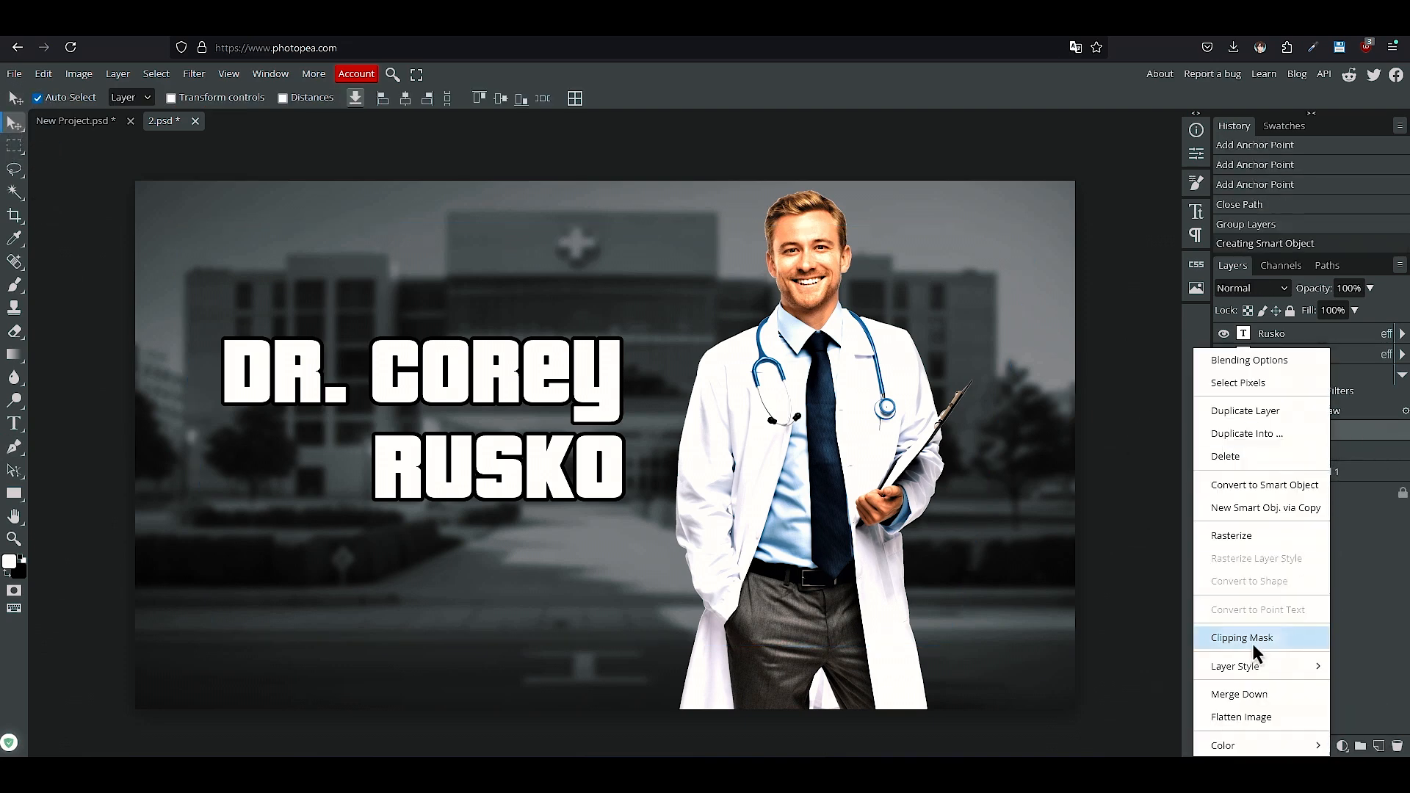
pyautogui.click(1250, 643)
pyautogui.doubleClick(1247, 474)
pyautogui.moveTo(807, 411); pyautogui.dragTo(701, 487)
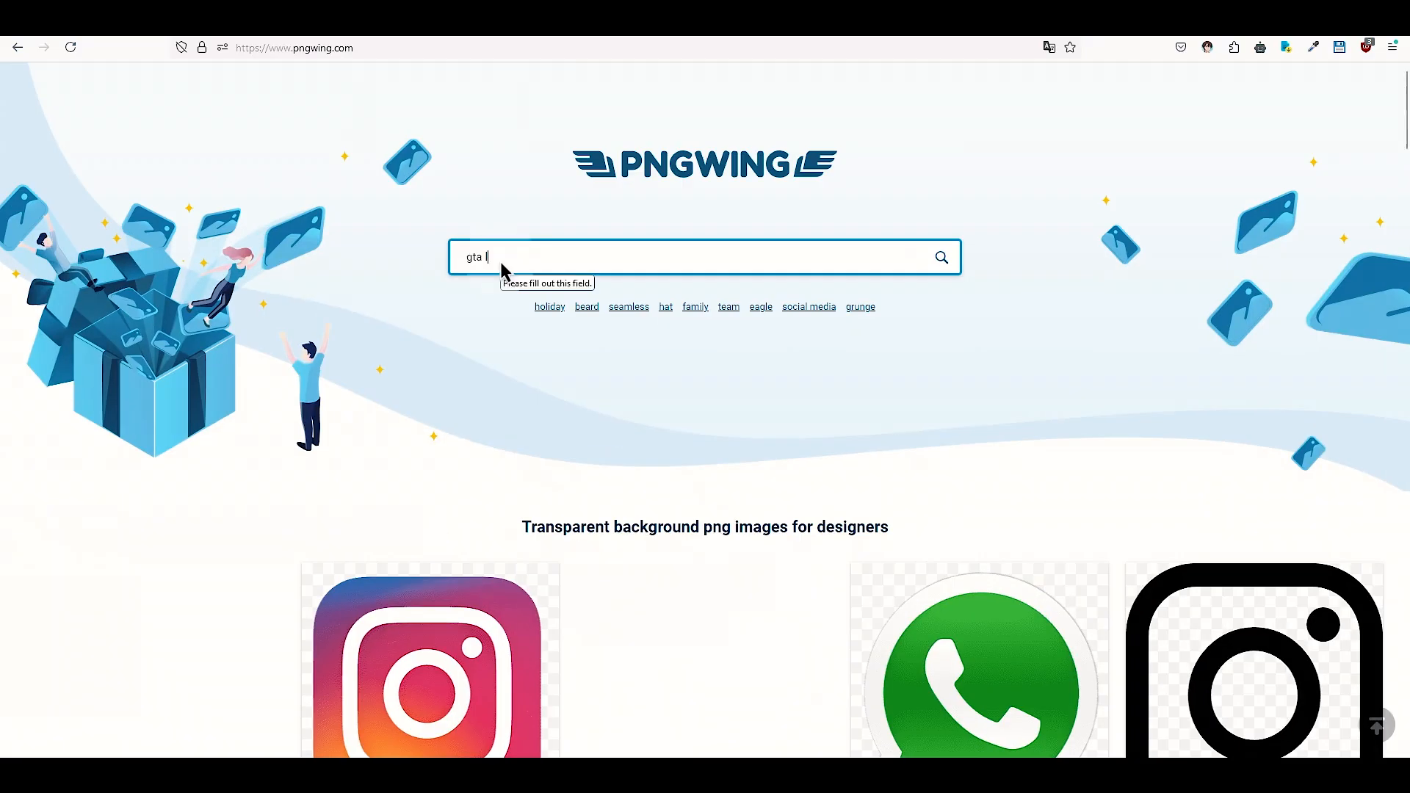
# Switch to PNGWing, find the Grand Theft Auto V "FIVE" logo, complete the captcha to download the PNG, and open its download location
pyautogui.scroll(-2, 470, 542)
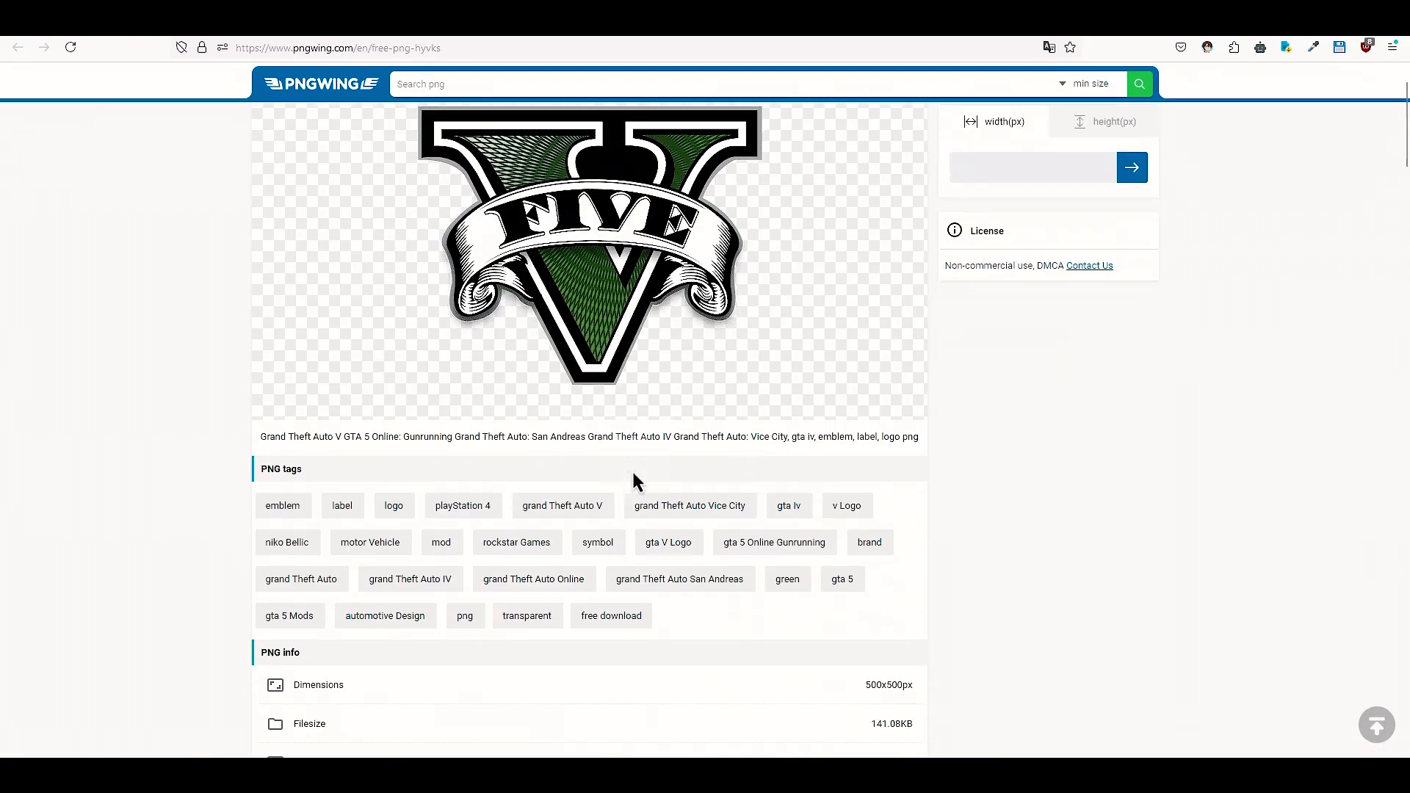
pyautogui.scroll(-1, 632, 469)
pyautogui.click(609, 716)
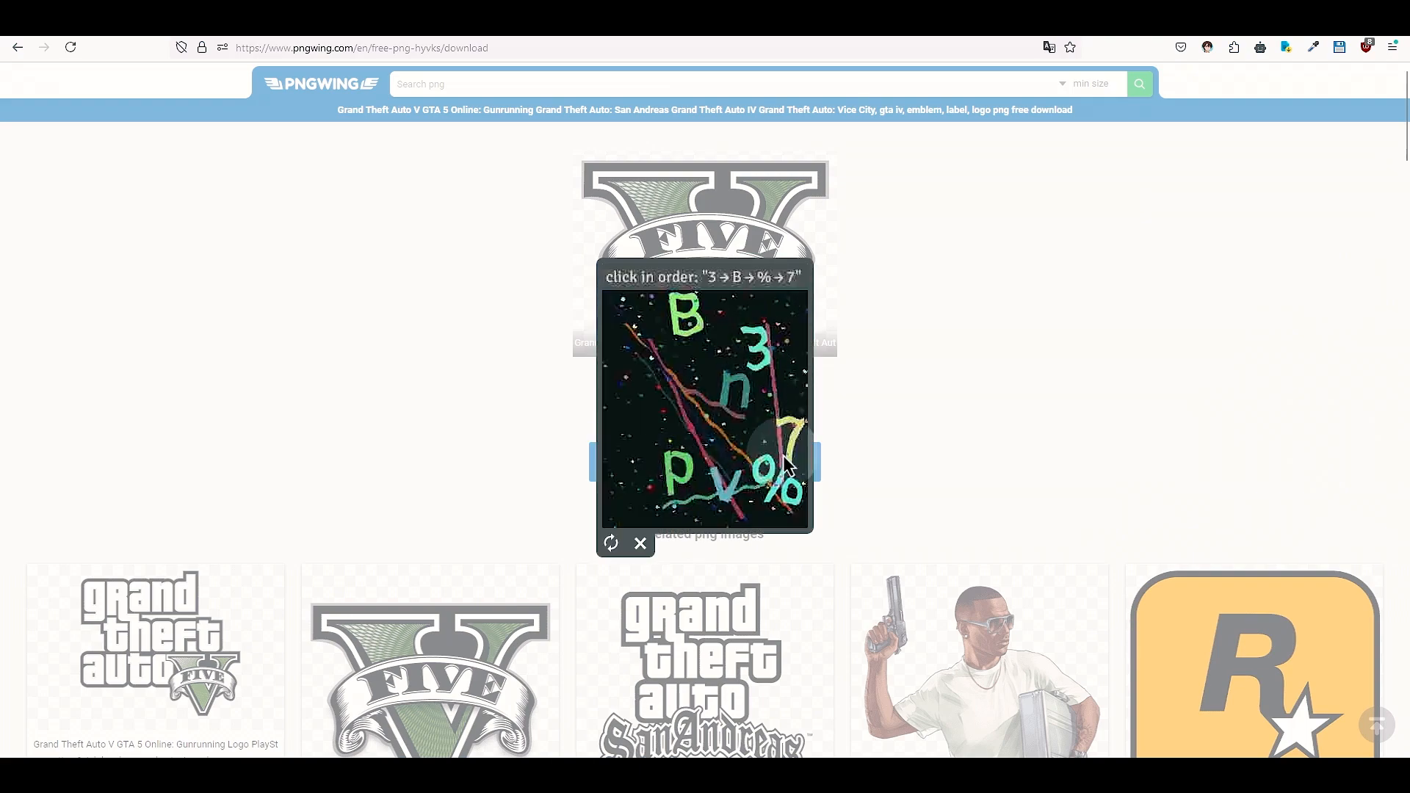
pyautogui.click(757, 340)
pyautogui.click(686, 317)
pyautogui.click(777, 481)
pyautogui.click(789, 431)
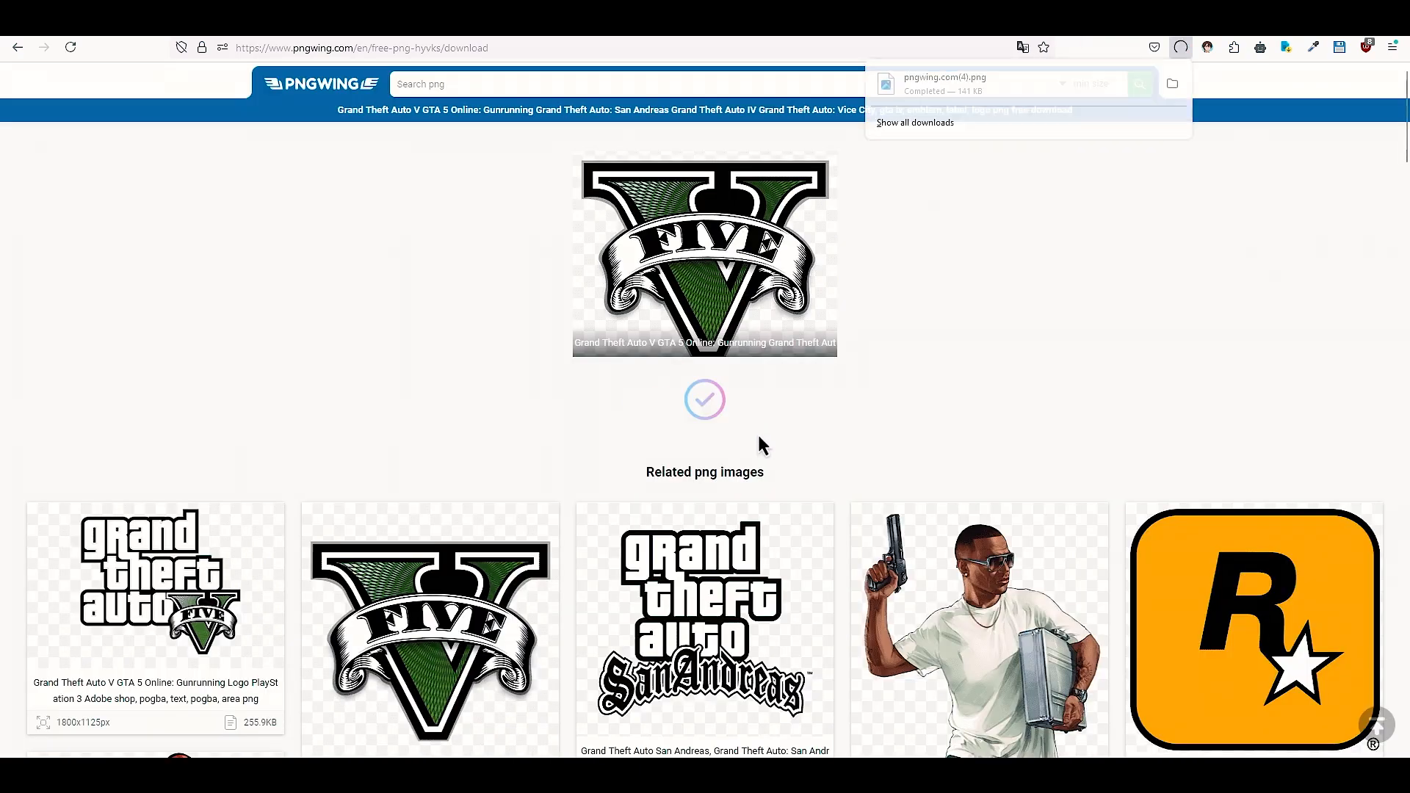
pyautogui.click(1173, 96)
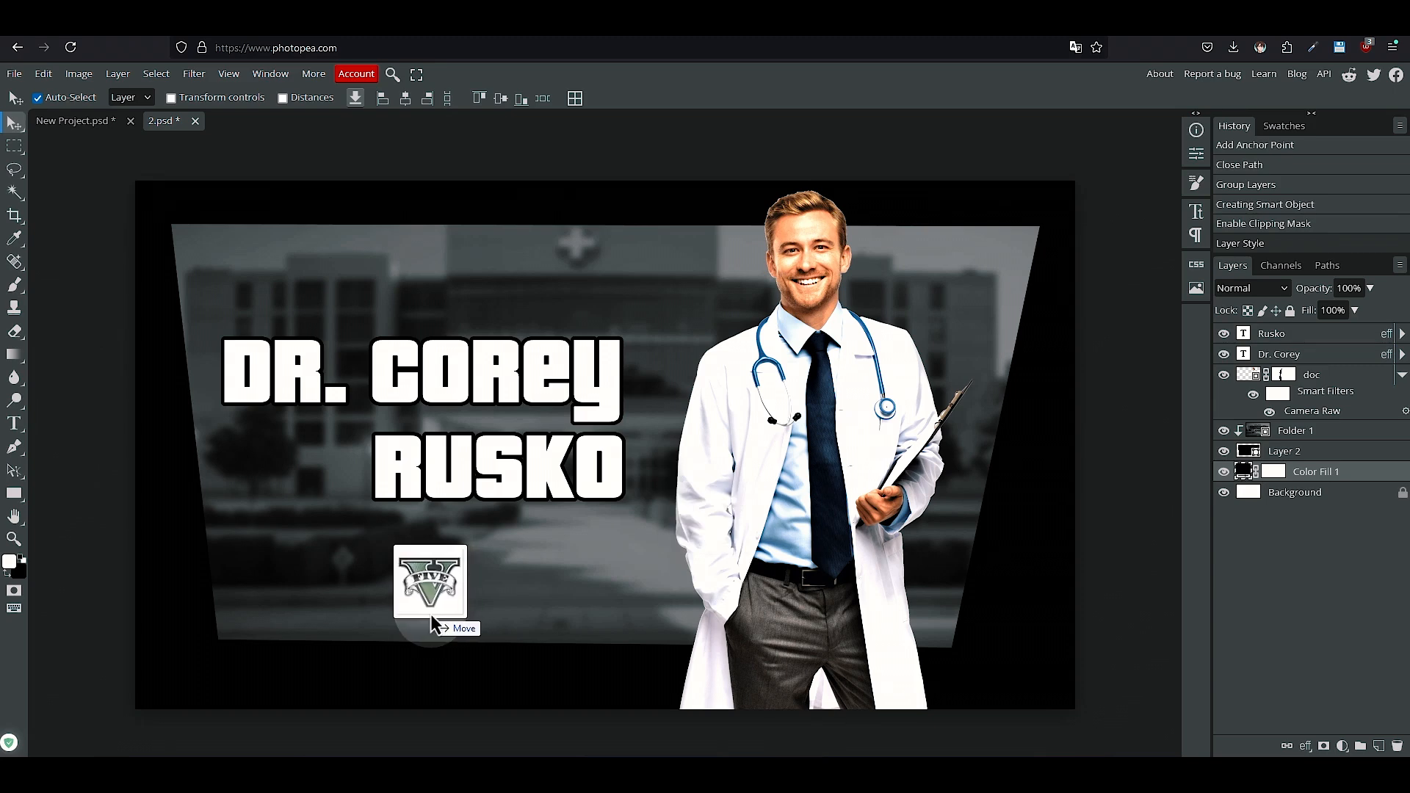
# Switch to Photopea, place the downloaded logo at a reduced size, raise its layer above all others, and move it to the thumbnail's lower-left corner
pyautogui.moveTo(431, 614); pyautogui.dragTo(433, 616)
pyautogui.moveTo(801, 628); pyautogui.dragTo(584, 399)
pyautogui.press('Return')
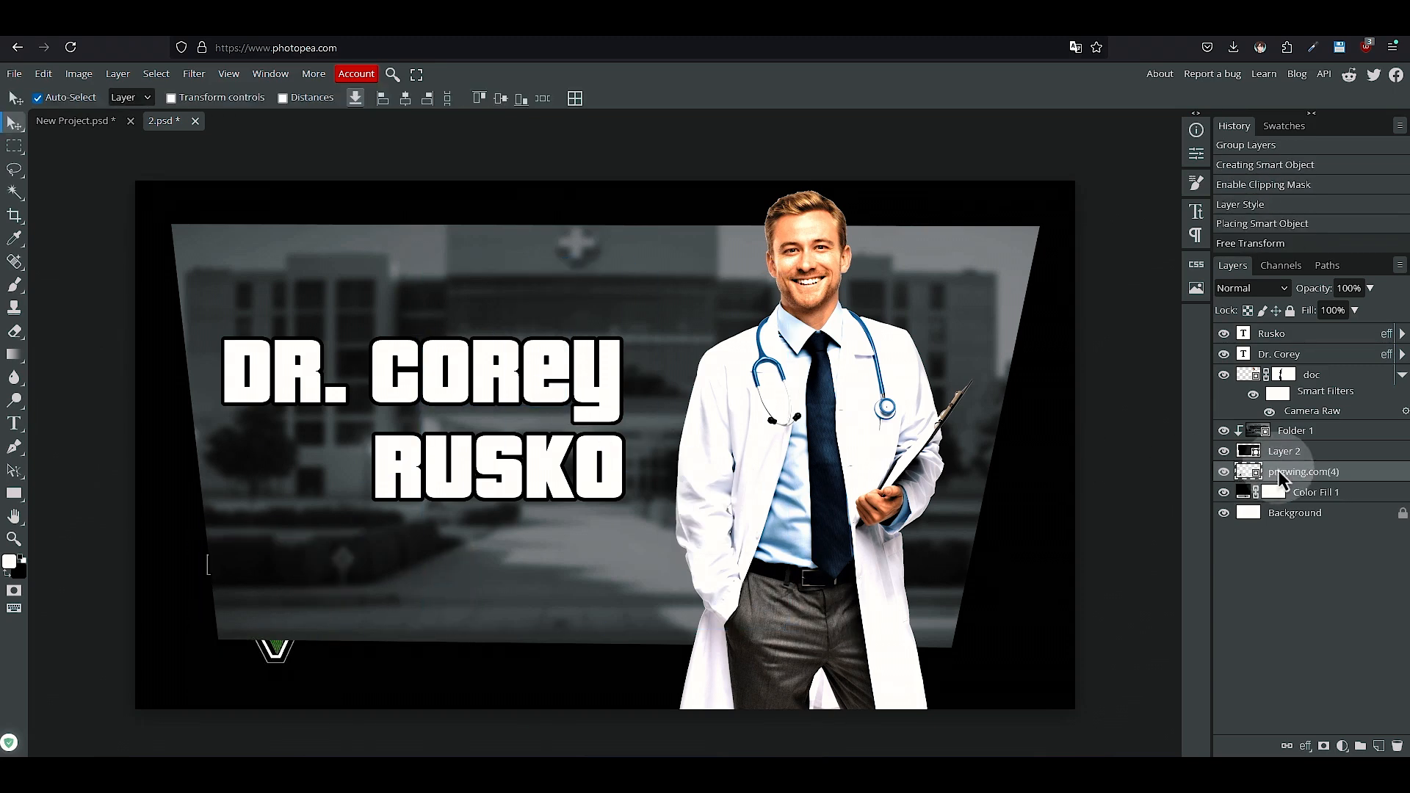
pyautogui.moveTo(1278, 470); pyautogui.dragTo(1312, 328)
pyautogui.moveTo(292, 589); pyautogui.dragTo(260, 602)
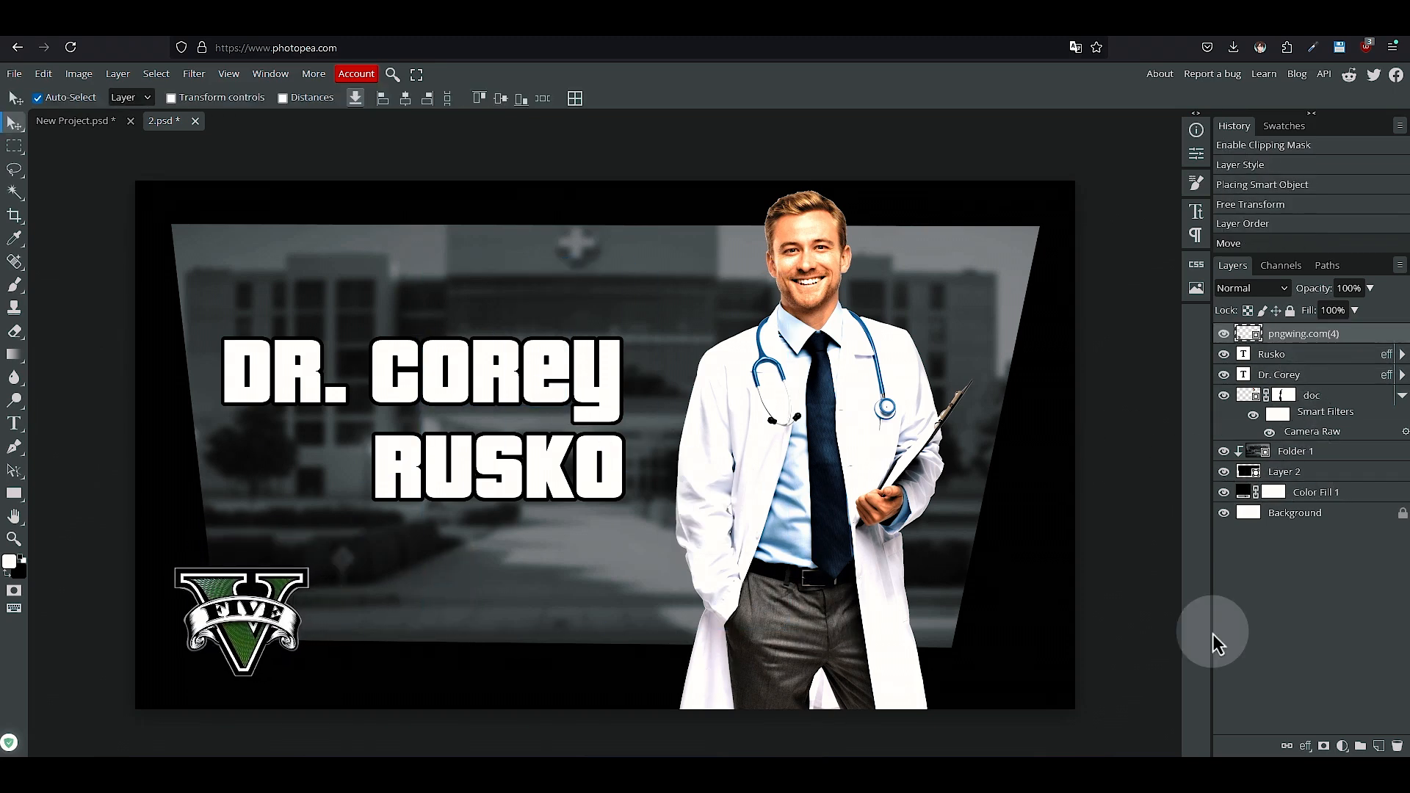
pyautogui.hotkey('ctrl', '-')
pyautogui.hotkey('ctrl', '+')
pyautogui.hotkey('ctrl', '+')
pyautogui.hotkey('ctrl', '-')
pyautogui.hotkey('ctrl', '-')
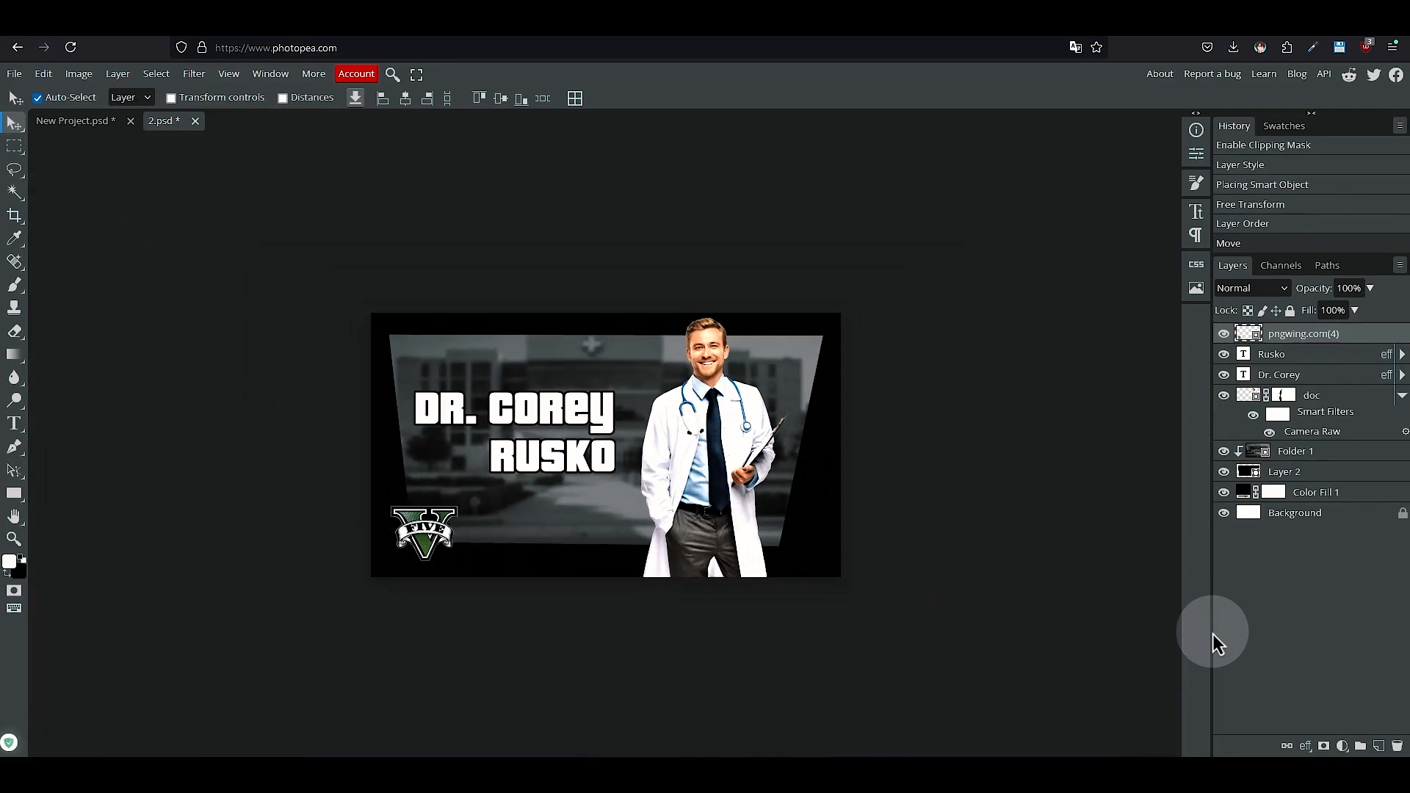